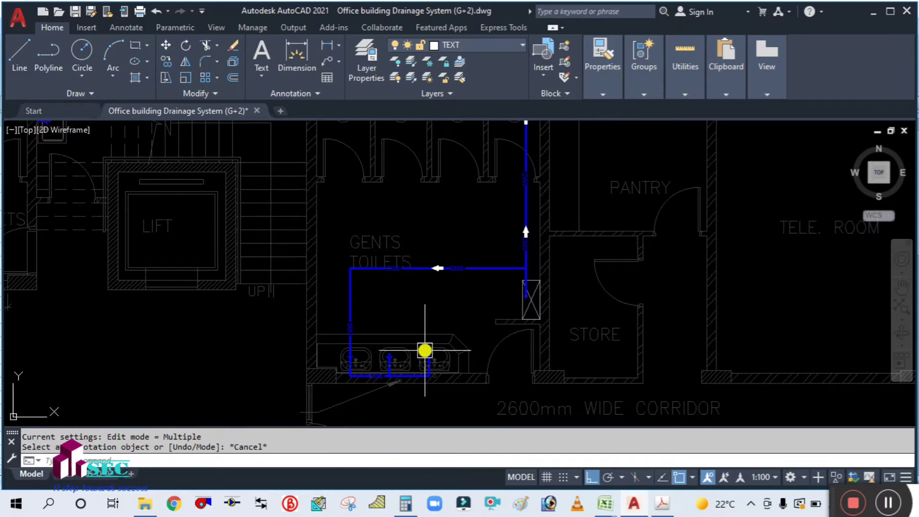
{"action": "scroll", "coordinate": [400, 269], "scroll_direction": "up", "scroll_amount": 3}
{"action": "scroll", "coordinate": [394, 281], "scroll_direction": "down", "scroll_amount": 8}
{"action": "scroll", "coordinate": [159, 318], "scroll_direction": "up", "scroll_amount": 4}
{"action": "scroll", "coordinate": [361, 246], "scroll_direction": "up", "scroll_amount": 3}
{"action": "left_click_drag", "start_coordinate": [632, 308], "coordinate": [278, 311]}
{"action": "left_click_drag", "start_coordinate": [562, 322], "coordinate": [247, 299]}
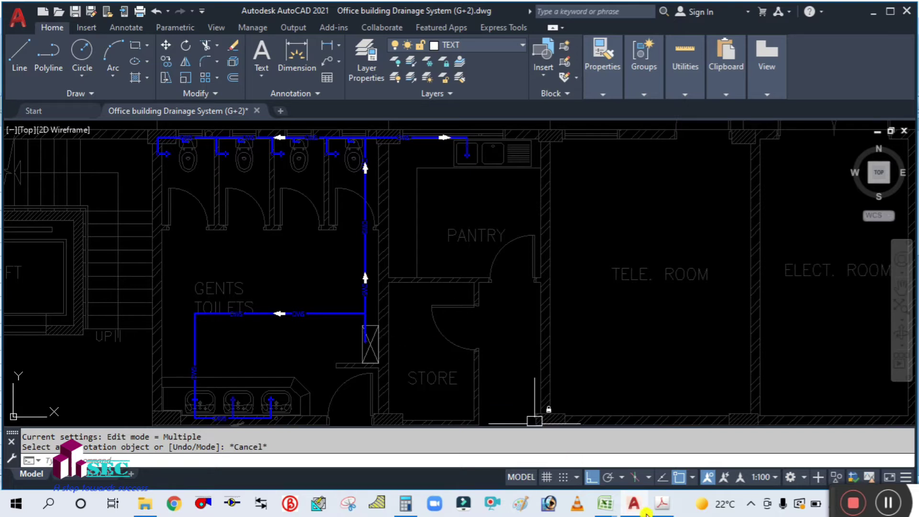
Switch to the PIPE SIZE w.r.t GRAPH workbook in Excel and look through its pipe sizing sheets.
{"action": "mouse_move", "coordinate": [605, 503]}
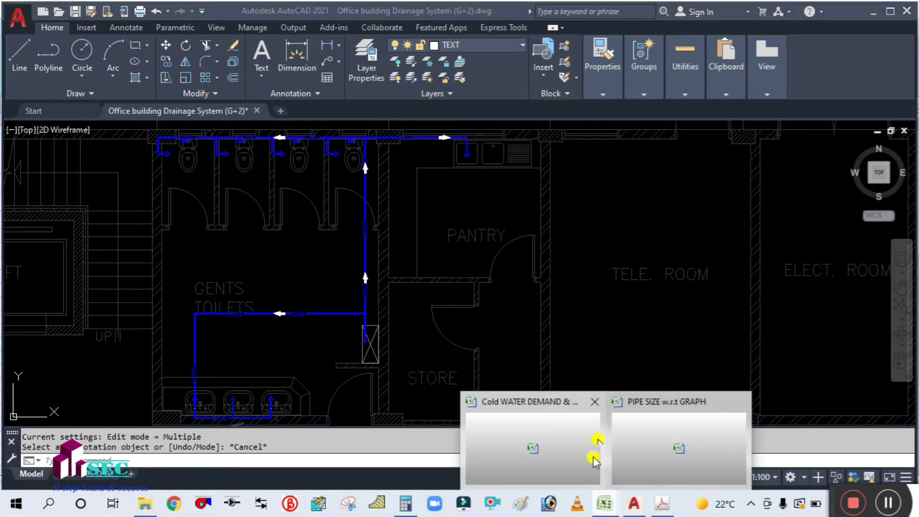
{"action": "left_click", "coordinate": [661, 432]}
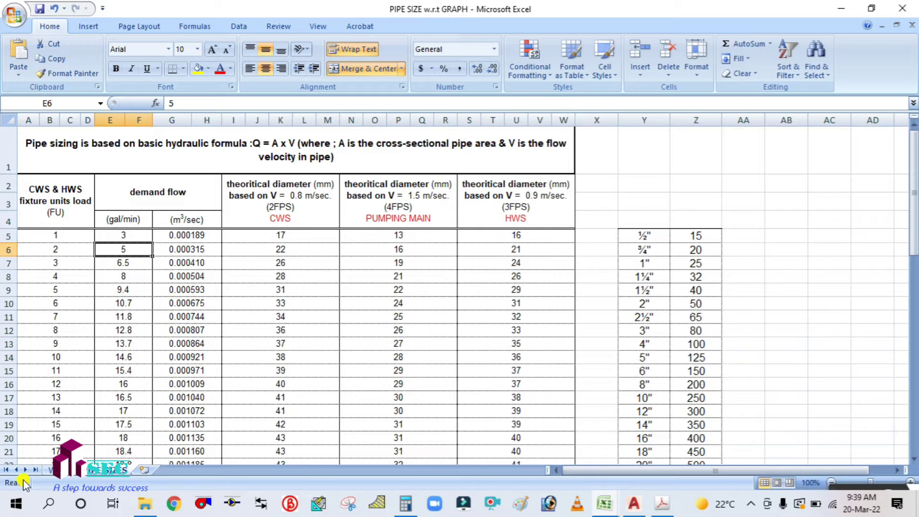
{"action": "left_click", "coordinate": [57, 471]}
{"action": "left_click", "coordinate": [113, 470]}
Switch back to AutoCAD and copy the ellipse marker from the labelled toilet's DWS riser to the riser of the gents toilets near the pantry.
{"action": "left_click", "coordinate": [634, 503]}
{"action": "left_click_drag", "start_coordinate": [361, 326], "coordinate": [394, 314]}
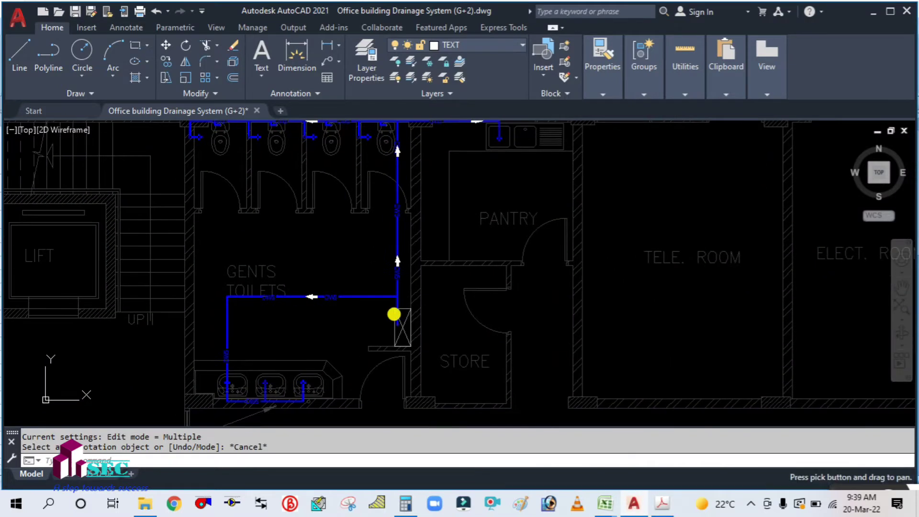
{"action": "scroll", "coordinate": [445, 296], "scroll_direction": "up", "scroll_amount": 4}
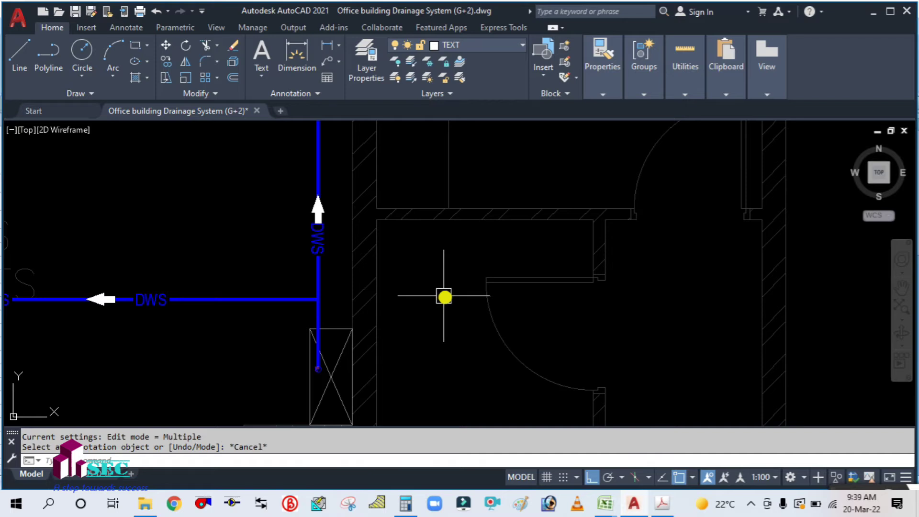
{"action": "scroll", "coordinate": [421, 295], "scroll_direction": "down", "scroll_amount": 2}
{"action": "scroll", "coordinate": [332, 345], "scroll_direction": "down", "scroll_amount": 4}
{"action": "scroll", "coordinate": [373, 349], "scroll_direction": "up", "scroll_amount": 1}
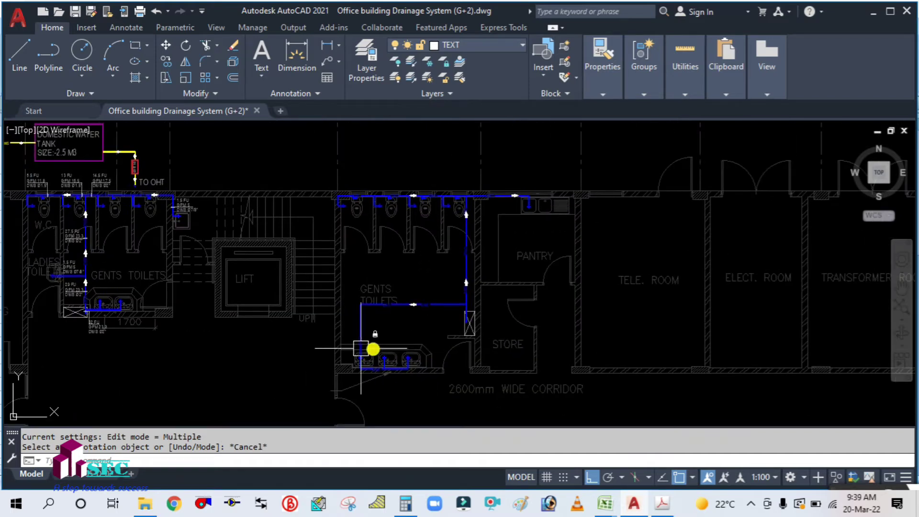
{"action": "key", "text": "Return"}
{"action": "scroll", "coordinate": [123, 312], "scroll_direction": "up", "scroll_amount": 3}
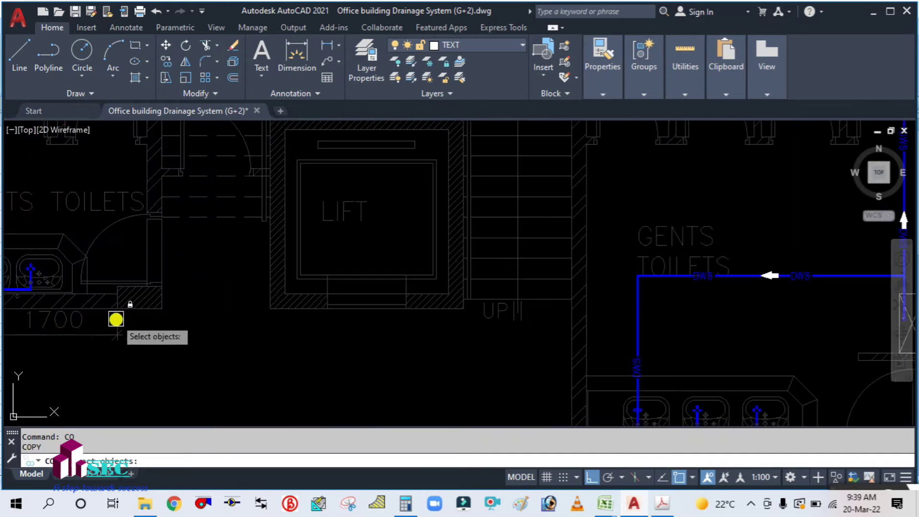
{"action": "scroll", "coordinate": [188, 309], "scroll_direction": "up", "scroll_amount": 1}
{"action": "scroll", "coordinate": [188, 308], "scroll_direction": "up", "scroll_amount": 3}
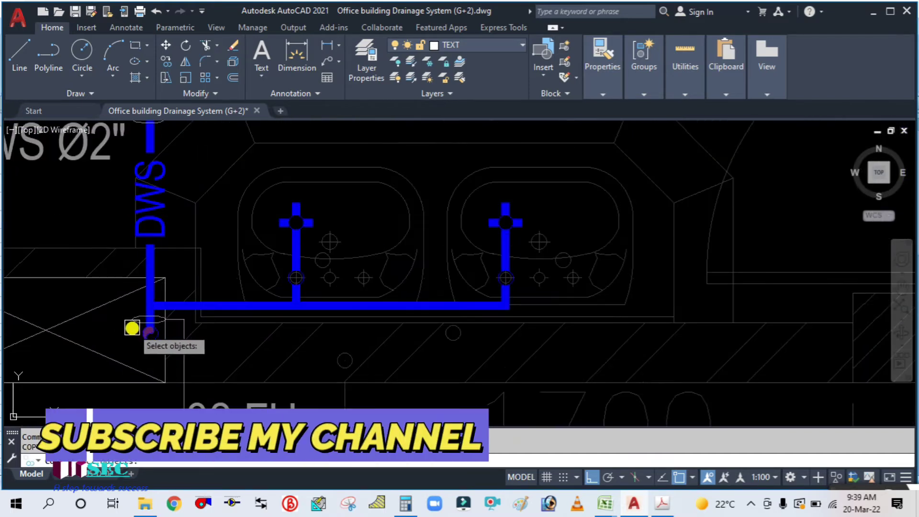
{"action": "key", "text": "Return"}
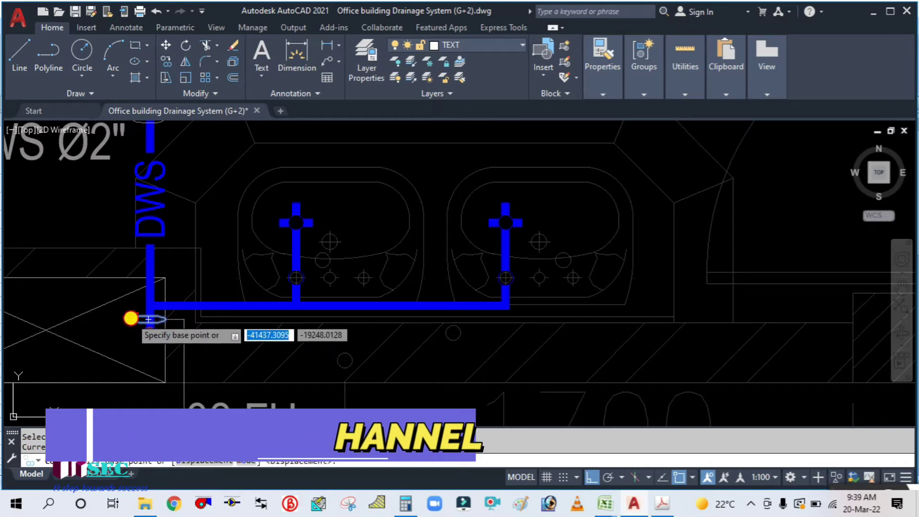
{"action": "left_click", "coordinate": [132, 319]}
{"action": "scroll", "coordinate": [131, 318], "scroll_direction": "down", "scroll_amount": 3}
{"action": "scroll", "coordinate": [332, 312], "scroll_direction": "down", "scroll_amount": 3}
{"action": "scroll", "coordinate": [463, 308], "scroll_direction": "up", "scroll_amount": 3}
{"action": "scroll", "coordinate": [355, 335], "scroll_direction": "up", "scroll_amount": 2}
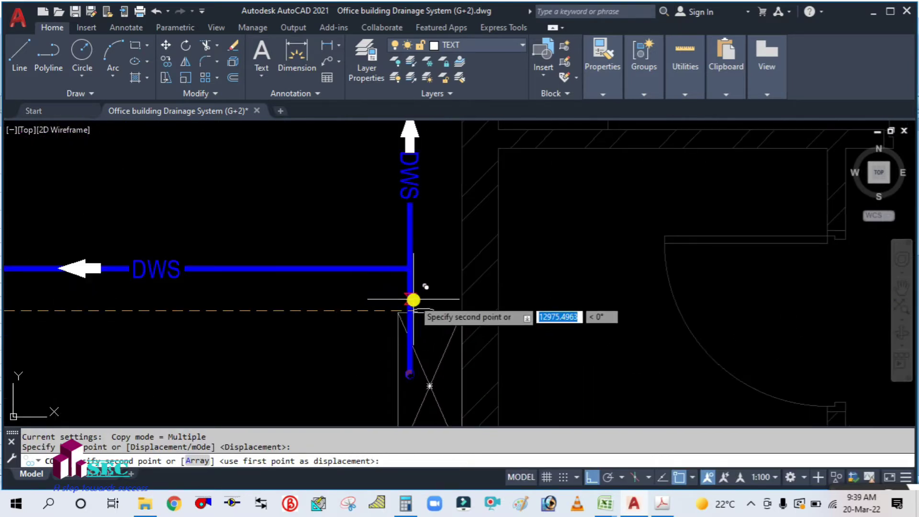
{"action": "scroll", "coordinate": [410, 300], "scroll_direction": "up", "scroll_amount": 1}
{"action": "scroll", "coordinate": [394, 314], "scroll_direction": "up", "scroll_amount": 1}
{"action": "scroll", "coordinate": [391, 311], "scroll_direction": "up", "scroll_amount": 1}
{"action": "left_click", "coordinate": [389, 308]}
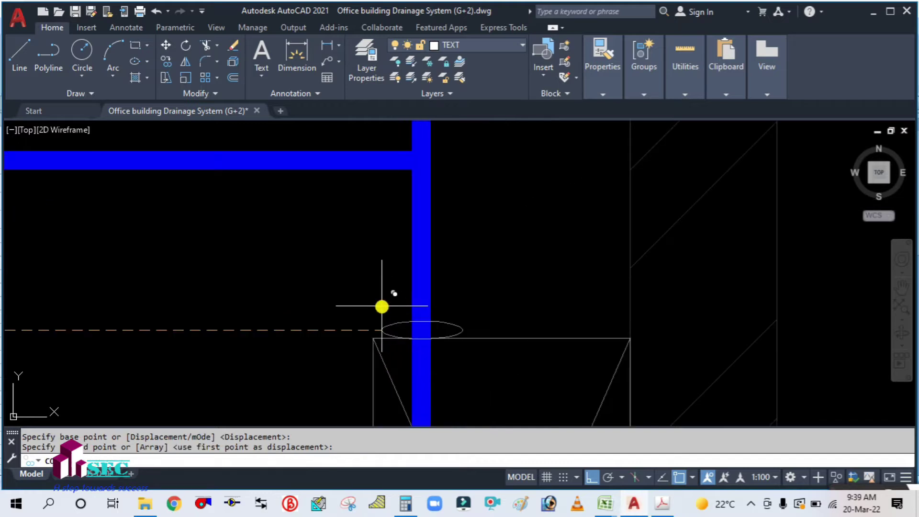
{"action": "key", "text": "Return"}
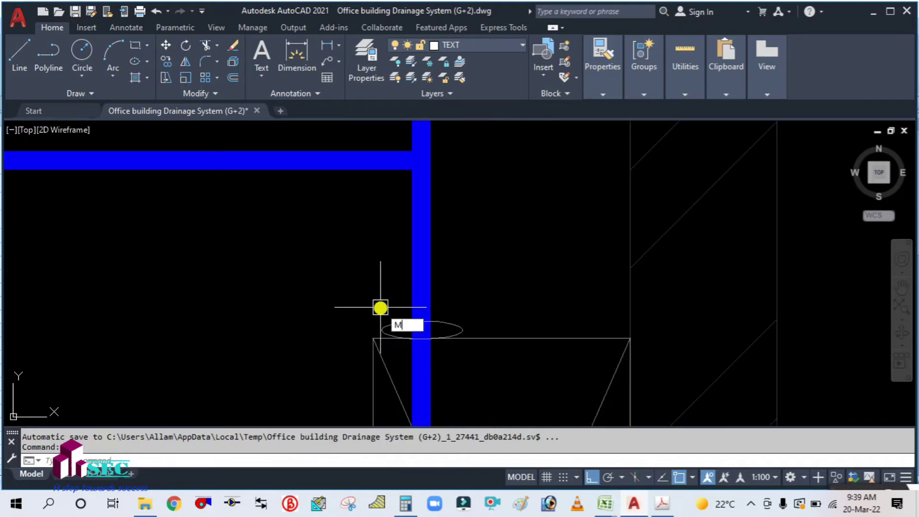
Move the copied ellipse marker up along the DWS riser, just clear of the shaft's top edge.
{"action": "type", "text": "M"}
{"action": "key", "text": "Return"}
{"action": "left_click", "coordinate": [452, 325]}
{"action": "scroll", "coordinate": [378, 364], "scroll_direction": "down", "scroll_amount": 2}
{"action": "key", "text": "Return"}
{"action": "left_click", "coordinate": [360, 359]}
{"action": "left_click", "coordinate": [356, 339]}
{"action": "scroll", "coordinate": [383, 306], "scroll_direction": "down", "scroll_amount": 2}
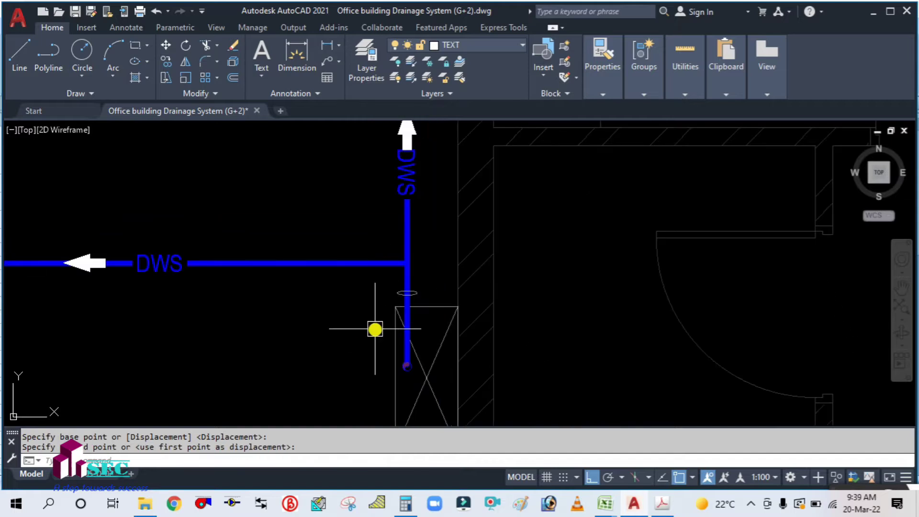
Draw a horizontal leader line leftward from the left end of the ellipse marker.
{"action": "scroll", "coordinate": [410, 322], "scroll_direction": "up", "scroll_amount": 2}
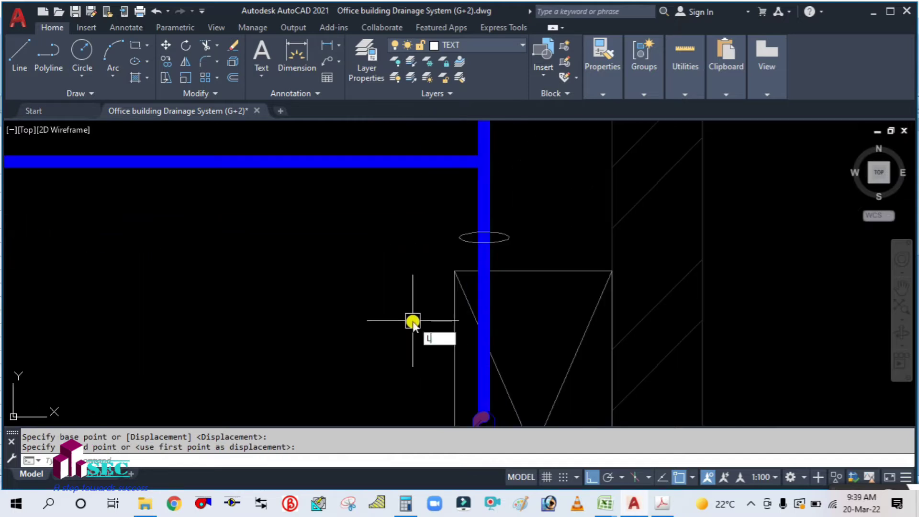
{"action": "key", "text": "Return"}
{"action": "left_click", "coordinate": [459, 237]}
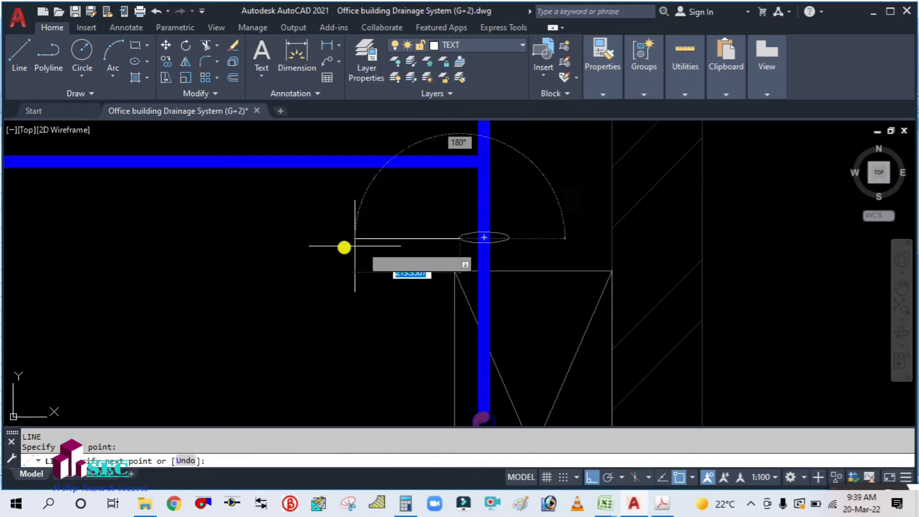
{"action": "key", "text": "Escape"}
Copy the three-line note "32 FU / GPM 23.3 / DWS Ø2"" from the labelled toilet to below the new leader line.
{"action": "scroll", "coordinate": [373, 299], "scroll_direction": "down", "scroll_amount": 3}
{"action": "scroll", "coordinate": [392, 325], "scroll_direction": "down", "scroll_amount": 4}
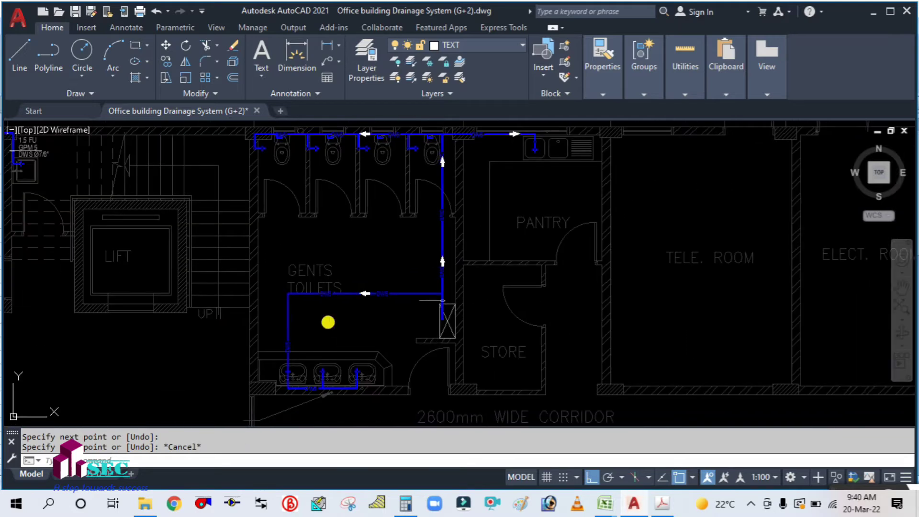
{"action": "type", "text": "co"}
{"action": "key", "text": "Return"}
{"action": "scroll", "coordinate": [68, 322], "scroll_direction": "down", "scroll_amount": 3}
{"action": "scroll", "coordinate": [215, 359], "scroll_direction": "up", "scroll_amount": 7}
{"action": "left_click", "coordinate": [246, 299]}
{"action": "left_click", "coordinate": [248, 292]}
{"action": "left_click", "coordinate": [261, 244]}
{"action": "left_click", "coordinate": [246, 277]}
{"action": "scroll", "coordinate": [205, 348], "scroll_direction": "down", "scroll_amount": 2}
{"action": "key", "text": "Return"}
{"action": "left_click", "coordinate": [220, 350]}
{"action": "scroll", "coordinate": [219, 351], "scroll_direction": "down", "scroll_amount": 2}
{"action": "scroll", "coordinate": [592, 370], "scroll_direction": "down", "scroll_amount": 3}
{"action": "scroll", "coordinate": [609, 308], "scroll_direction": "up", "scroll_amount": 5}
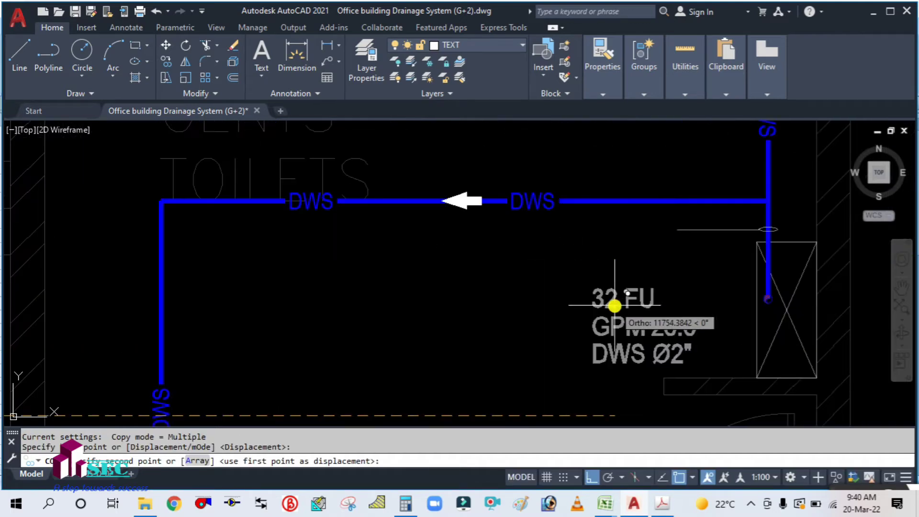
{"action": "left_click", "coordinate": [622, 307]}
{"action": "key", "text": "Escape"}
Move the copied three-line note up so its first line is level with the leader line.
{"action": "mouse_move", "coordinate": [585, 333]}
{"action": "left_mouse_down"}
{"action": "mouse_move", "coordinate": [412, 303]}
{"action": "mouse_move", "coordinate": [418, 342]}
{"action": "left_mouse_up"}
{"action": "scroll", "coordinate": [412, 303], "scroll_direction": "up", "scroll_amount": 2}
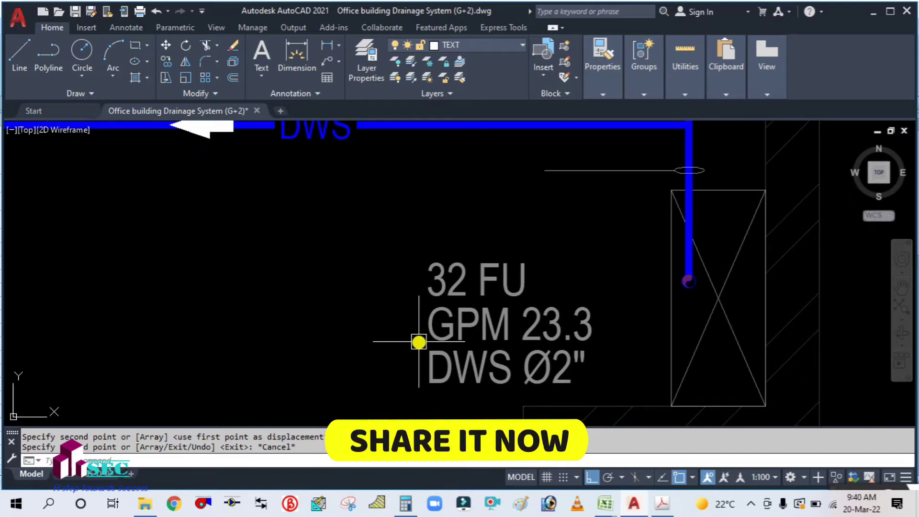
{"action": "key", "text": "Return"}
{"action": "left_click", "coordinate": [470, 399]}
{"action": "left_click", "coordinate": [364, 197]}
{"action": "key", "text": "Return"}
{"action": "left_click", "coordinate": [414, 375]}
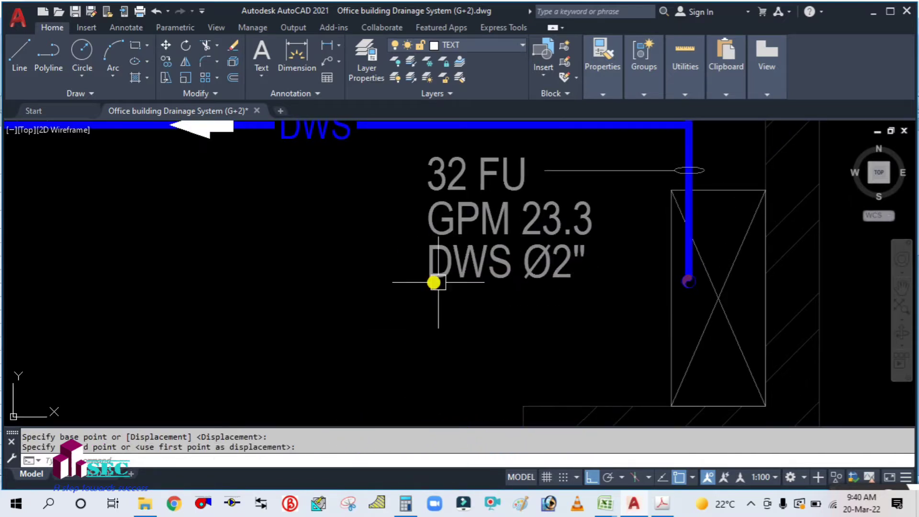
Erase the "GPM 23.3" and "32 FU" lines from the copied note.
{"action": "left_click", "coordinate": [552, 209]}
{"action": "type", "text": "E"}
{"action": "key", "text": "Return"}
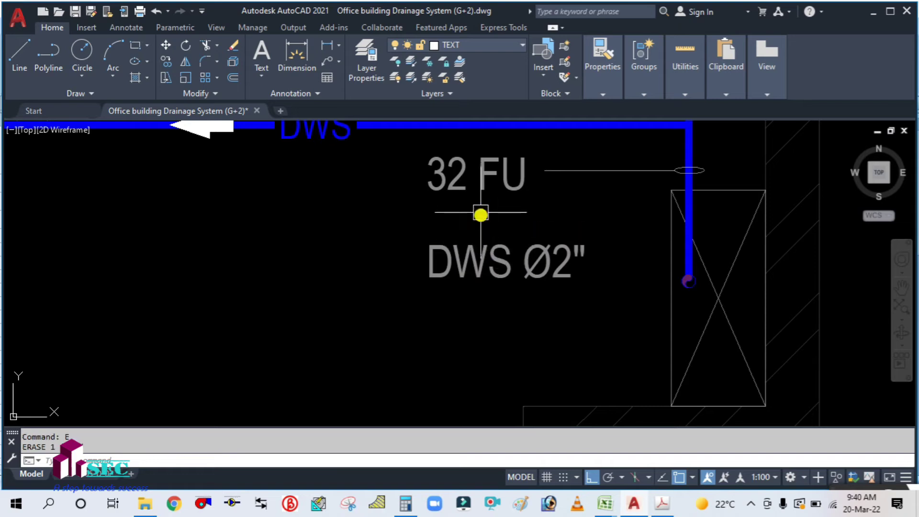
{"action": "left_click", "coordinate": [481, 181]}
{"action": "key", "text": "Delete"}
{"action": "key", "text": "Escape"}
Move the remaining "DWS Ø2"" text straight up to the height of the leader line.
{"action": "left_click_drag", "start_coordinate": [520, 293], "coordinate": [468, 345]}
{"action": "type", "text": "m"}
{"action": "key", "text": "Return"}
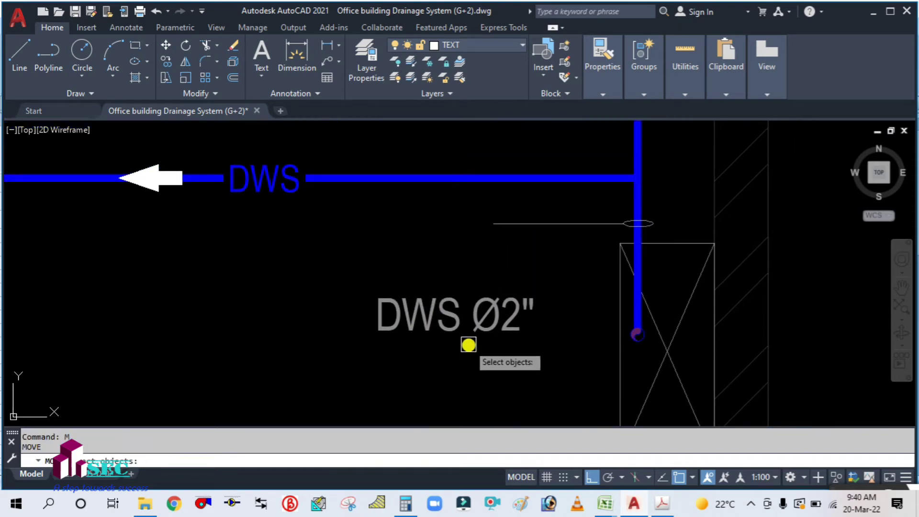
{"action": "left_click", "coordinate": [467, 343]}
{"action": "key", "text": "Return"}
{"action": "left_click", "coordinate": [426, 400]}
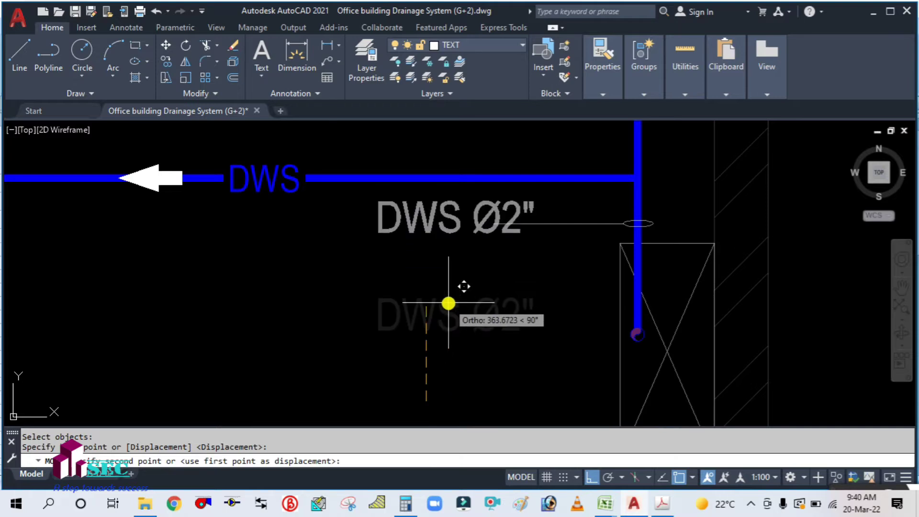
{"action": "left_click", "coordinate": [448, 303]}
Move the ellipse marker and its leader line down slightly, to the baseline of the "DWS Ø2"" text.
{"action": "left_click_drag", "start_coordinate": [547, 224], "coordinate": [530, 265]}
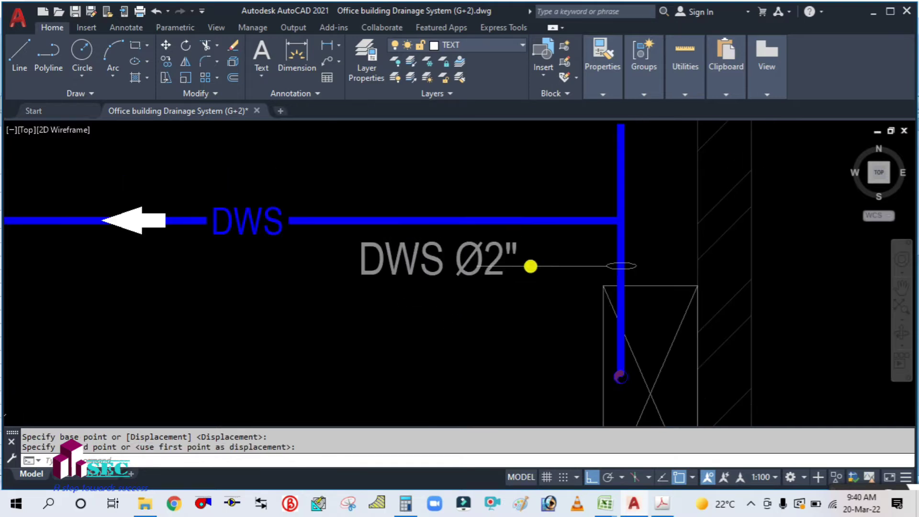
{"action": "key", "text": "Return"}
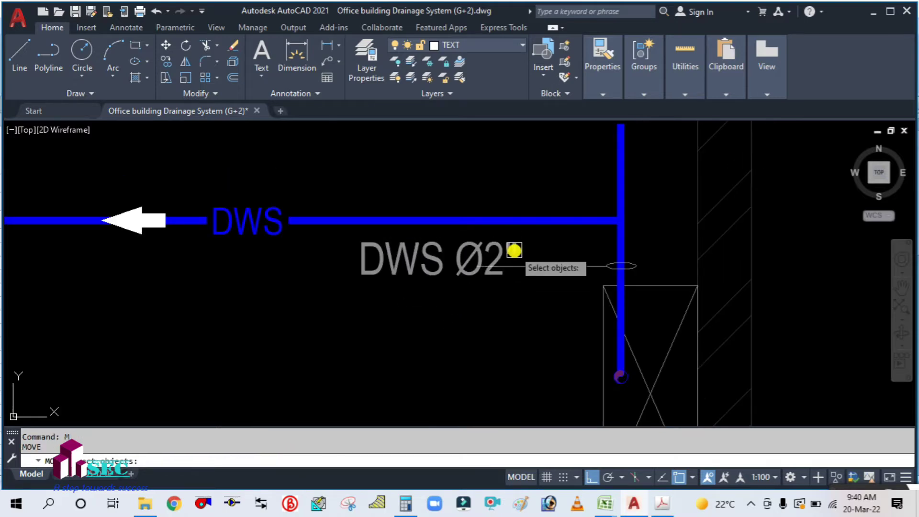
{"action": "scroll", "coordinate": [502, 249], "scroll_direction": "up", "scroll_amount": 2}
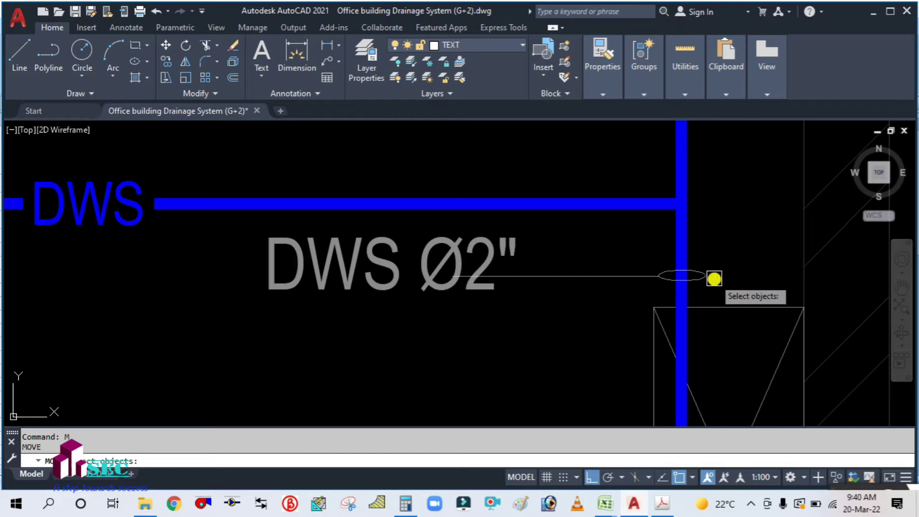
{"action": "left_click", "coordinate": [689, 277]}
{"action": "left_click", "coordinate": [614, 276]}
{"action": "key", "text": "Return"}
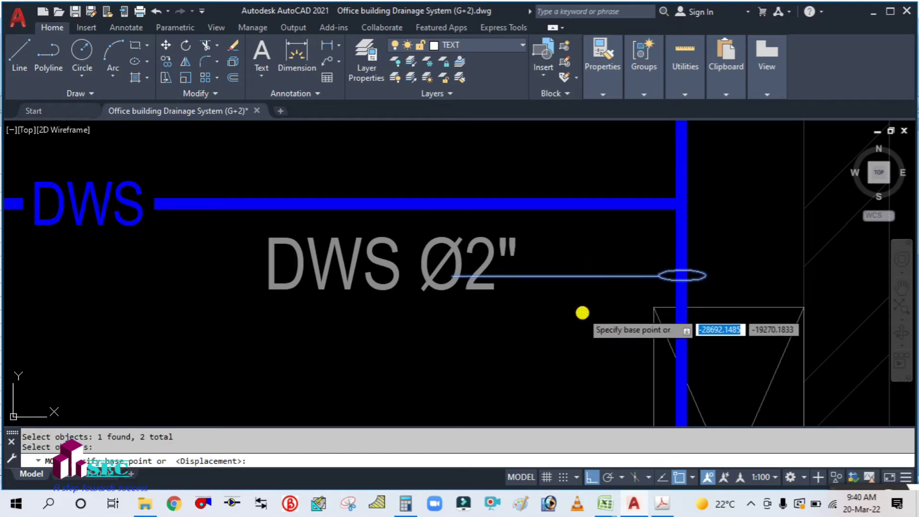
{"action": "left_click", "coordinate": [582, 313]}
{"action": "left_click", "coordinate": [579, 326]}
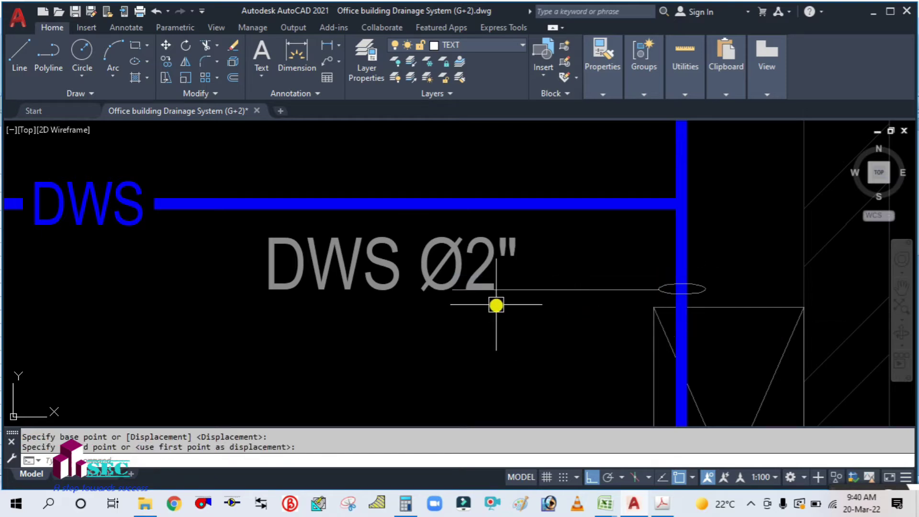
Move the "DWS Ø2"" text horizontally to the right along the leader, closer to the riser.
{"action": "key", "text": "Return"}
{"action": "left_click", "coordinate": [478, 266]}
{"action": "key", "text": "Return"}
{"action": "left_click", "coordinate": [454, 362]}
{"action": "left_click", "coordinate": [578, 347]}
{"action": "key", "text": "Return"}
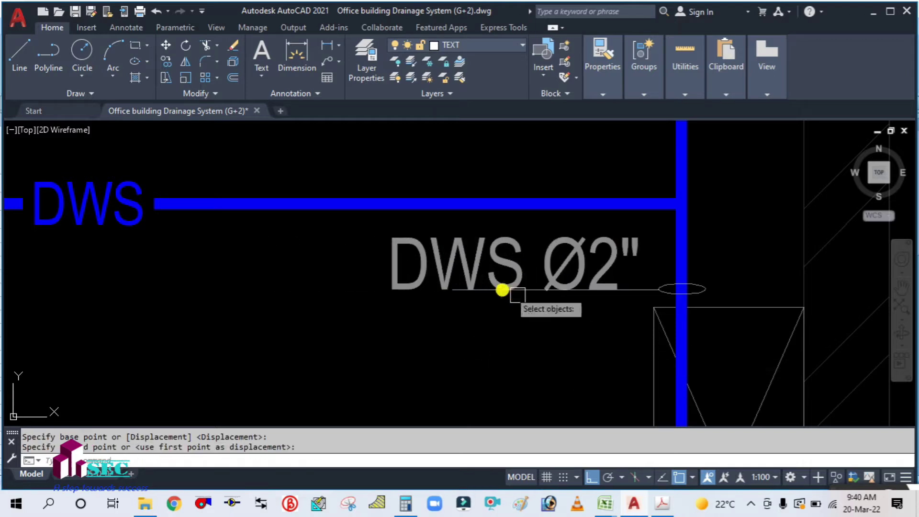
{"action": "left_click", "coordinate": [495, 267]}
{"action": "left_click", "coordinate": [512, 365]}
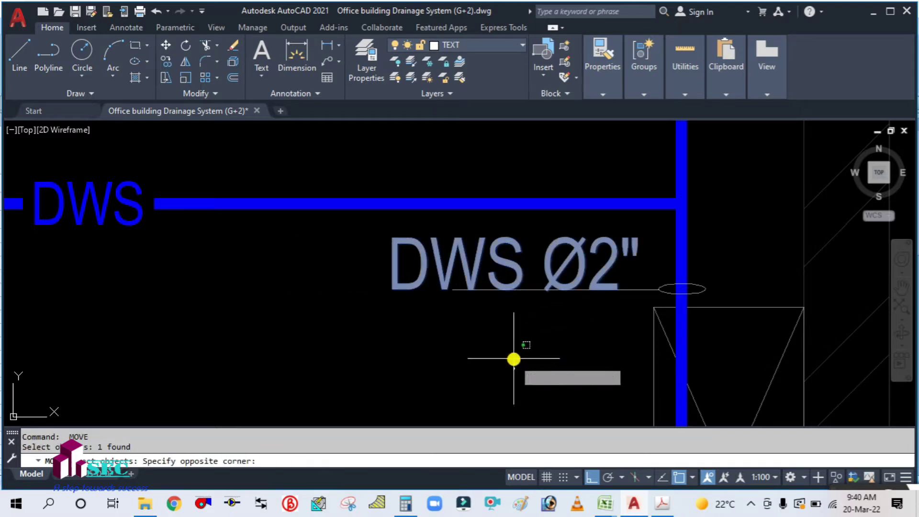
{"action": "key", "text": "Escape"}
Move the "DWS Ø2"" text up slightly so it sits just above the leader line.
{"action": "key", "text": "Return"}
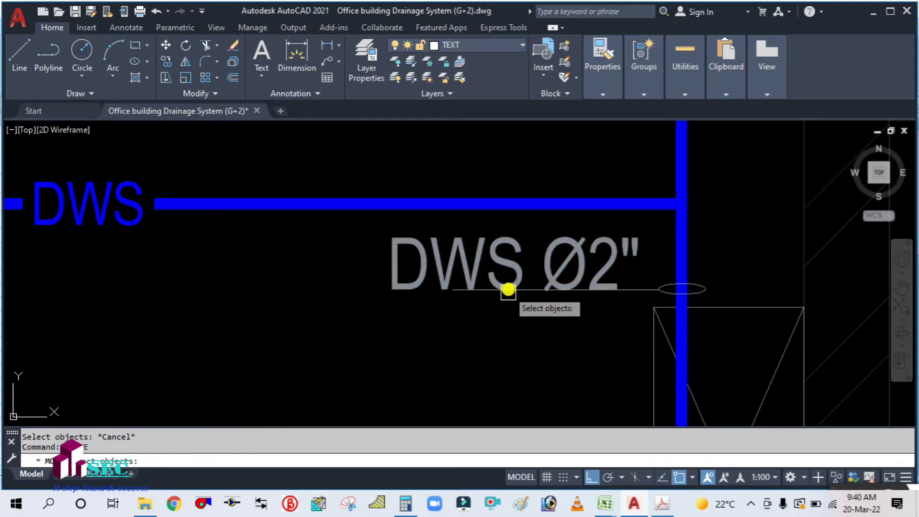
{"action": "key", "text": "Return"}
{"action": "left_click", "coordinate": [509, 330]}
{"action": "left_click", "coordinate": [512, 322]}
{"action": "key", "text": "Escape"}
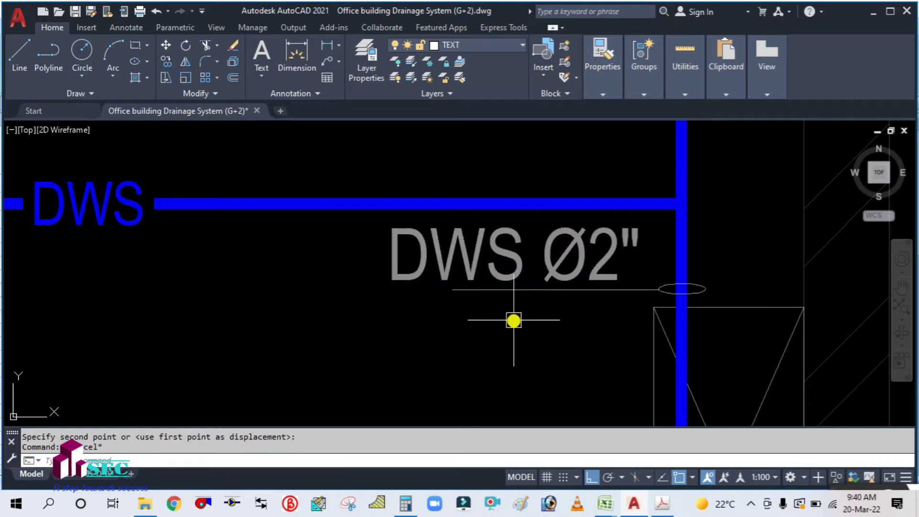
Stretch the leader line's left end past the start of the "DWS Ø2"" text to underline the whole label.
{"action": "left_click", "coordinate": [492, 288]}
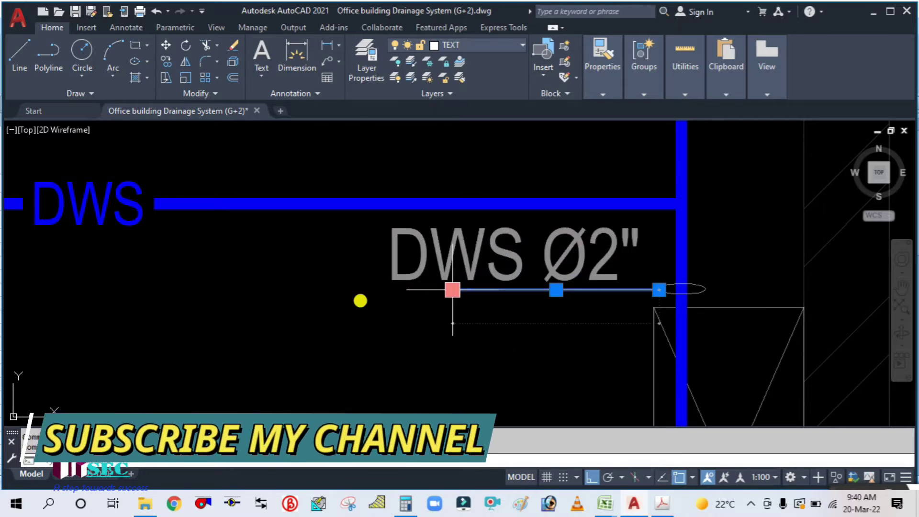
{"action": "left_click", "coordinate": [357, 302]}
{"action": "scroll", "coordinate": [449, 312], "scroll_direction": "down", "scroll_amount": 2}
{"action": "mouse_move", "coordinate": [520, 323]}
{"action": "left_mouse_down"}
{"action": "mouse_move", "coordinate": [499, 262]}
{"action": "mouse_move", "coordinate": [487, 268]}
{"action": "left_mouse_up"}
{"action": "scroll", "coordinate": [474, 291], "scroll_direction": "down", "scroll_amount": 4}
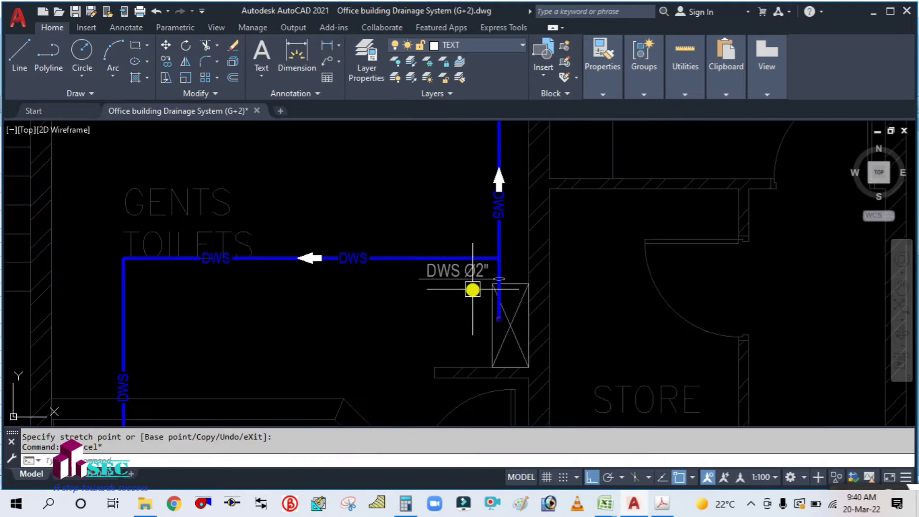
{"action": "left_click_drag", "start_coordinate": [435, 325], "coordinate": [402, 281]}
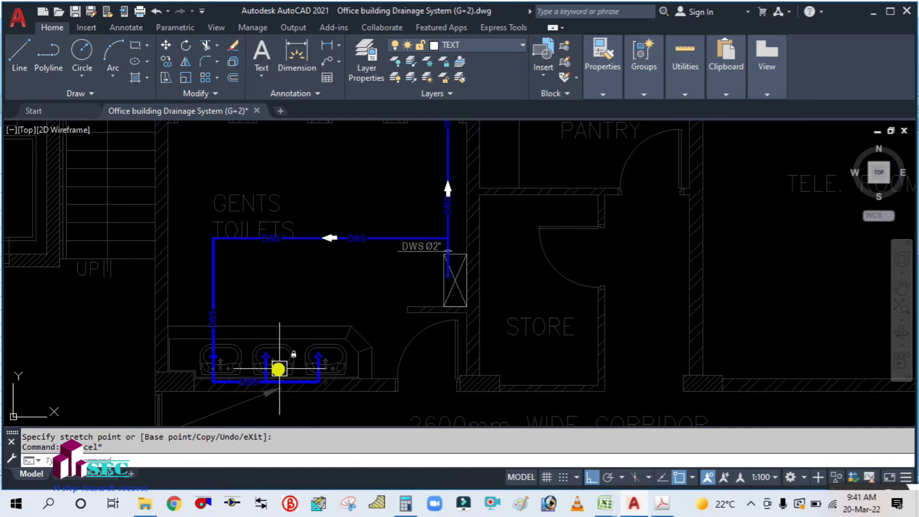
{"action": "scroll", "coordinate": [363, 375], "scroll_direction": "down", "scroll_amount": 2}
{"action": "scroll", "coordinate": [506, 199], "scroll_direction": "up", "scroll_amount": 2}
{"action": "scroll", "coordinate": [509, 247], "scroll_direction": "down", "scroll_amount": 2}
{"action": "scroll", "coordinate": [432, 286], "scroll_direction": "up", "scroll_amount": 2}
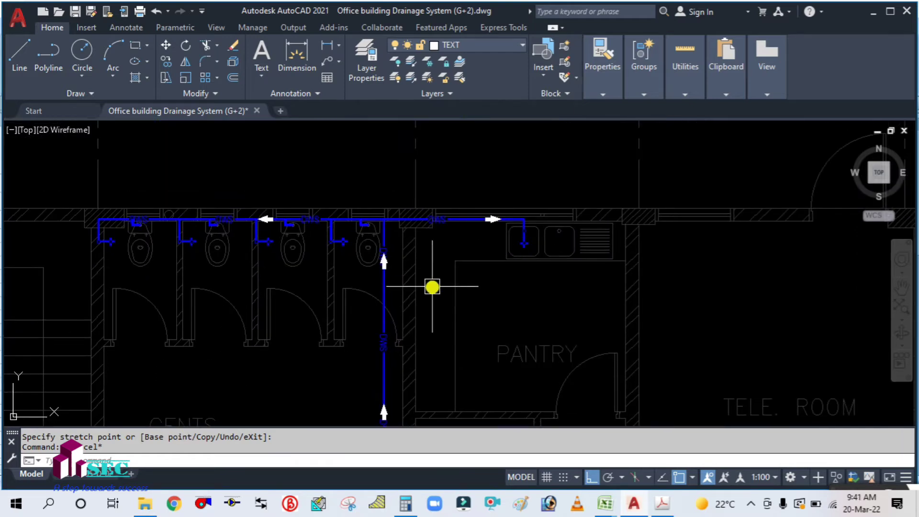
Examine the fixtures served by the gents toilets' water supply and switch to the Cold WATER DEMAND & PIPE SIZE workbook in Excel.
{"action": "scroll", "coordinate": [432, 287], "scroll_direction": "up", "scroll_amount": 2}
{"action": "scroll", "coordinate": [496, 246], "scroll_direction": "down", "scroll_amount": 1}
{"action": "scroll", "coordinate": [496, 246], "scroll_direction": "down", "scroll_amount": 1}
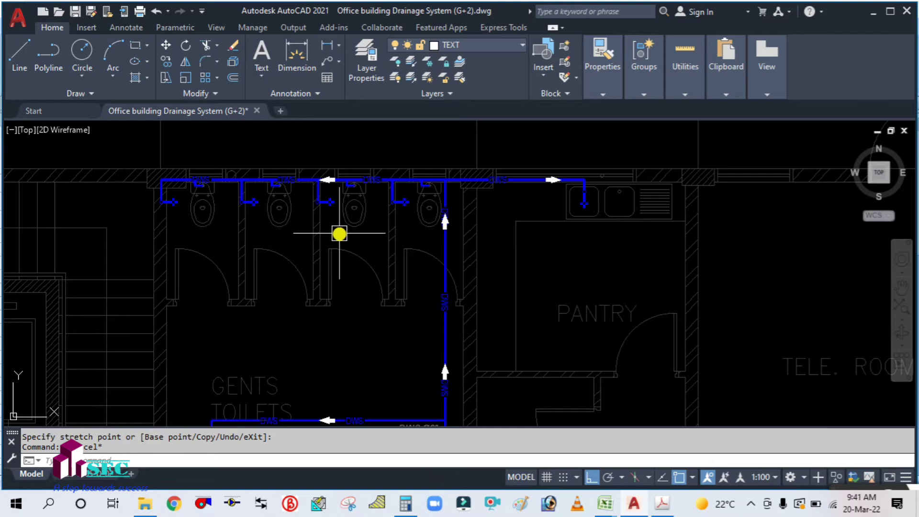
{"action": "scroll", "coordinate": [338, 233], "scroll_direction": "up", "scroll_amount": 1}
{"action": "scroll", "coordinate": [375, 291], "scroll_direction": "down", "scroll_amount": 1}
{"action": "left_click", "coordinate": [602, 504]}
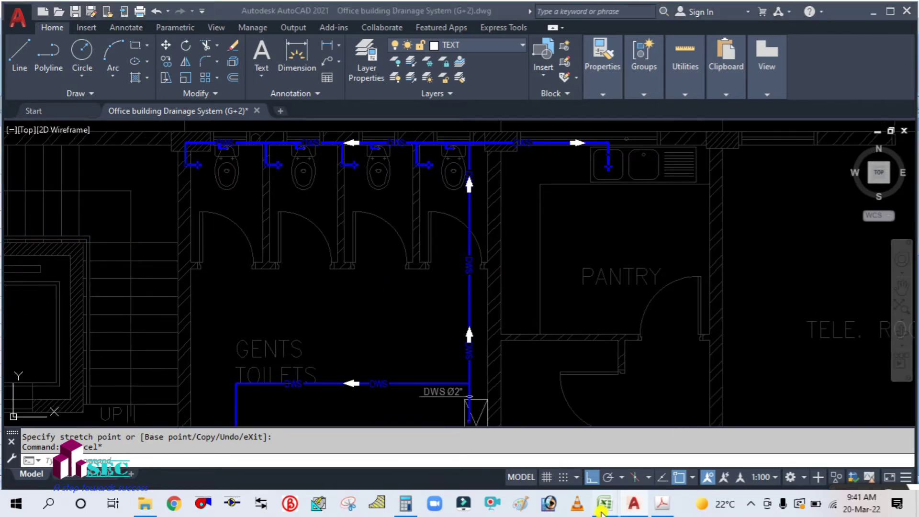
{"action": "left_click", "coordinate": [529, 440]}
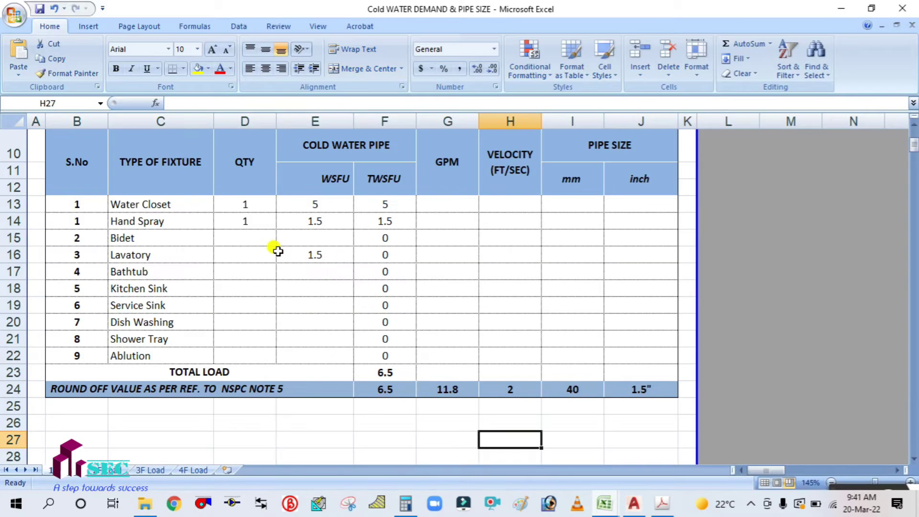
{"action": "scroll", "coordinate": [334, 297], "scroll_direction": "up", "scroll_amount": 3}
{"action": "scroll", "coordinate": [334, 295], "scroll_direction": "down", "scroll_amount": 3}
Try 4 as the water closet's WSFU and restore it to 5.
{"action": "left_click", "coordinate": [325, 202]}
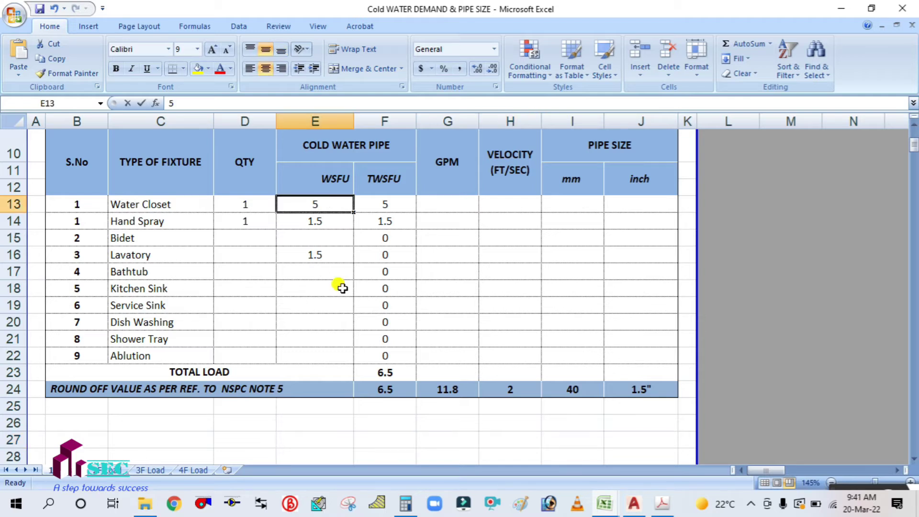
{"action": "type", "text": "4"}
{"action": "key", "text": "Return"}
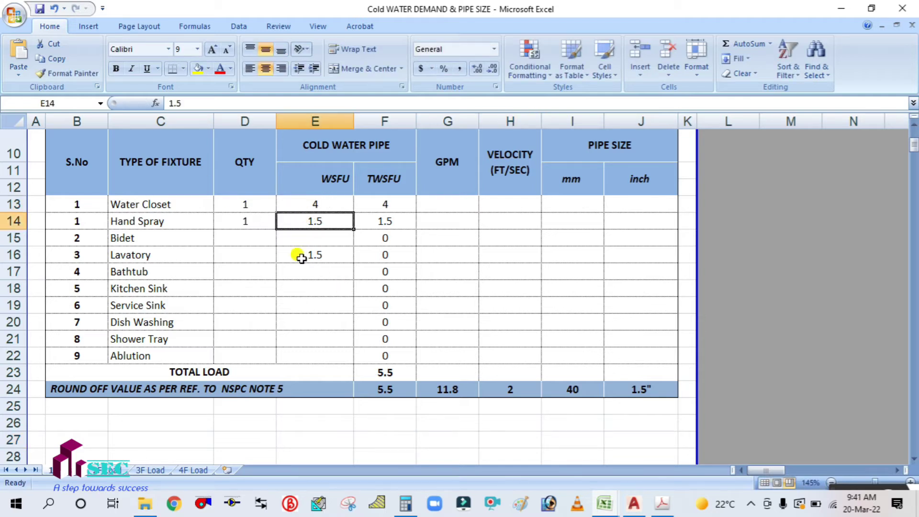
{"action": "left_click", "coordinate": [326, 203]}
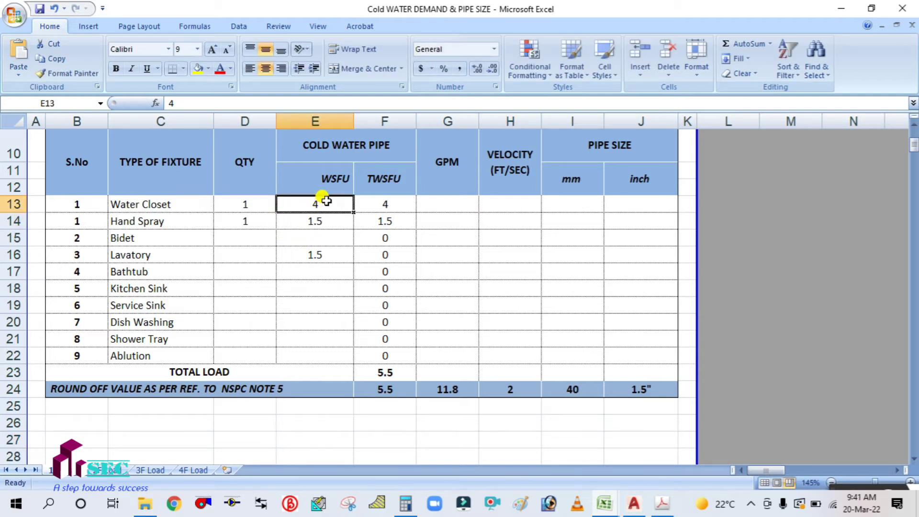
{"action": "type", "text": "5"}
{"action": "left_click", "coordinate": [329, 289]}
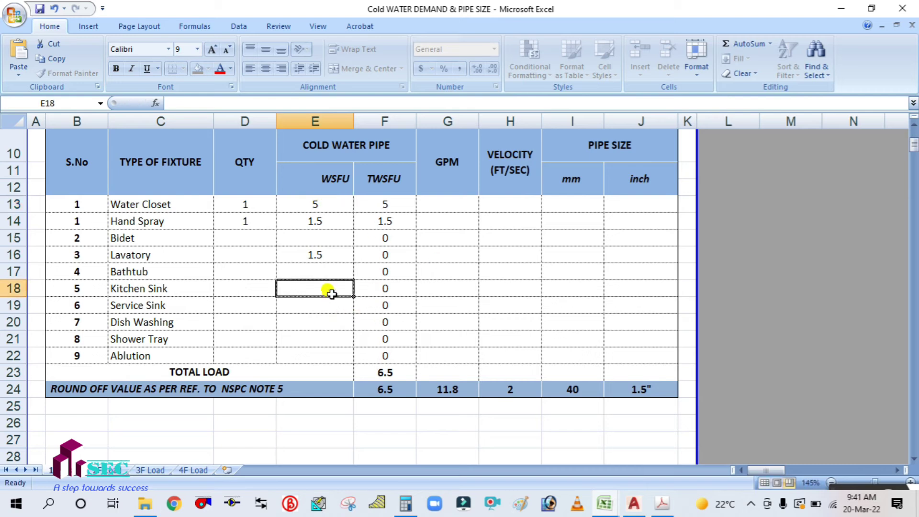
Set the fixture quantities to 4 water closets, 4 hand sprays, 3 lavatories and 1 kitchen sink.
{"action": "left_click", "coordinate": [261, 200]}
{"action": "type", "text": "4"}
{"action": "left_click", "coordinate": [253, 220]}
{"action": "type", "text": "4"}
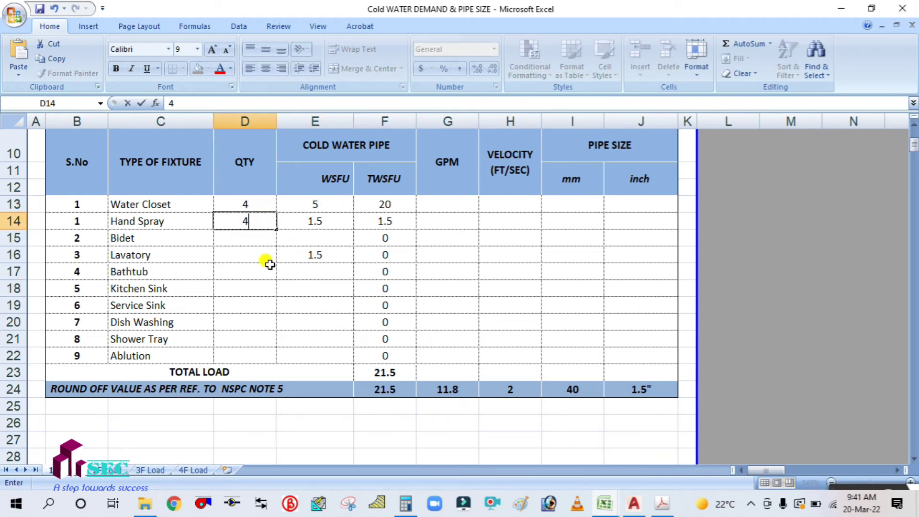
{"action": "left_click", "coordinate": [264, 256]}
{"action": "left_click", "coordinate": [252, 235]}
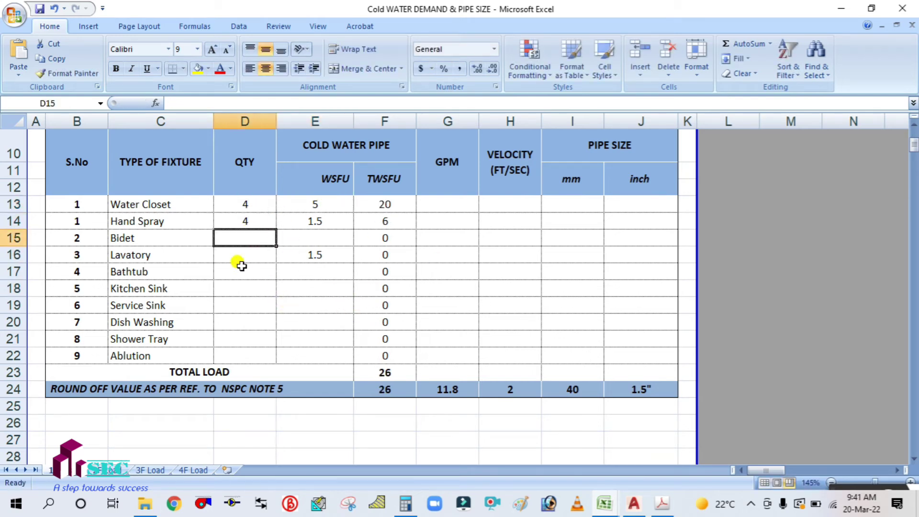
{"action": "left_click", "coordinate": [251, 257]}
{"action": "type", "text": "3"}
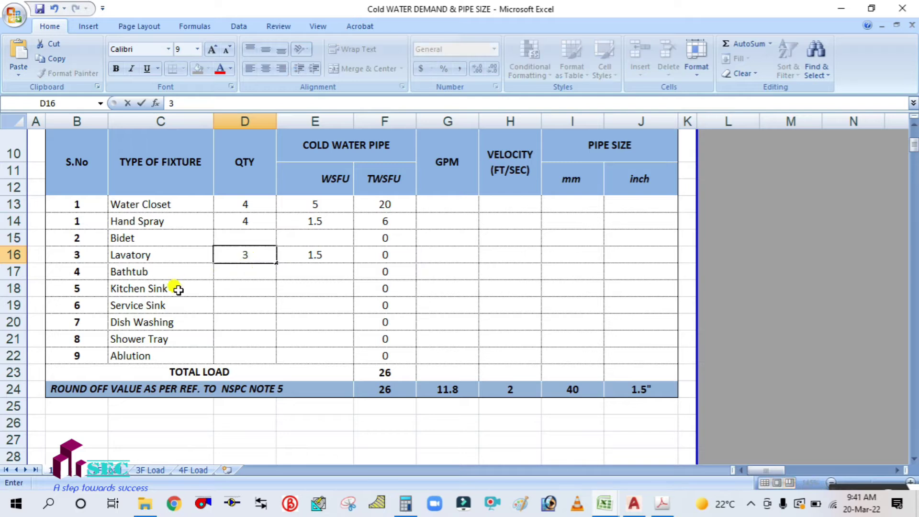
{"action": "left_click", "coordinate": [247, 288]}
{"action": "type", "text": "1"}
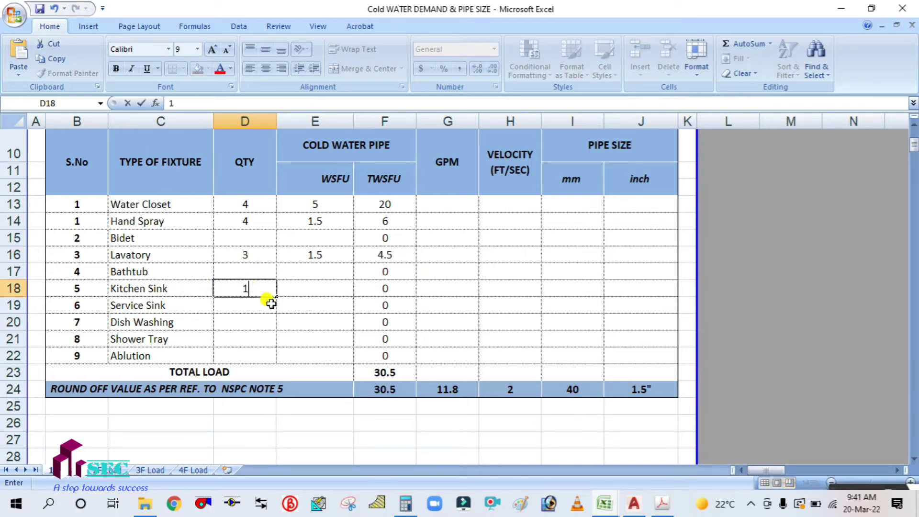
{"action": "left_click", "coordinate": [321, 320]}
{"action": "left_click", "coordinate": [325, 282]}
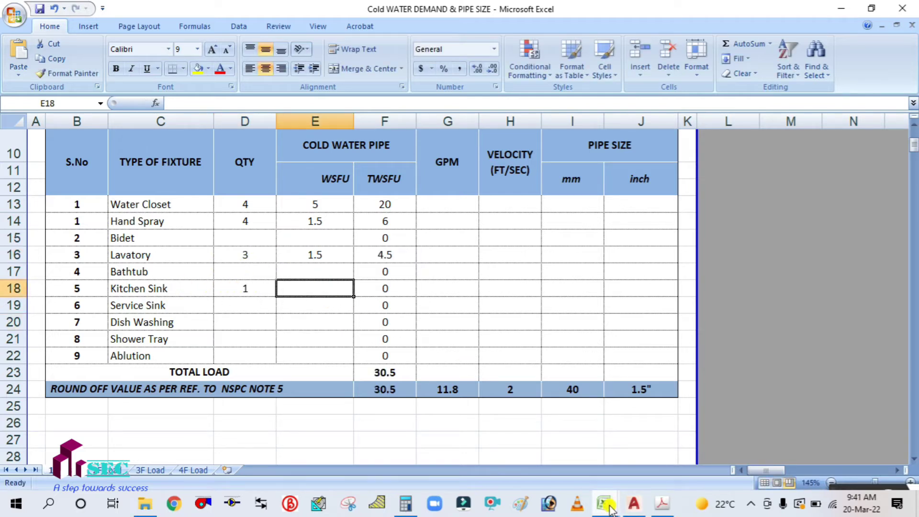
Check the pantry sink in the AutoCAD plan and look up the private kitchen sink's cold-water load in the PIPE SIZE w.r.t GRAPH workbook.
{"action": "left_click", "coordinate": [636, 502]}
{"action": "scroll", "coordinate": [518, 376], "scroll_direction": "down", "scroll_amount": 1}
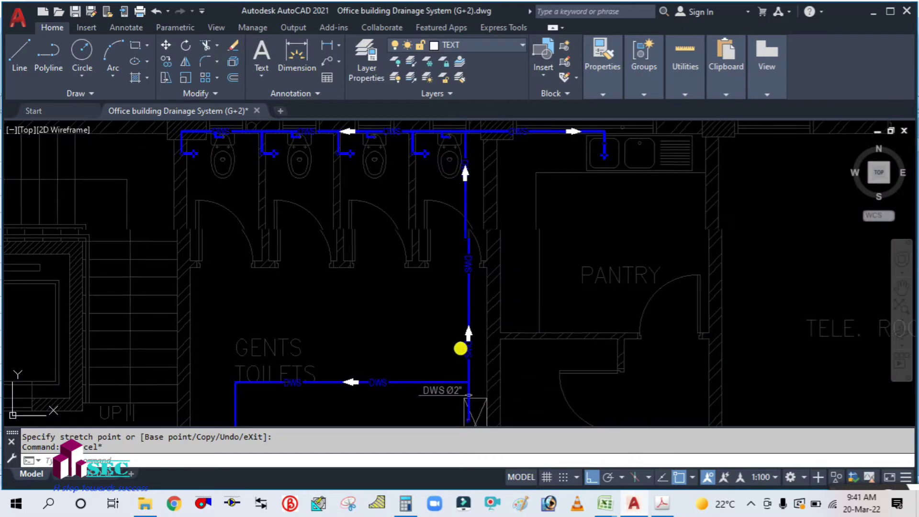
{"action": "scroll", "coordinate": [318, 338], "scroll_direction": "down", "scroll_amount": 3}
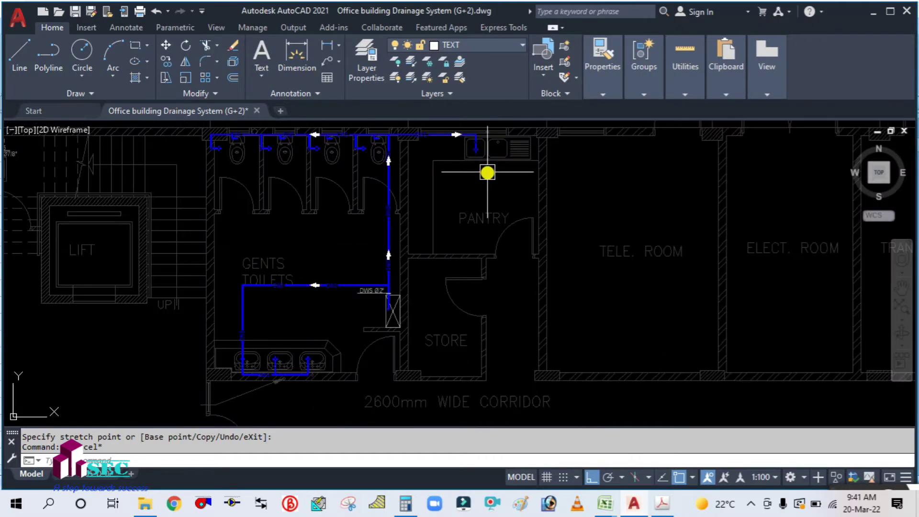
{"action": "left_click_drag", "start_coordinate": [488, 174], "coordinate": [439, 250]}
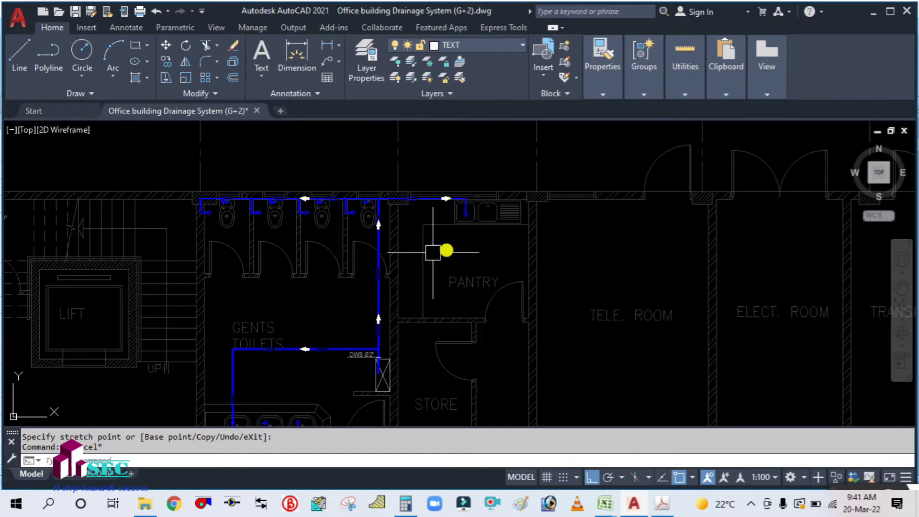
{"action": "left_click", "coordinate": [658, 505]}
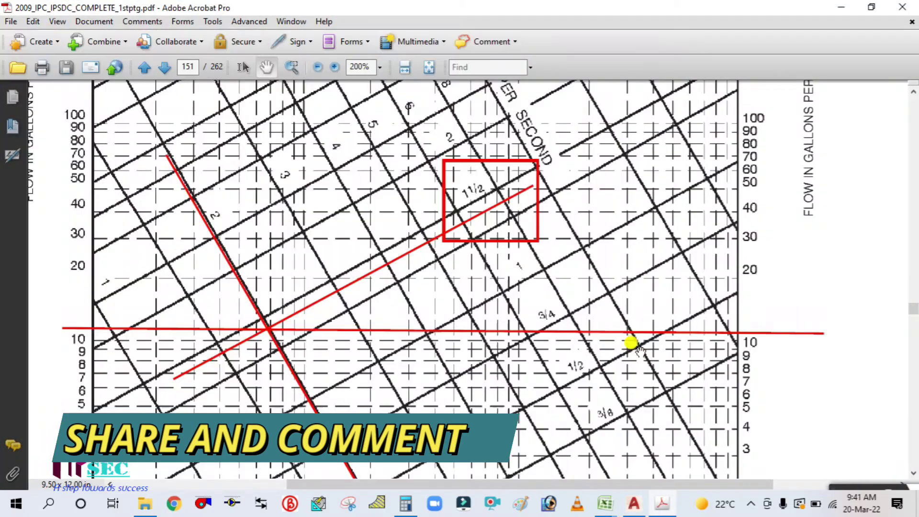
{"action": "left_click", "coordinate": [659, 505]}
{"action": "left_click", "coordinate": [604, 503]}
{"action": "left_click", "coordinate": [646, 435]}
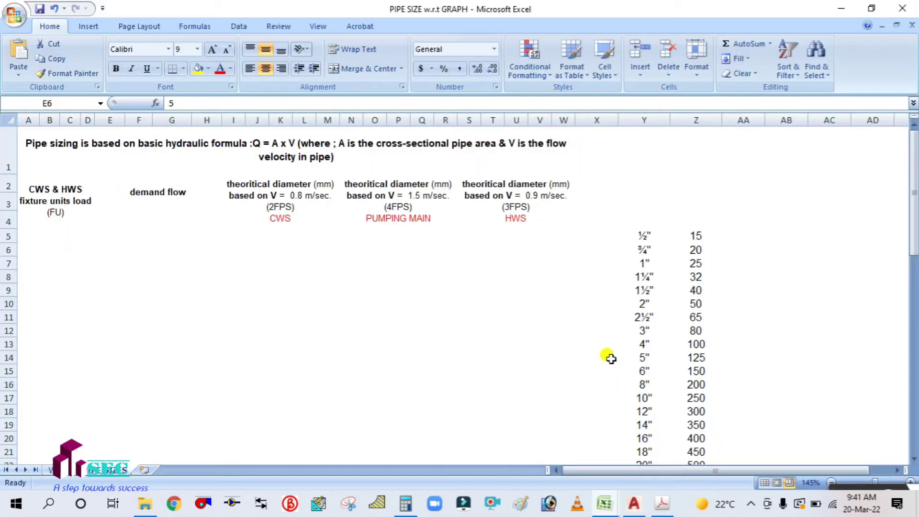
{"action": "left_click", "coordinate": [48, 470]}
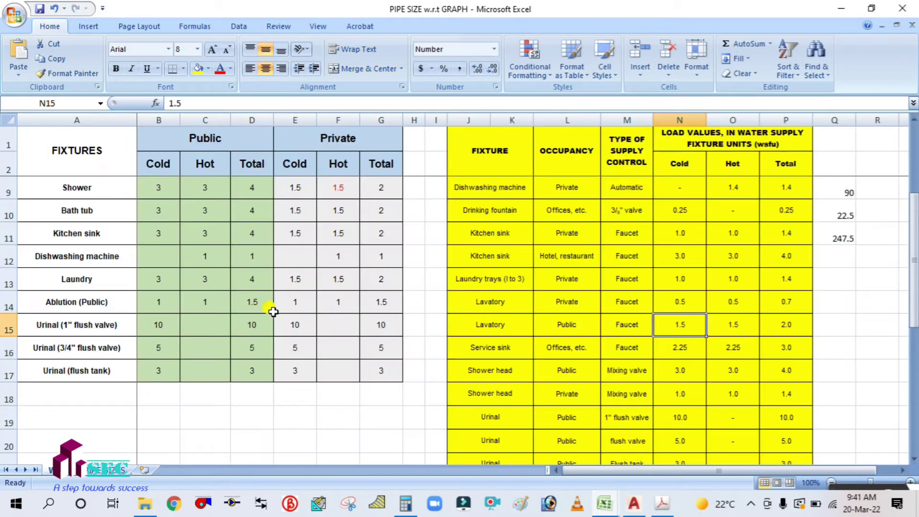
{"action": "left_click", "coordinate": [679, 234]}
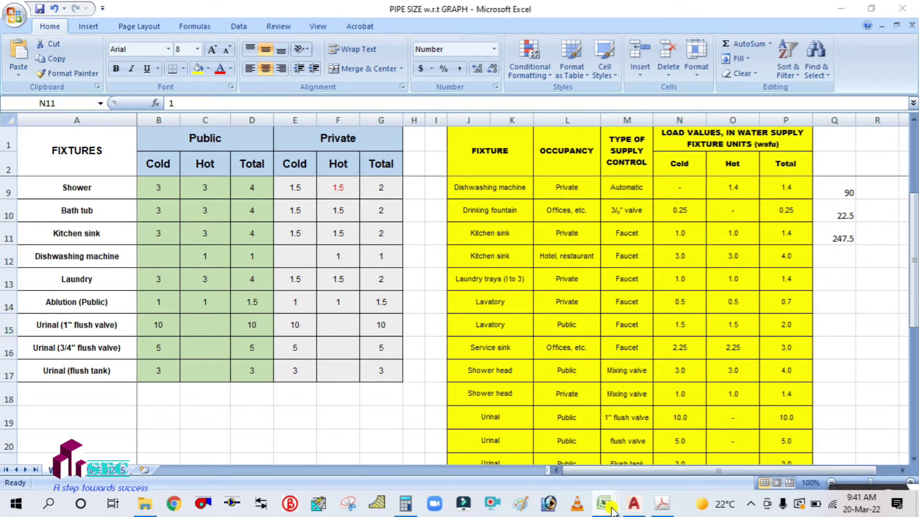
Return to the Cold WATER DEMAND & PIPE SIZE workbook and set the kitchen sink's WSFU to 1.
{"action": "mouse_move", "coordinate": [606, 505]}
{"action": "left_click", "coordinate": [555, 453]}
{"action": "type", "text": "1"}
{"action": "left_click", "coordinate": [311, 335]}
{"action": "left_click", "coordinate": [393, 390]}
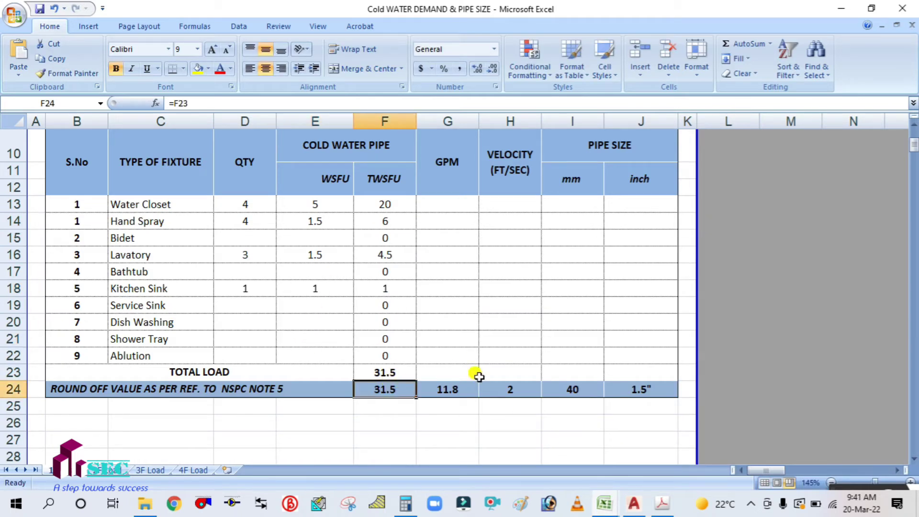
Look up the demand flow and CWS diameter for a 30 FU load in the PIPE SIZE w.r.t GRAPH workbook's pipe size table.
{"action": "mouse_move", "coordinate": [607, 507]}
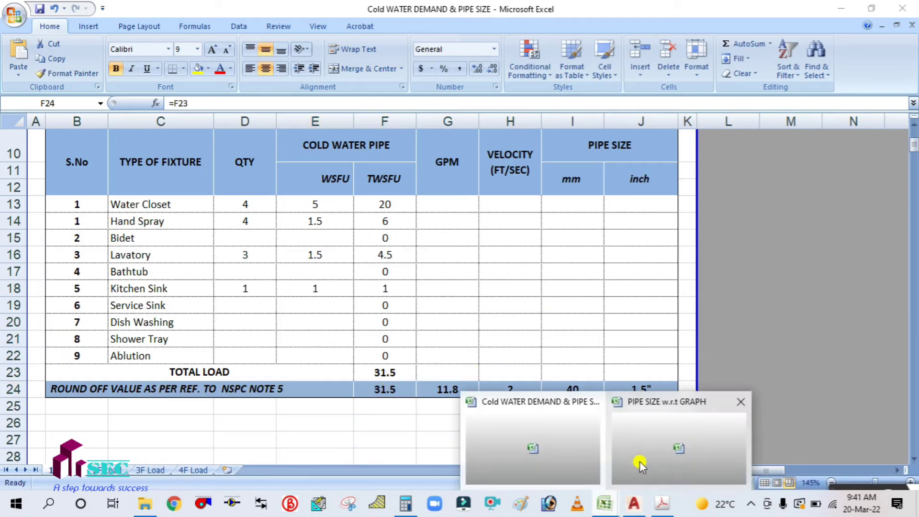
{"action": "left_click", "coordinate": [639, 461]}
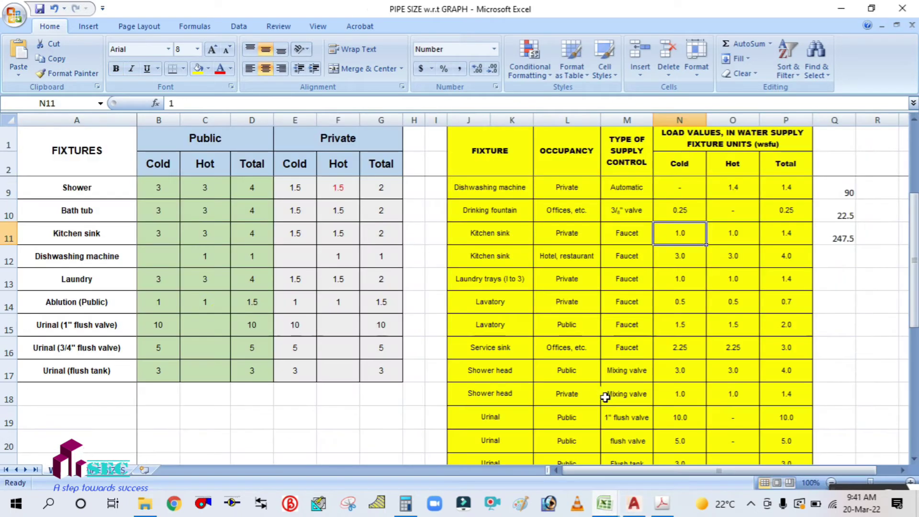
{"action": "left_click", "coordinate": [107, 471]}
{"action": "scroll", "coordinate": [62, 278], "scroll_direction": "down", "scroll_amount": 2}
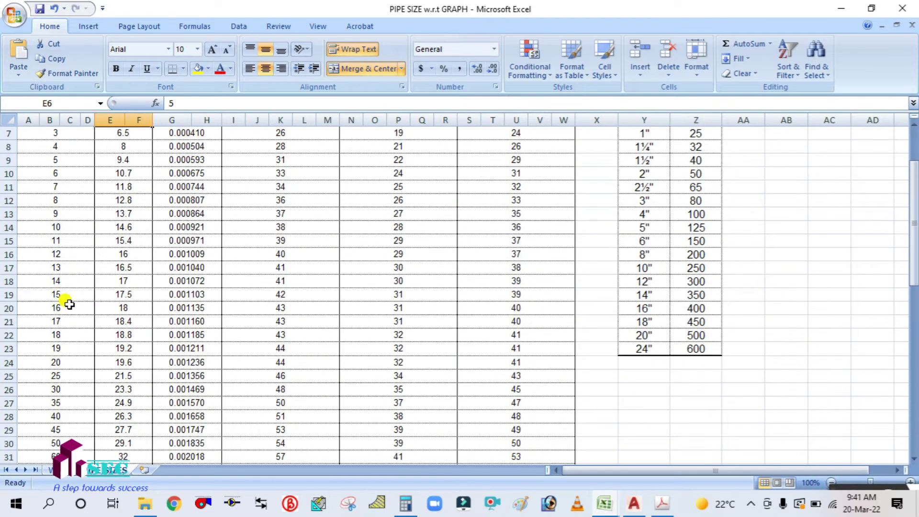
{"action": "scroll", "coordinate": [71, 369], "scroll_direction": "down", "scroll_amount": 2}
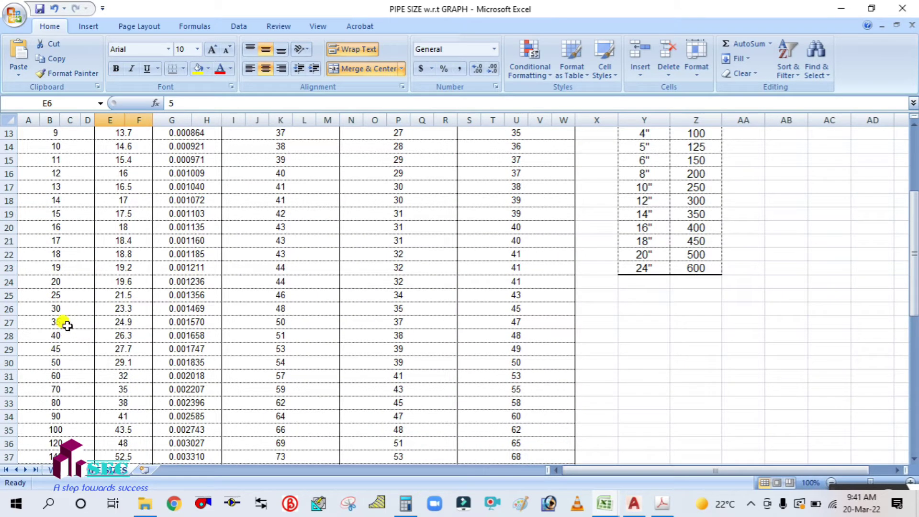
{"action": "left_click", "coordinate": [64, 306]}
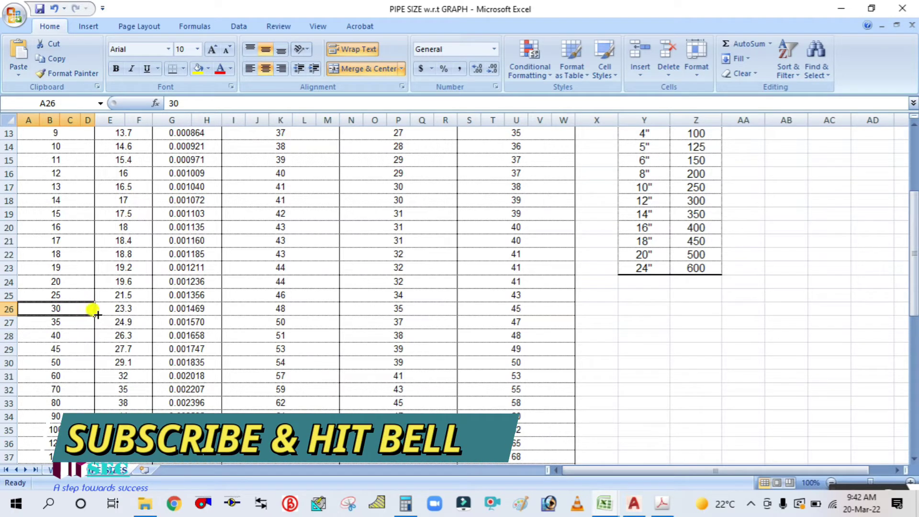
{"action": "left_click", "coordinate": [139, 308]}
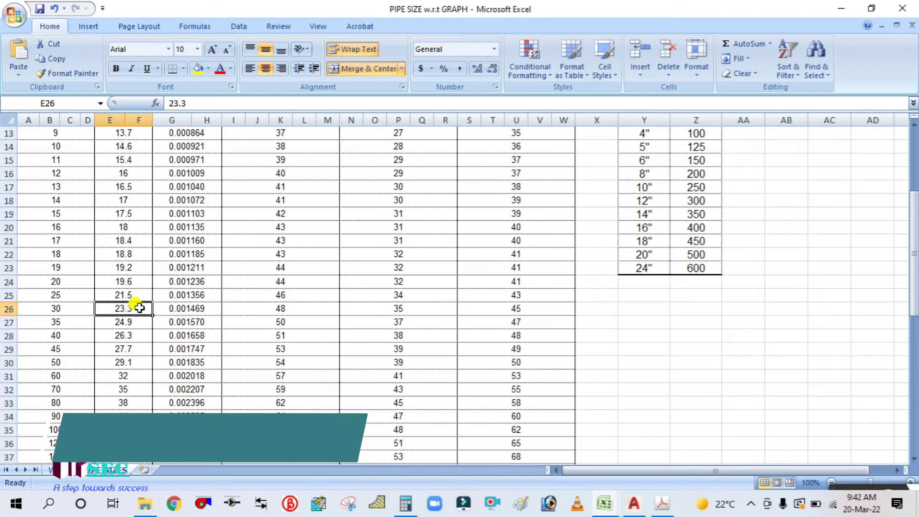
{"action": "left_click", "coordinate": [273, 309]}
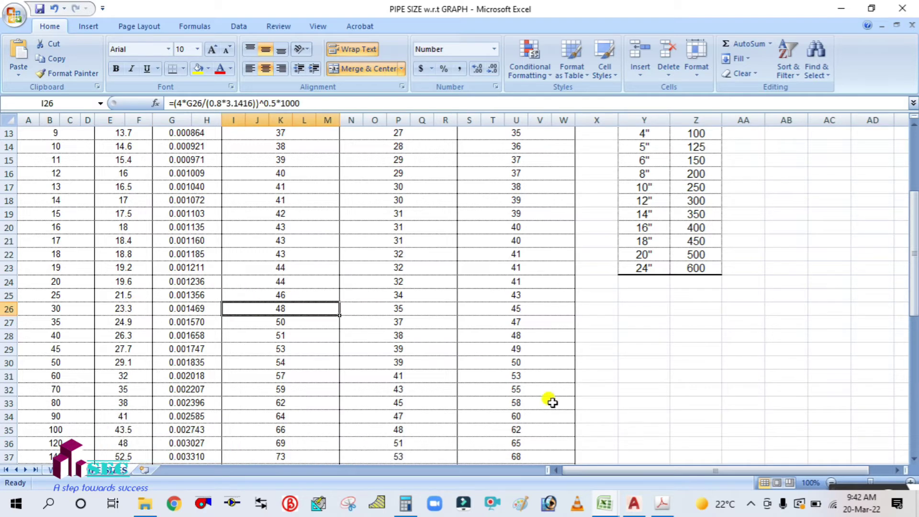
Switch to AutoCAD and copy the "DWS Ø2"" label with its leader line and ellipse up onto the vertical pipe above the toilet branch.
{"action": "left_click", "coordinate": [604, 503]}
{"action": "scroll", "coordinate": [426, 338], "scroll_direction": "down", "scroll_amount": 3}
{"action": "scroll", "coordinate": [427, 341], "scroll_direction": "up", "scroll_amount": 6}
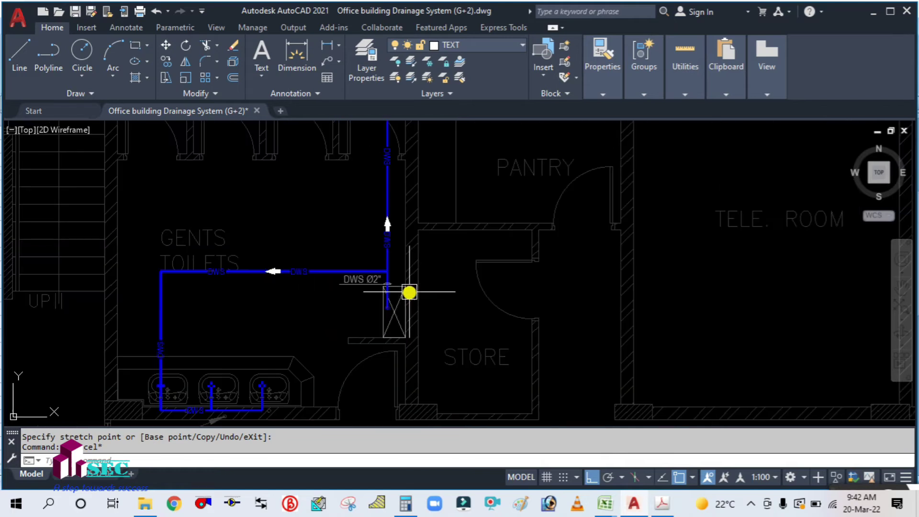
{"action": "left_click_drag", "start_coordinate": [349, 293], "coordinate": [361, 341]}
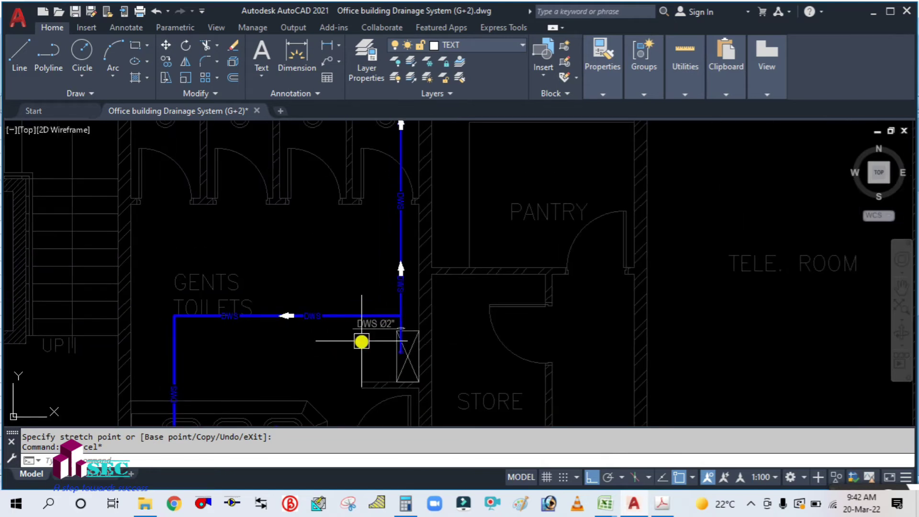
{"action": "type", "text": "co"}
{"action": "key", "text": "Return"}
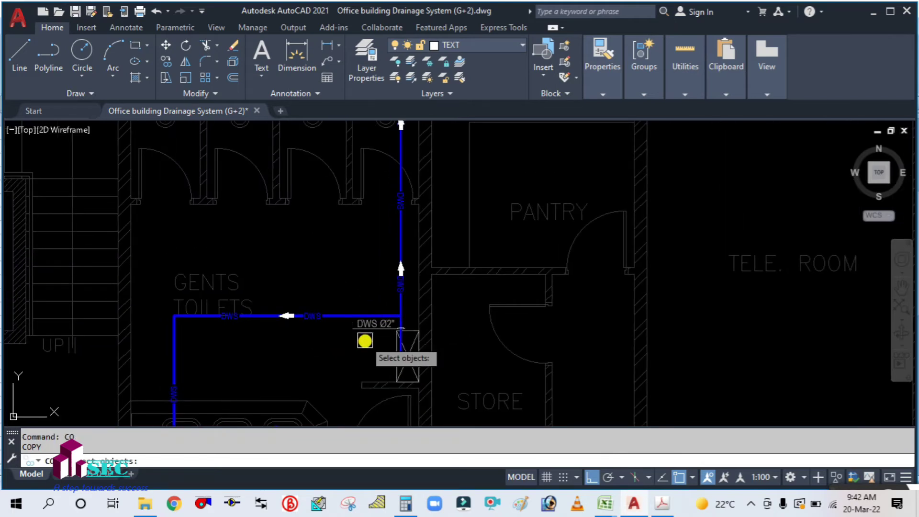
{"action": "scroll", "coordinate": [367, 340], "scroll_direction": "up", "scroll_amount": 4}
{"action": "left_click", "coordinate": [335, 253]}
{"action": "left_click", "coordinate": [429, 317]}
{"action": "scroll", "coordinate": [474, 316], "scroll_direction": "up", "scroll_amount": 4}
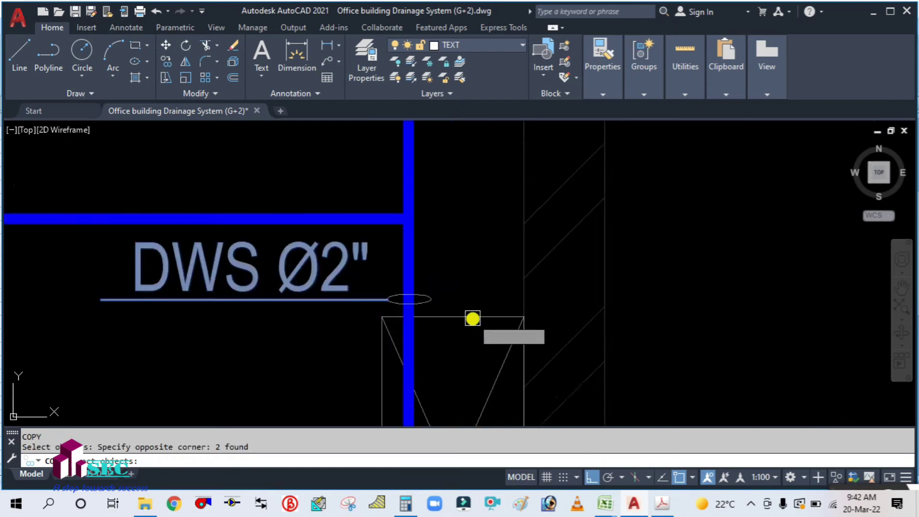
{"action": "left_click", "coordinate": [423, 295]}
{"action": "scroll", "coordinate": [424, 298], "scroll_direction": "down", "scroll_amount": 4}
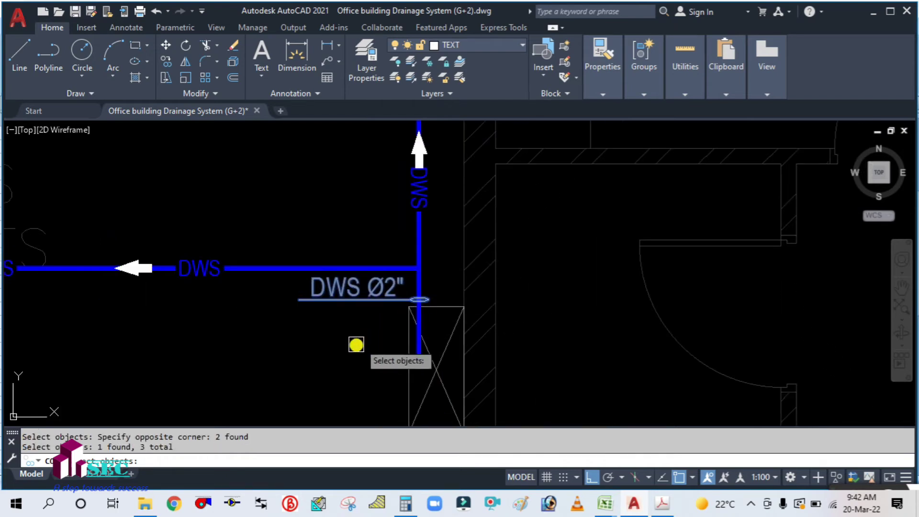
{"action": "key", "text": "Return"}
{"action": "left_click", "coordinate": [330, 360]}
{"action": "scroll", "coordinate": [329, 360], "scroll_direction": "down", "scroll_amount": 4}
{"action": "left_click", "coordinate": [330, 283]}
{"action": "key", "text": "Escape"}
Place the copied "DWS Ø2"" label, leader line and ellipse on the riser beside the toilet cubicles and end the copy.
{"action": "mouse_move", "coordinate": [335, 278]}
{"action": "left_mouse_down"}
{"action": "mouse_move", "coordinate": [357, 360]}
{"action": "mouse_move", "coordinate": [390, 214]}
{"action": "left_mouse_up"}
{"action": "scroll", "coordinate": [357, 359], "scroll_direction": "down", "scroll_amount": 2}
{"action": "left_click_drag", "start_coordinate": [354, 349], "coordinate": [341, 402]}
Switch to the Cold WATER DEMAND & PIPE SIZE workbook, clear the lavatory's quantity and check the rounded-off load.
{"action": "mouse_move", "coordinate": [602, 507]}
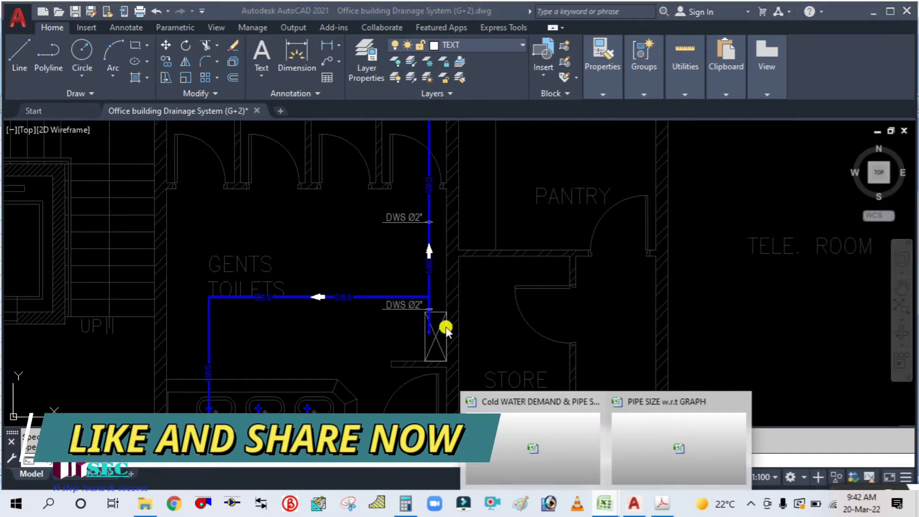
{"action": "left_click", "coordinate": [529, 447]}
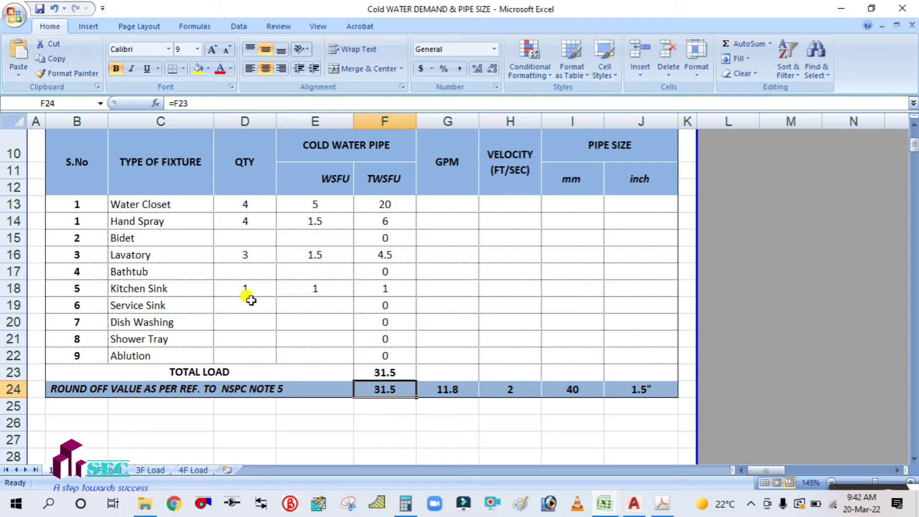
{"action": "left_click", "coordinate": [252, 257]}
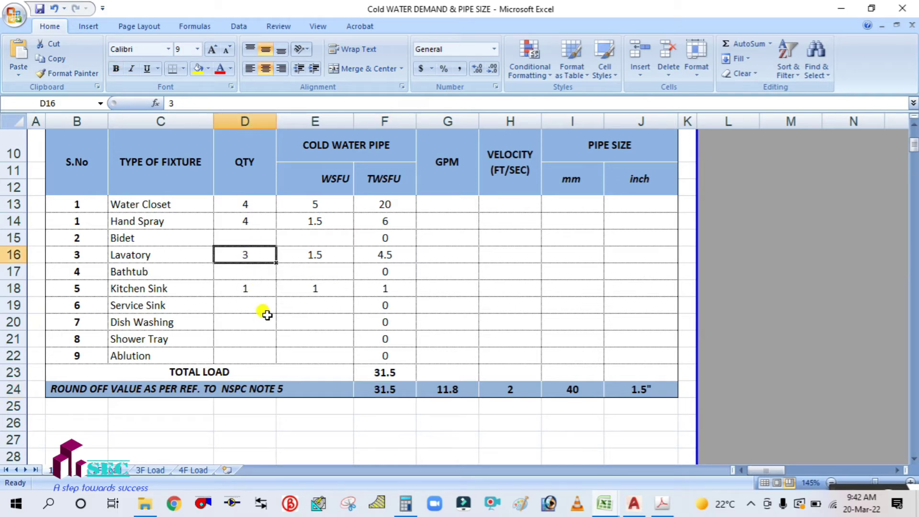
{"action": "left_click", "coordinate": [397, 391]}
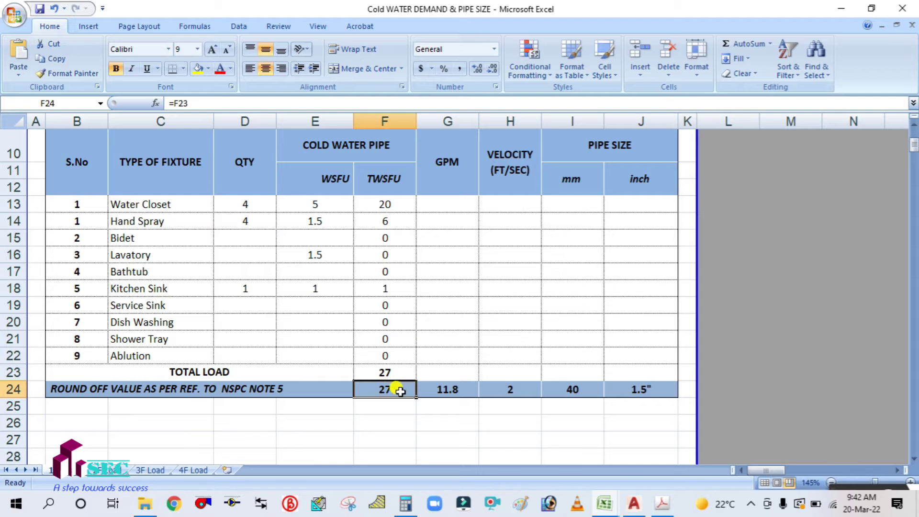
{"action": "left_click", "coordinate": [544, 269]}
Compare the 25 and 30 FU rows of the pipe size table in the PIPE SIZE w.r.t GRAPH workbook for the pipe diameter.
{"action": "mouse_move", "coordinate": [610, 502]}
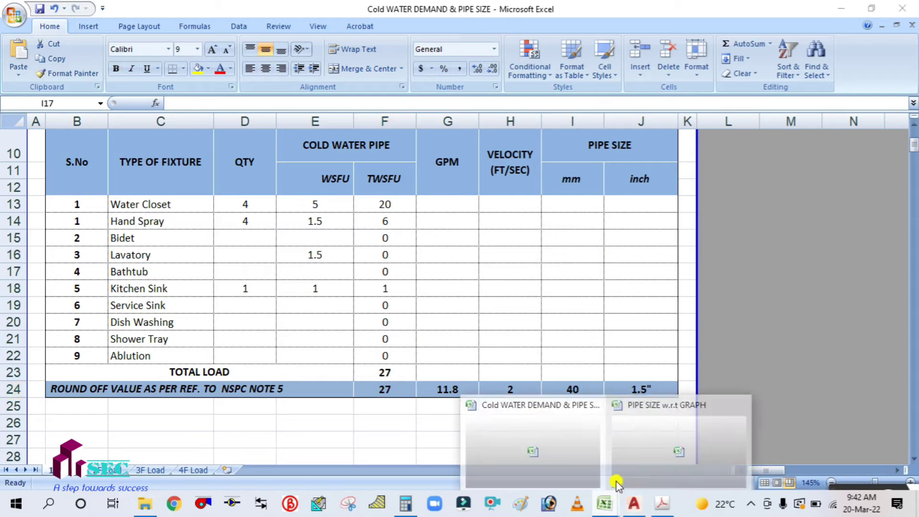
{"action": "left_click", "coordinate": [640, 420]}
{"action": "left_click", "coordinate": [57, 475]}
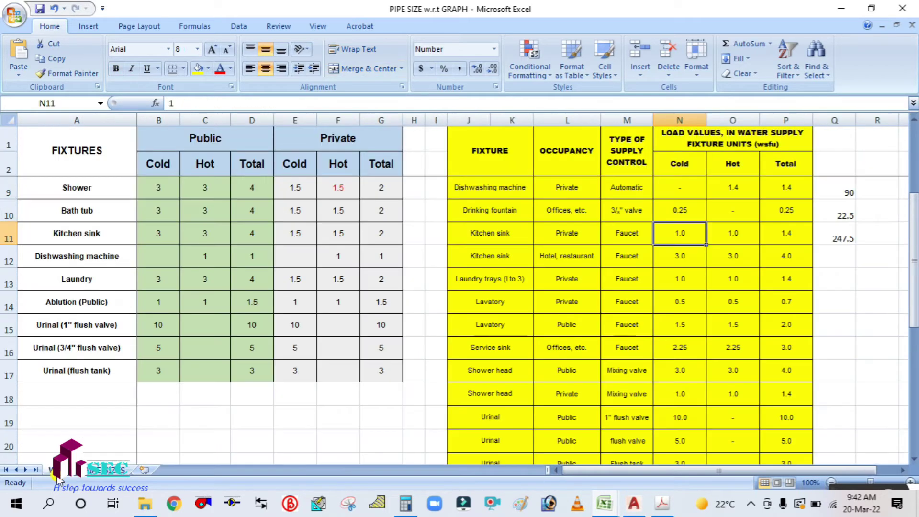
{"action": "left_click", "coordinate": [110, 472]}
{"action": "left_click", "coordinate": [62, 297]}
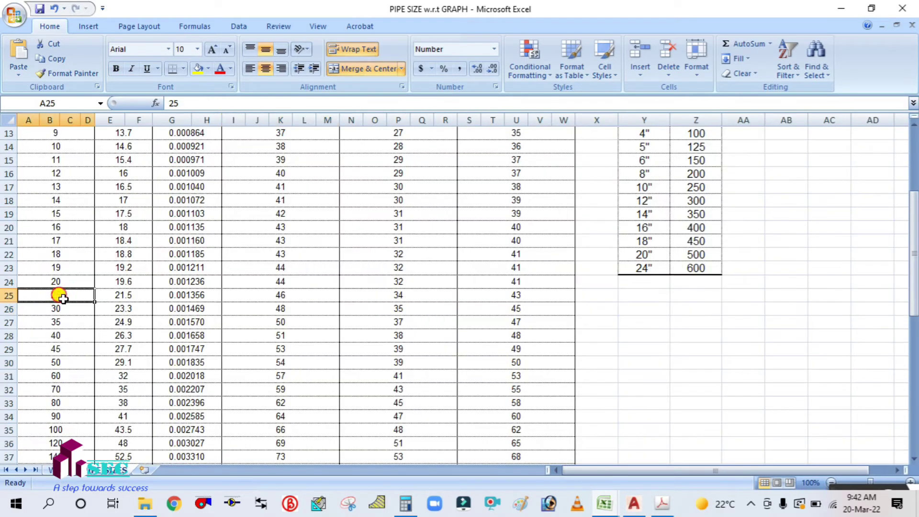
{"action": "left_click", "coordinate": [123, 308]}
{"action": "left_click", "coordinate": [75, 311]}
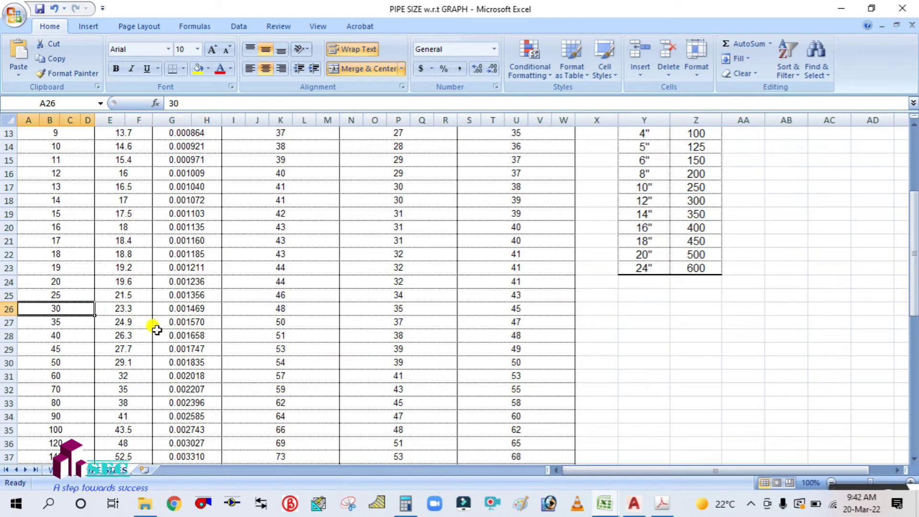
{"action": "left_click", "coordinate": [276, 307]}
Switch to AutoCAD and copy the ellipse marker of the lower "DWS Ø2"" label horizontally to the left of its leader line.
{"action": "left_click", "coordinate": [635, 504]}
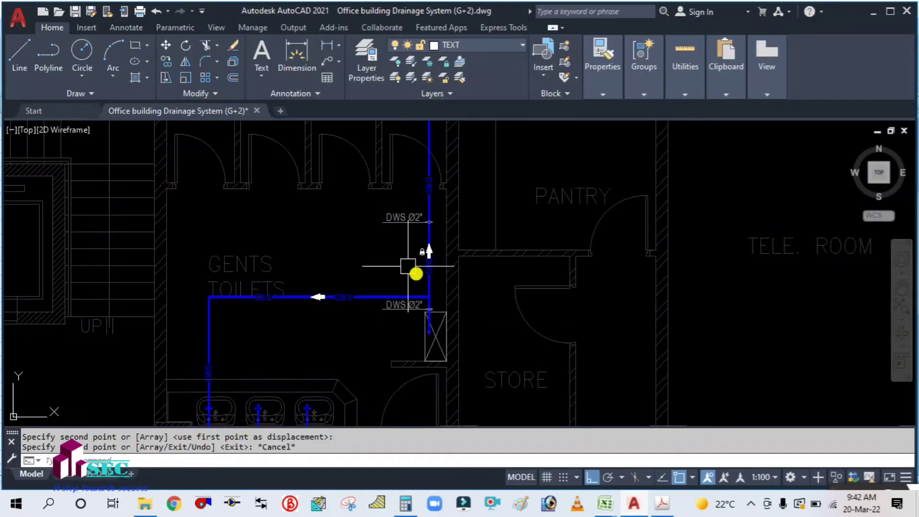
{"action": "scroll", "coordinate": [363, 273], "scroll_direction": "down", "scroll_amount": 2}
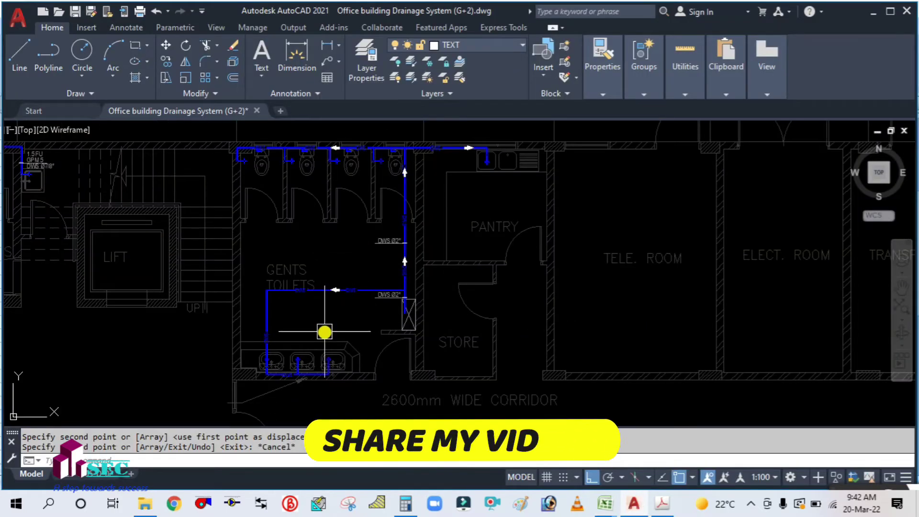
{"action": "scroll", "coordinate": [330, 315], "scroll_direction": "up", "scroll_amount": 2}
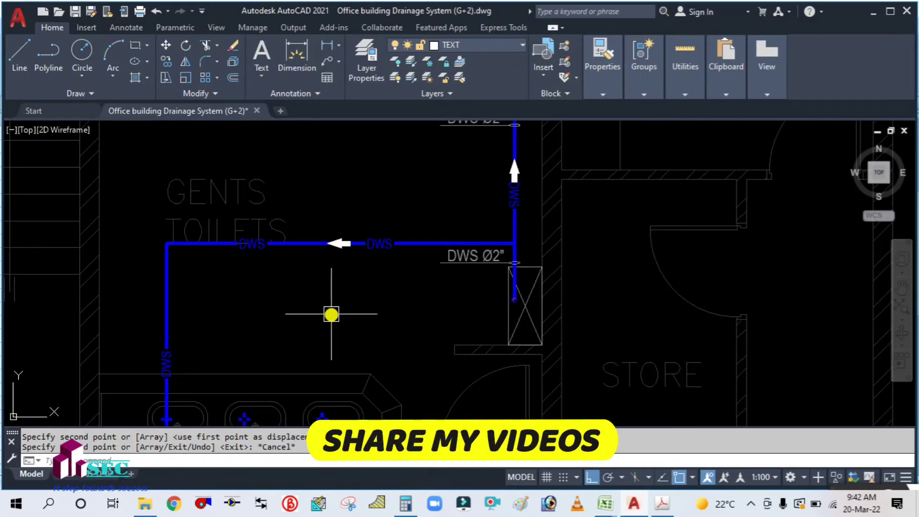
{"action": "type", "text": "co"}
{"action": "key", "text": "Return"}
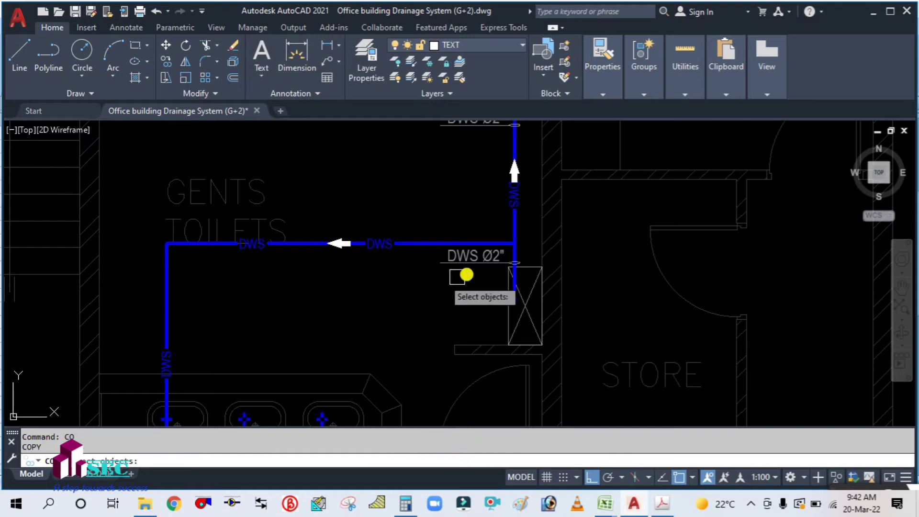
{"action": "scroll", "coordinate": [477, 270], "scroll_direction": "up", "scroll_amount": 4}
{"action": "scroll", "coordinate": [392, 328], "scroll_direction": "down", "scroll_amount": 2}
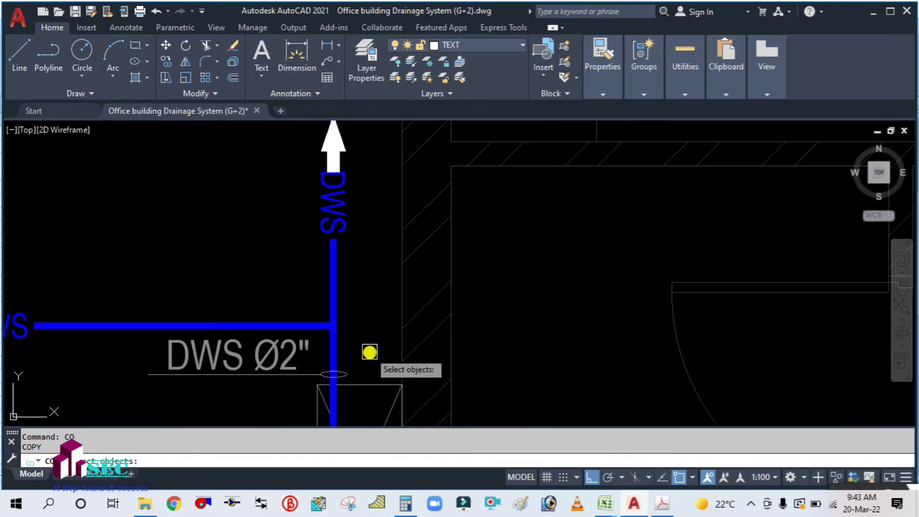
{"action": "left_click", "coordinate": [353, 370]}
{"action": "key", "text": "Return"}
{"action": "left_click", "coordinate": [357, 366]}
{"action": "scroll", "coordinate": [357, 366], "scroll_direction": "down", "scroll_amount": 2}
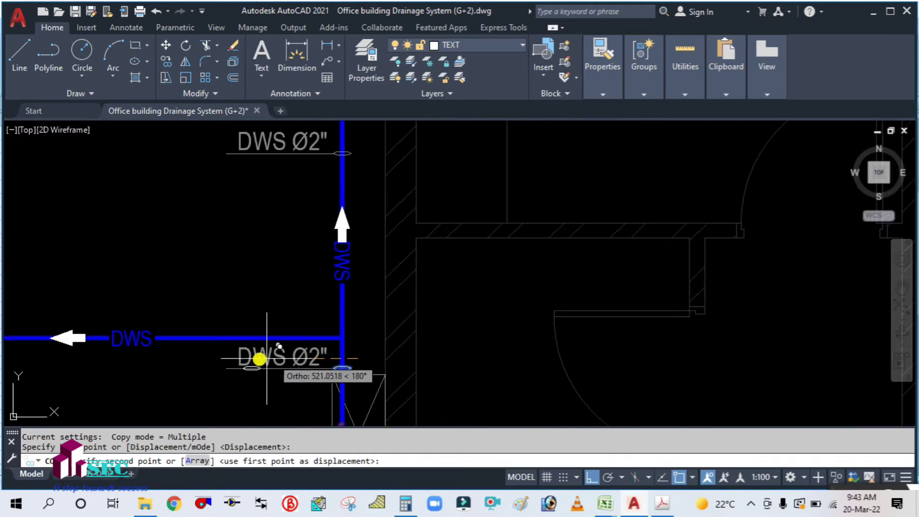
{"action": "left_click", "coordinate": [192, 365]}
{"action": "key", "text": "Escape"}
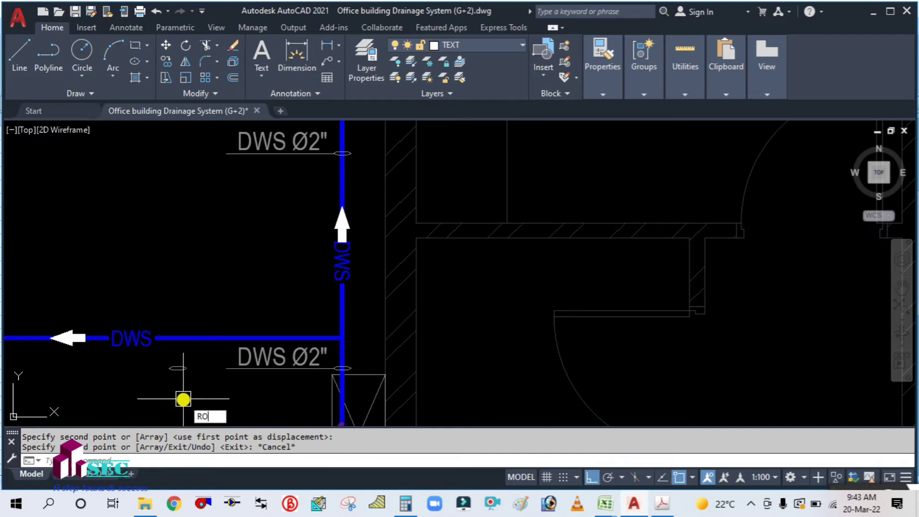
Rotate the copied ellipse marker so that it stands upright.
{"action": "type", "text": "RO"}
{"action": "key", "text": "Return"}
{"action": "scroll", "coordinate": [176, 381], "scroll_direction": "up", "scroll_amount": 2}
{"action": "left_click", "coordinate": [177, 382]}
{"action": "left_click", "coordinate": [165, 349]}
{"action": "key", "text": "Return"}
{"action": "left_click", "coordinate": [211, 388]}
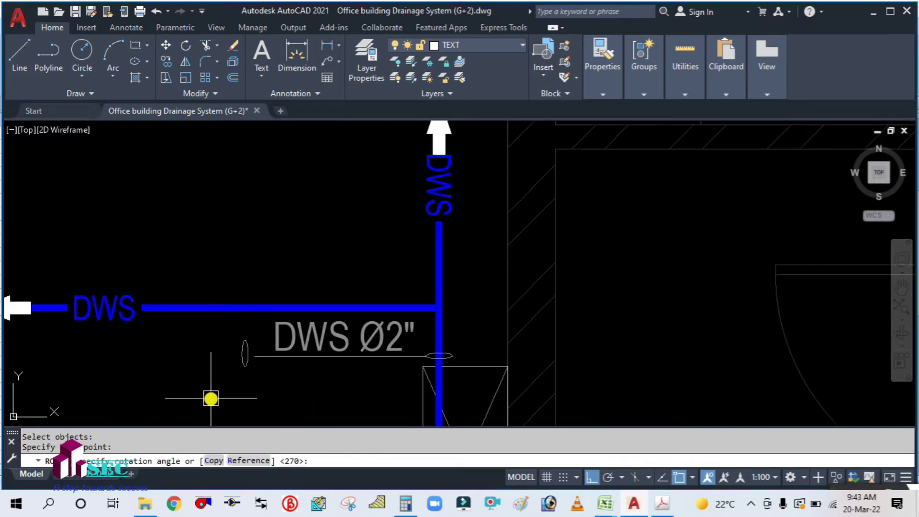
Move the upright ellipse straight up so that it encircles the horizontal DWS branch pipe.
{"action": "key", "text": "Return"}
{"action": "left_click", "coordinate": [242, 366]}
{"action": "key", "text": "Return"}
{"action": "left_click", "coordinate": [216, 388]}
{"action": "key", "text": "Escape"}
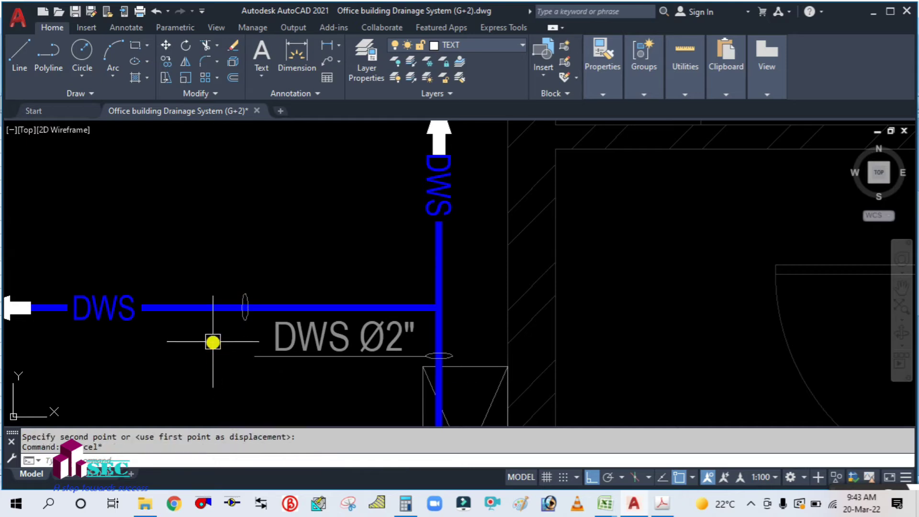
Draw a leader from the top of the branch pipe's ellipse, running vertically up and then horizontally to the right.
{"action": "key", "text": "Return"}
{"action": "scroll", "coordinate": [211, 277], "scroll_direction": "up", "scroll_amount": 3}
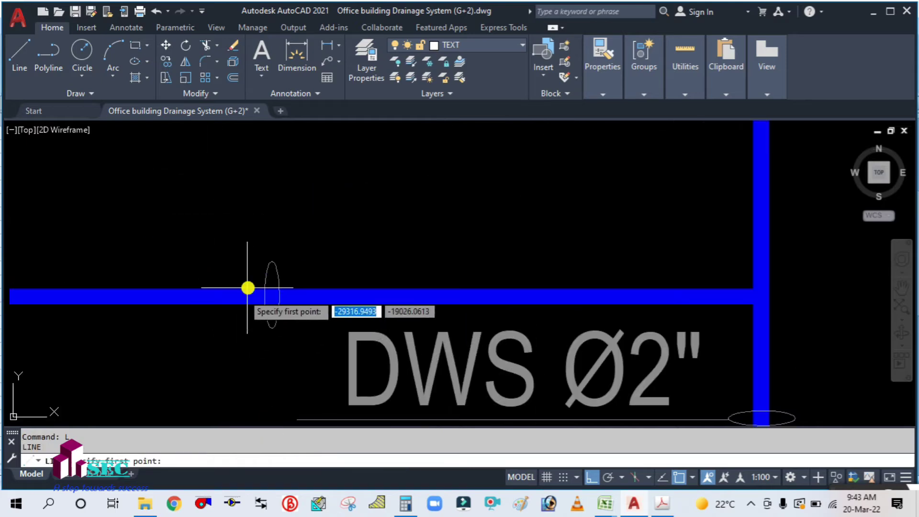
{"action": "left_click", "coordinate": [272, 260]}
{"action": "scroll", "coordinate": [273, 261], "scroll_direction": "down", "scroll_amount": 4}
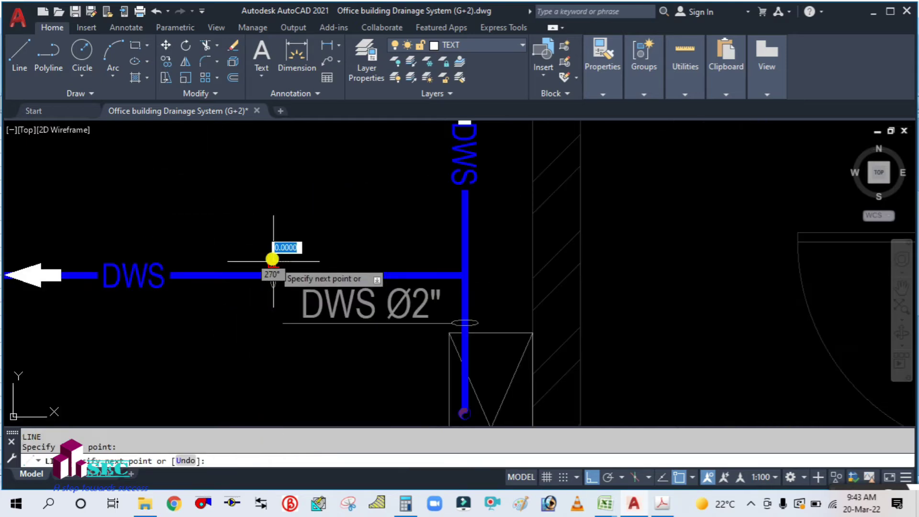
{"action": "left_click", "coordinate": [274, 205]}
{"action": "left_click", "coordinate": [359, 204]}
{"action": "key", "text": "Escape"}
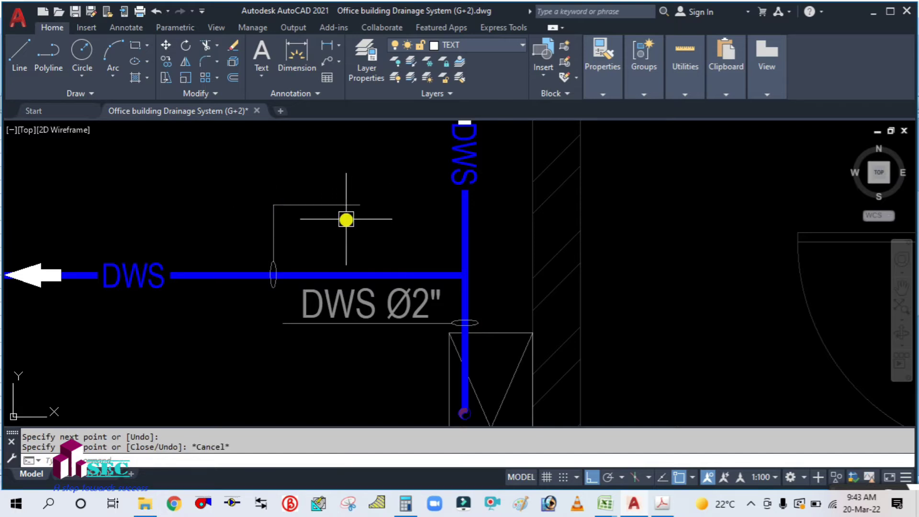
Copy the "DWS Ø2"" text straight up so that it sits above the new leader's horizontal segment.
{"action": "type", "text": "CO"}
{"action": "key", "text": "Return"}
{"action": "left_click", "coordinate": [306, 307]}
{"action": "key", "text": "Return"}
{"action": "left_click", "coordinate": [229, 349]}
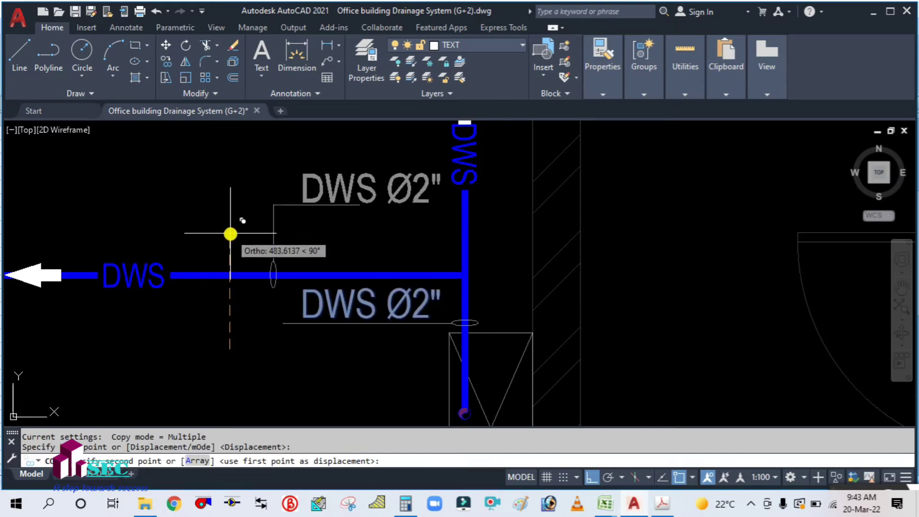
{"action": "left_click", "coordinate": [230, 236]}
{"action": "key", "text": "Escape"}
Move the copied "DWS Ø2"" text about 104 units left to line up with the leader's corner.
{"action": "type", "text": "m"}
{"action": "key", "text": "Return"}
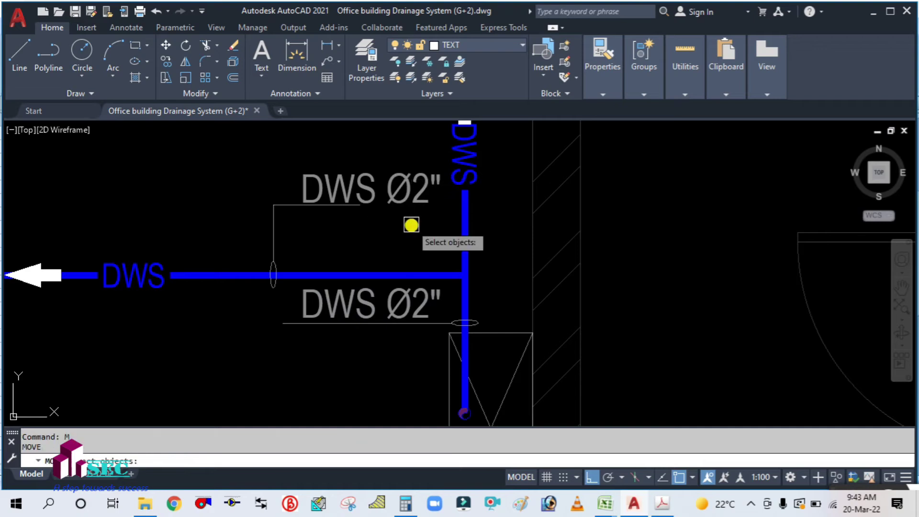
{"action": "left_click", "coordinate": [427, 199]}
{"action": "key", "text": "Return"}
{"action": "left_click", "coordinate": [410, 237]}
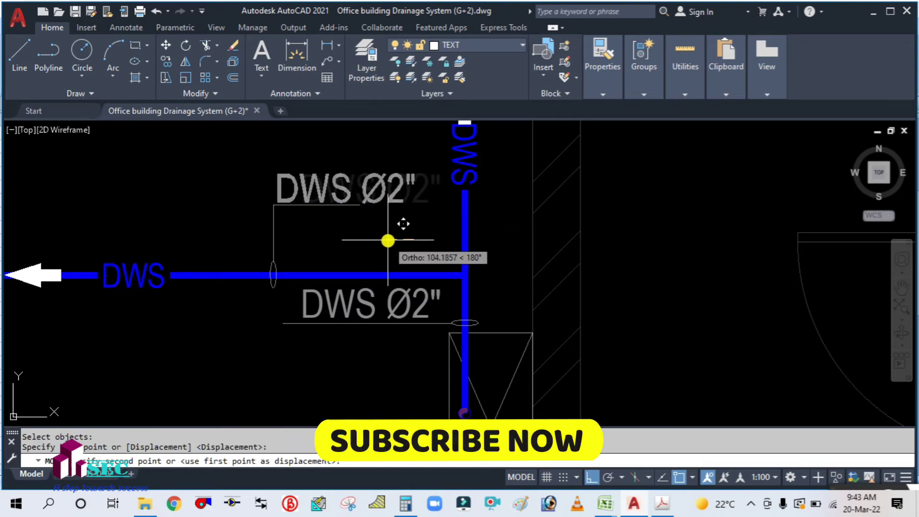
{"action": "left_click", "coordinate": [388, 240]}
Stretch the right end of the leader's horizontal segment to underline the whole "DWS Ø2"" text.
{"action": "scroll", "coordinate": [357, 234], "scroll_direction": "up", "scroll_amount": 4}
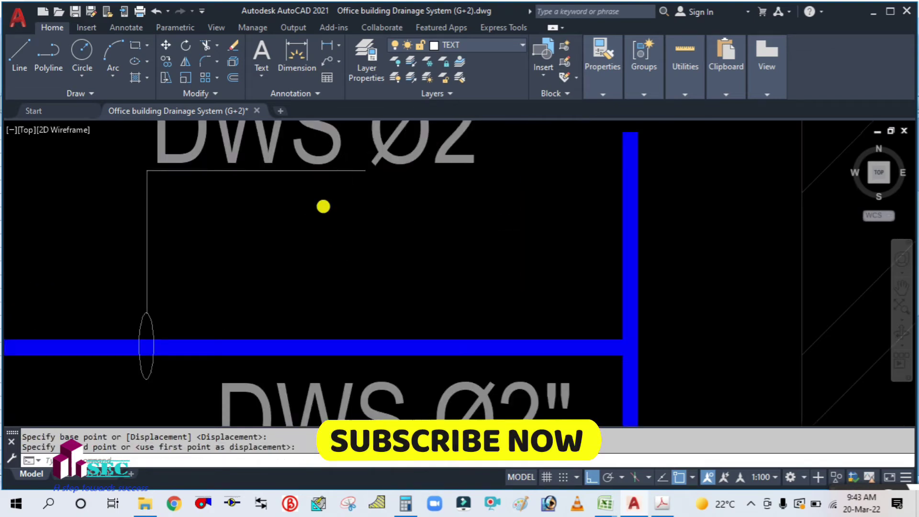
{"action": "scroll", "coordinate": [323, 206], "scroll_direction": "down", "scroll_amount": 3}
{"action": "left_click", "coordinate": [335, 190]}
{"action": "left_click", "coordinate": [346, 189]}
{"action": "scroll", "coordinate": [343, 191], "scroll_direction": "up", "scroll_amount": 3}
{"action": "left_click", "coordinate": [346, 185]}
{"action": "scroll", "coordinate": [367, 185], "scroll_direction": "down", "scroll_amount": 3}
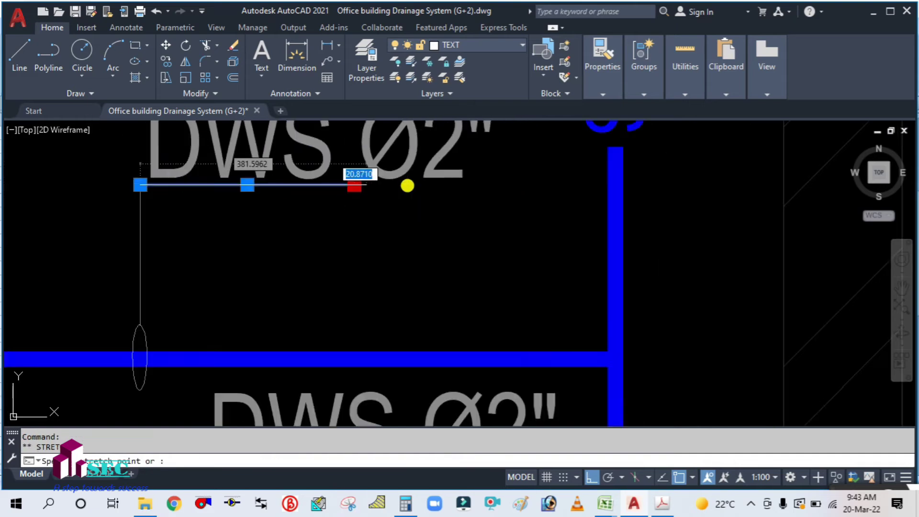
{"action": "left_click", "coordinate": [516, 184]}
{"action": "key", "text": "Escape"}
{"action": "scroll", "coordinate": [373, 241], "scroll_direction": "down", "scroll_amount": 3}
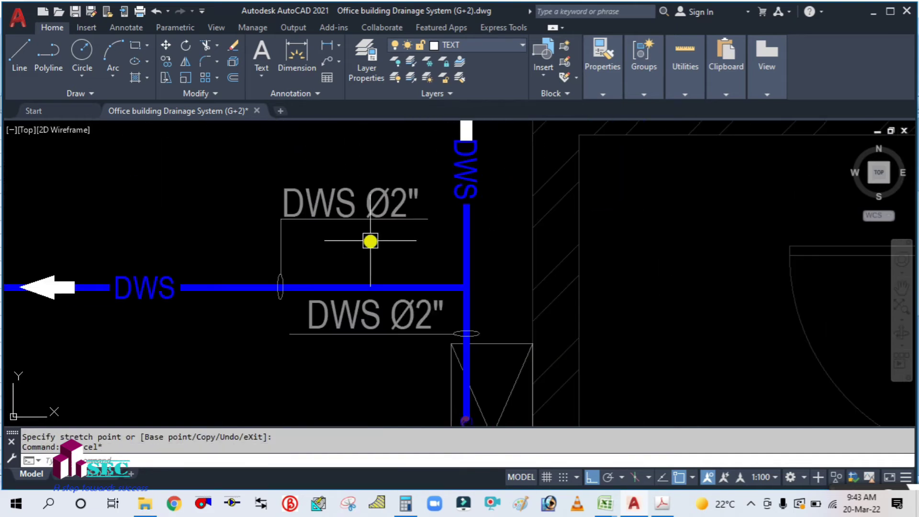
Check the lavatories in the plan, look up the public lavatory's cold-water load in PIPE SIZE w.r.t GRAPH, and reopen the pipe size table.
{"action": "scroll", "coordinate": [371, 236], "scroll_direction": "down", "scroll_amount": 3}
{"action": "scroll", "coordinate": [270, 359], "scroll_direction": "down", "scroll_amount": 1}
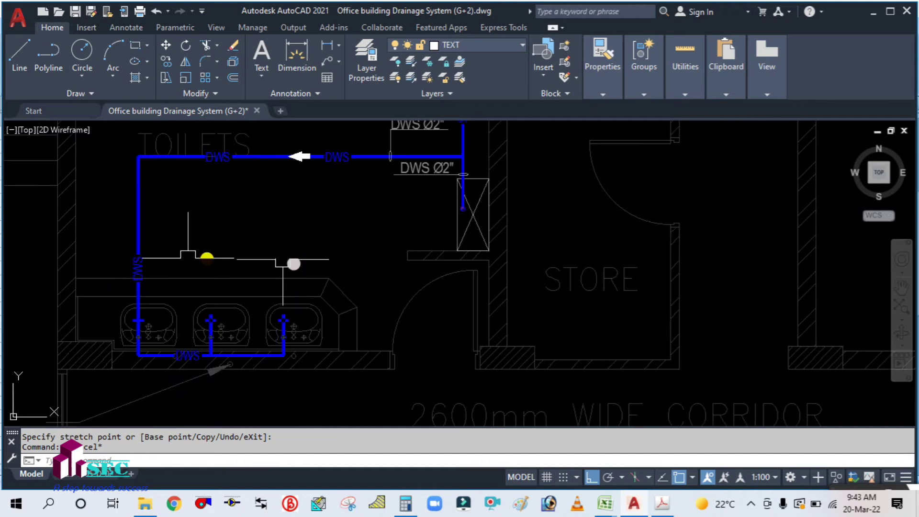
{"action": "scroll", "coordinate": [360, 262], "scroll_direction": "up", "scroll_amount": 1}
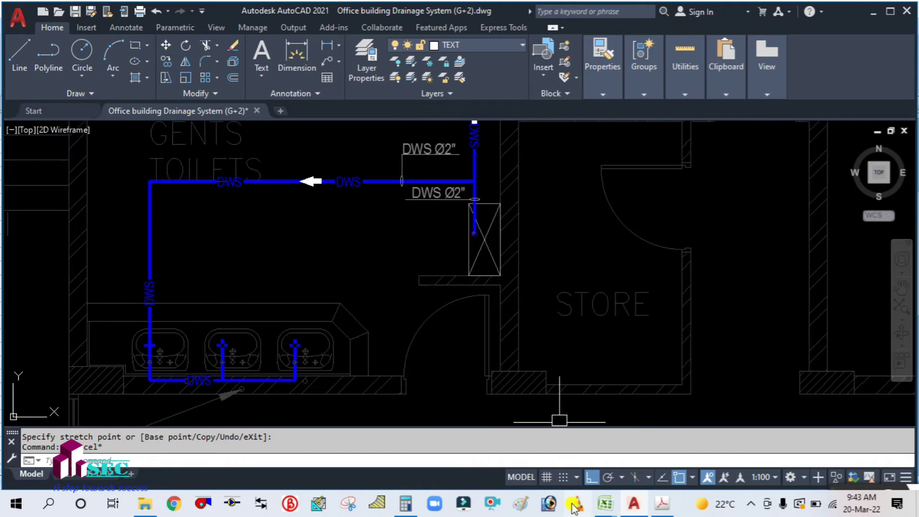
{"action": "left_click", "coordinate": [605, 504]}
{"action": "left_click", "coordinate": [554, 455]}
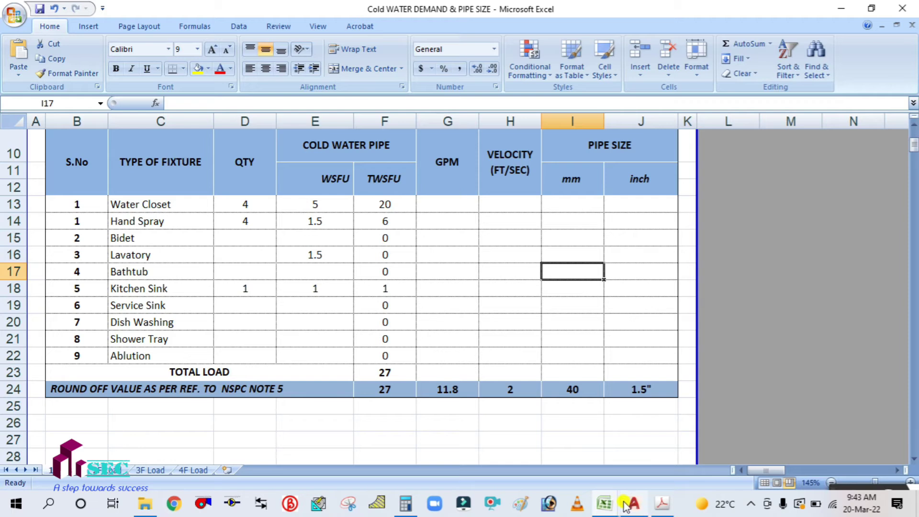
{"action": "mouse_move", "coordinate": [605, 503]}
{"action": "left_click", "coordinate": [653, 463]}
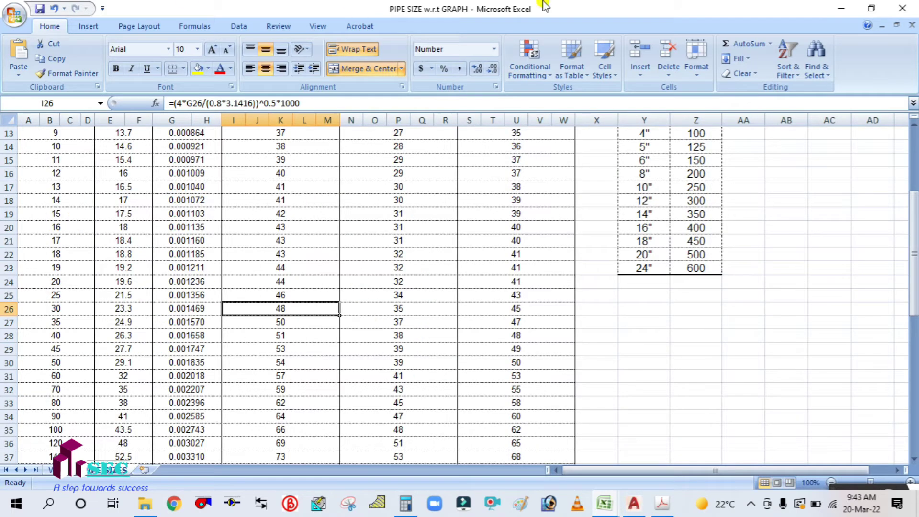
{"action": "left_click", "coordinate": [68, 472]}
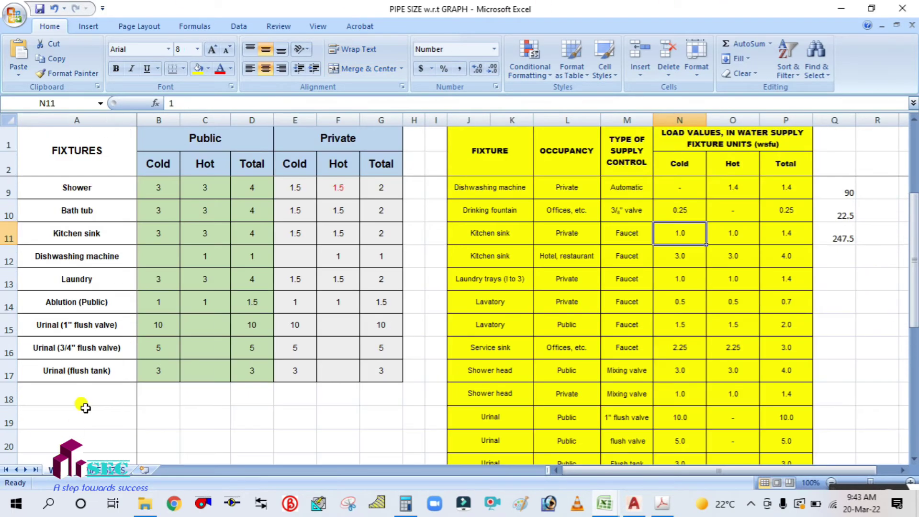
{"action": "left_click", "coordinate": [505, 255]}
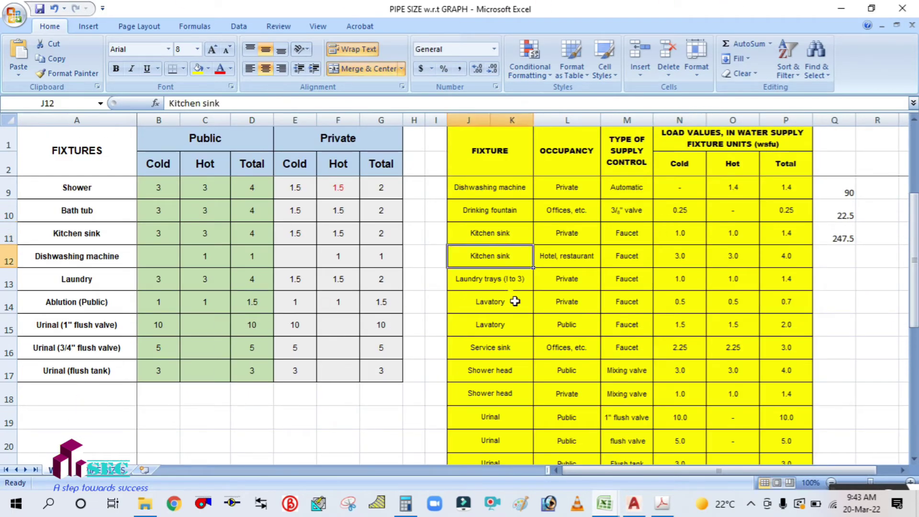
{"action": "left_click", "coordinate": [511, 324]}
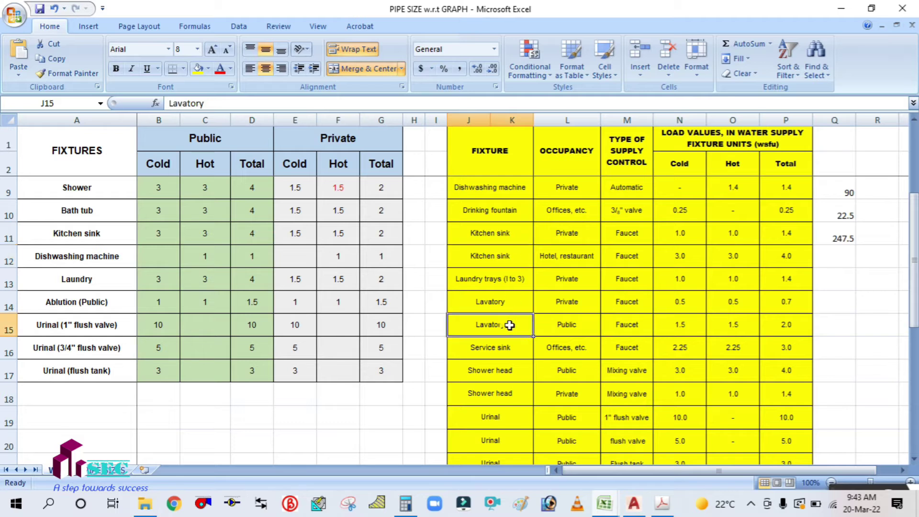
{"action": "left_click", "coordinate": [680, 321]}
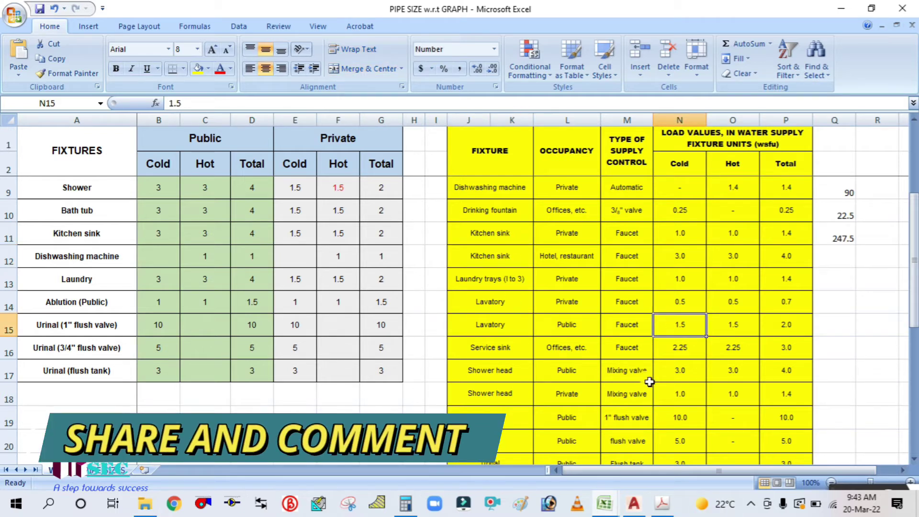
{"action": "left_click", "coordinate": [110, 471]}
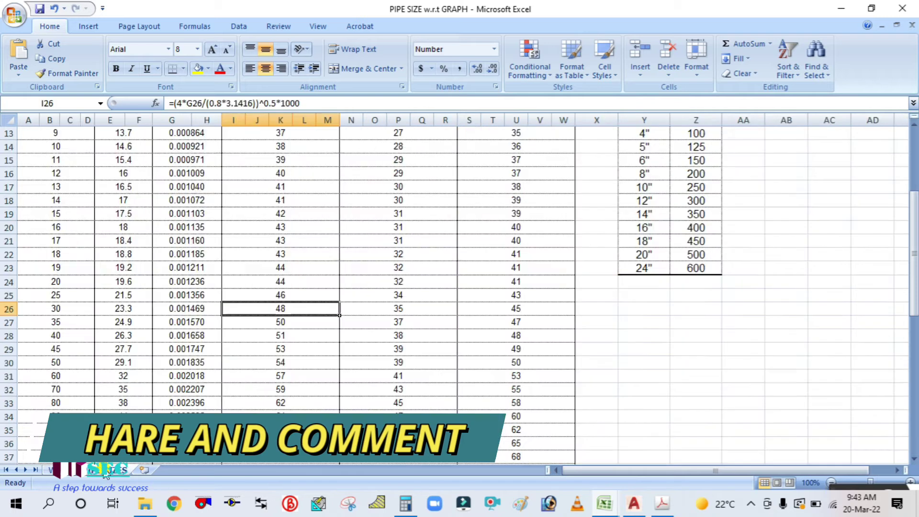
Look up the flow rate and CWS pipe diameter for 5 fixture units in the pipe size table, and return to the AutoCAD drawing.
{"action": "scroll", "coordinate": [75, 249], "scroll_direction": "up", "scroll_amount": 3}
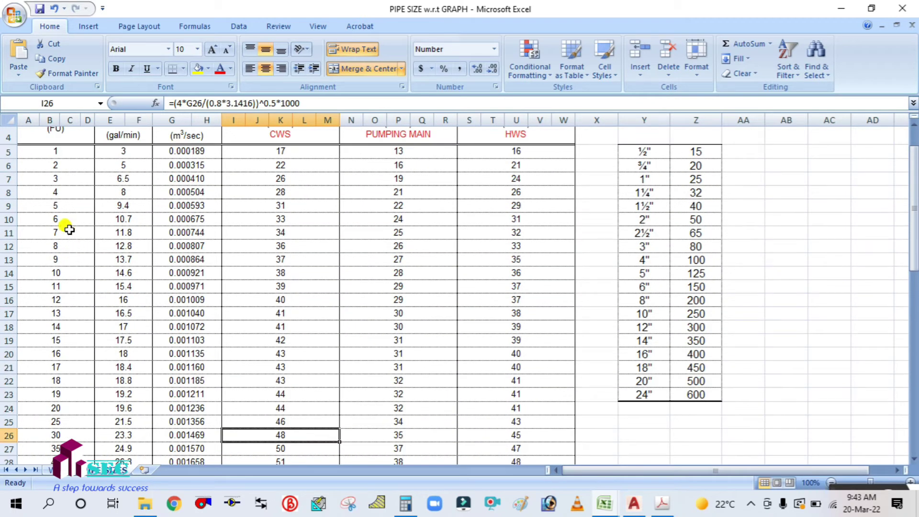
{"action": "left_click", "coordinate": [58, 206]}
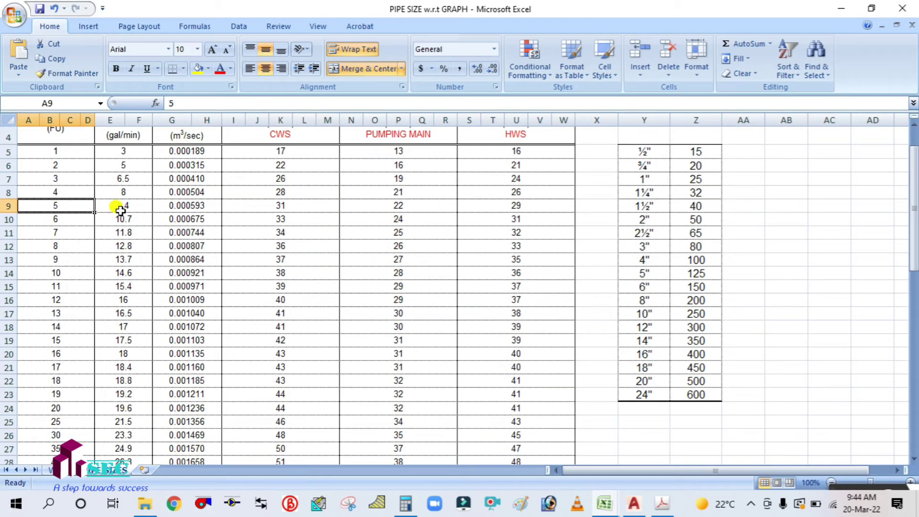
{"action": "left_click", "coordinate": [134, 204]}
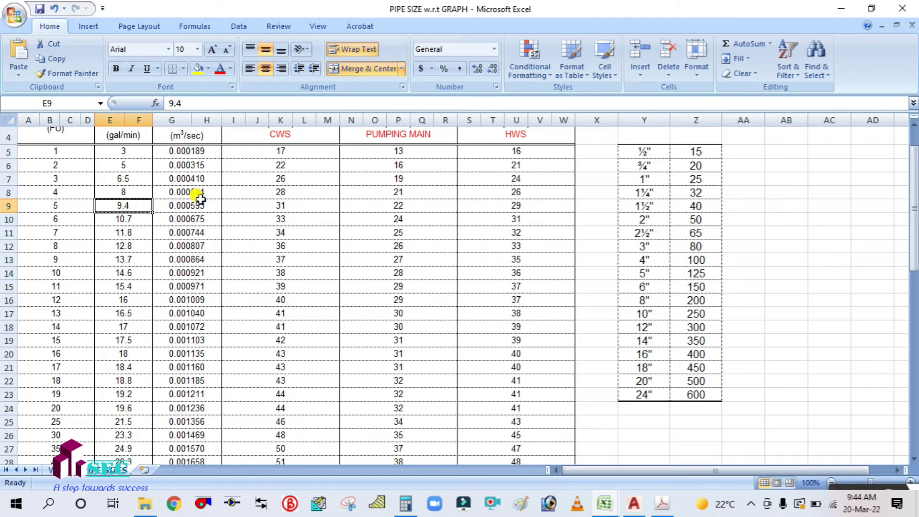
{"action": "left_click", "coordinate": [284, 203]}
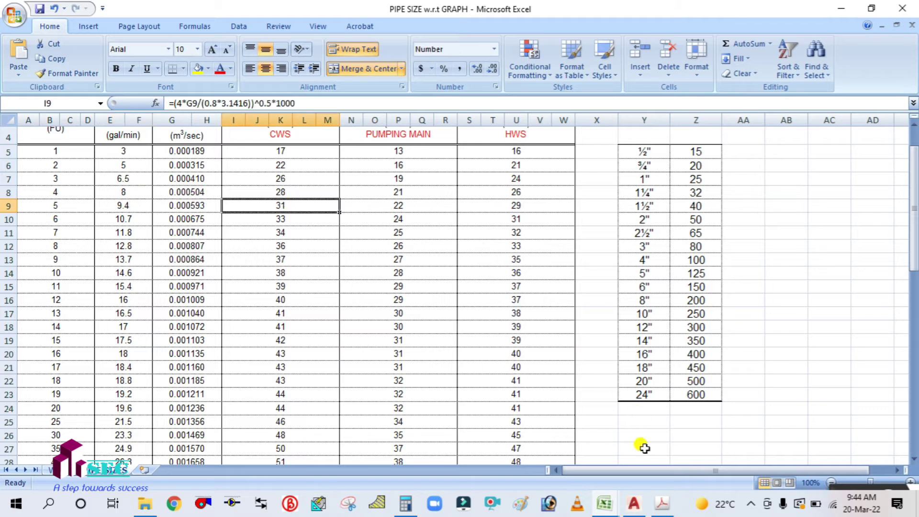
{"action": "left_click", "coordinate": [632, 503]}
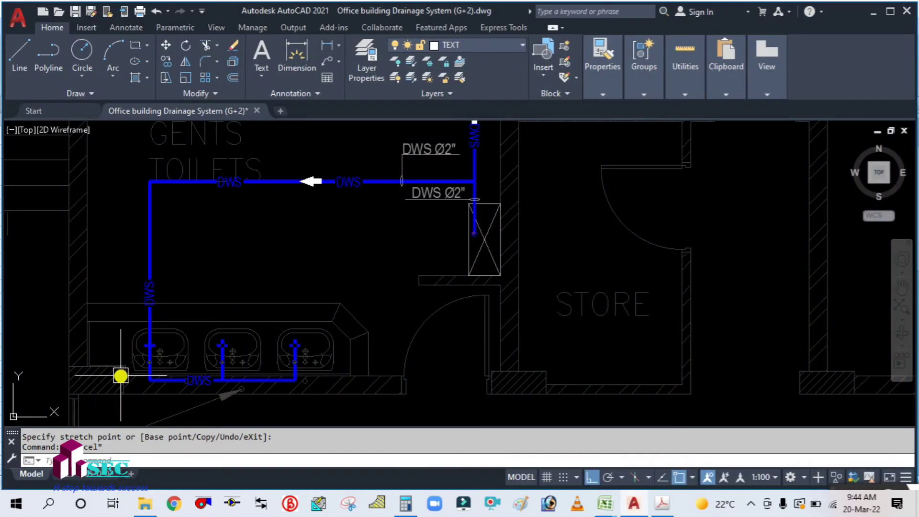
{"action": "scroll", "coordinate": [484, 181], "scroll_direction": "up", "scroll_amount": 4}
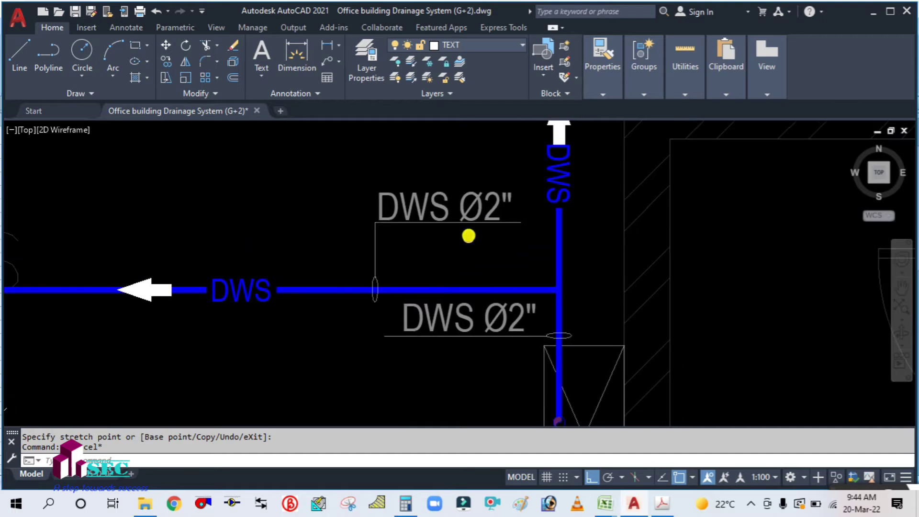
{"action": "left_click", "coordinate": [489, 188]}
{"action": "double_click", "coordinate": [498, 202]}
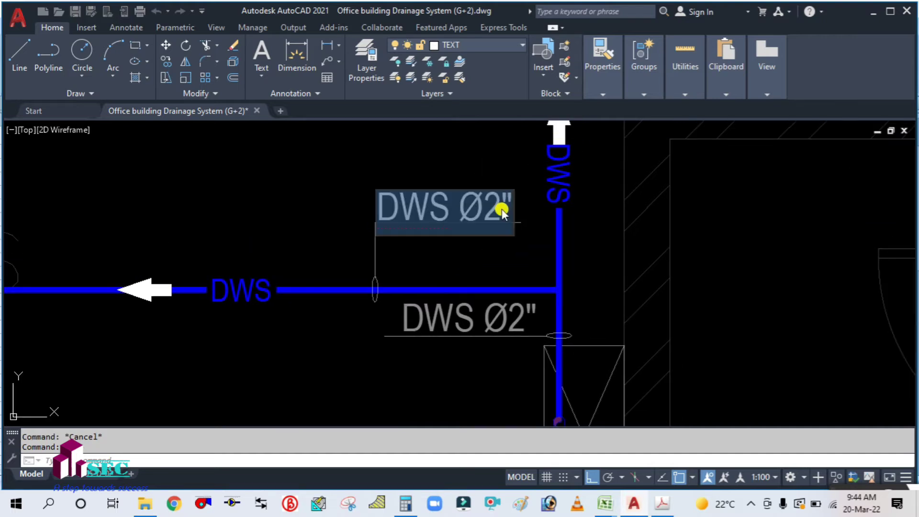
{"action": "left_click", "coordinate": [497, 204]}
{"action": "key", "text": "BackSpace"}
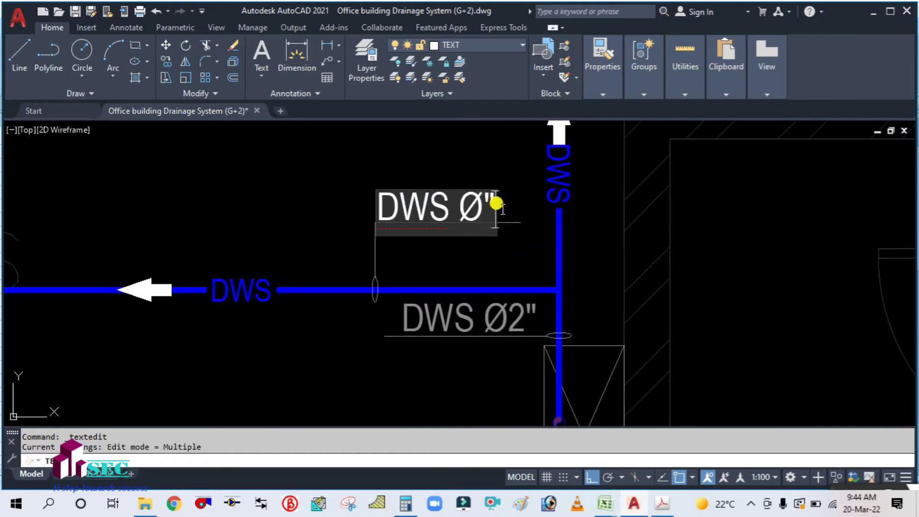
{"action": "type", "text": "30"}
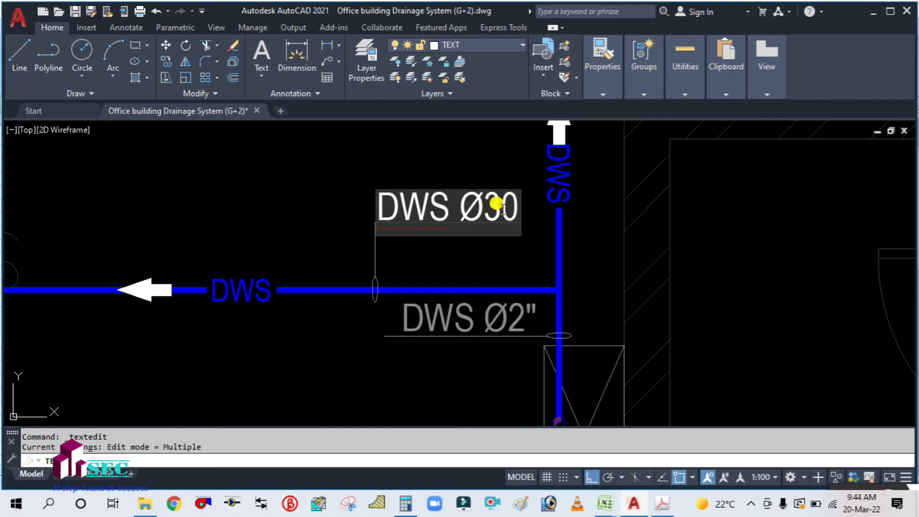
{"action": "type", "text": "M"}
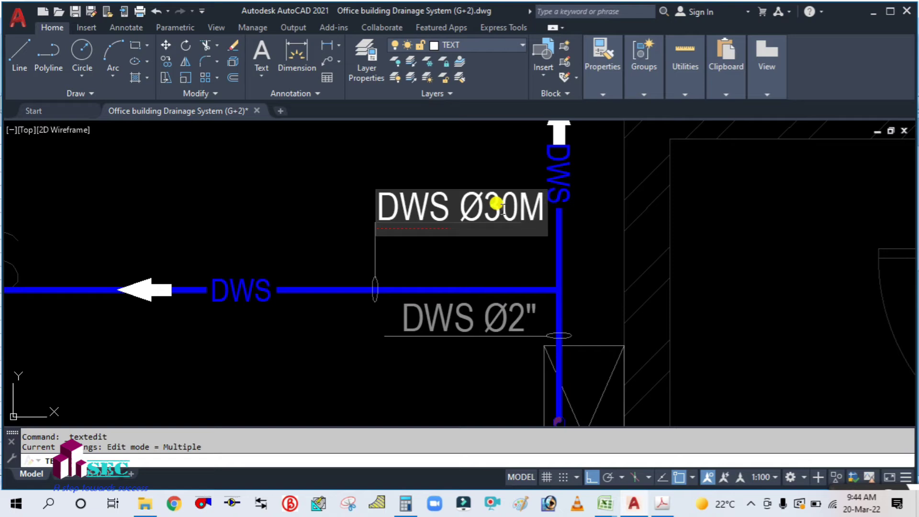
{"action": "key", "text": "BackSpace"}
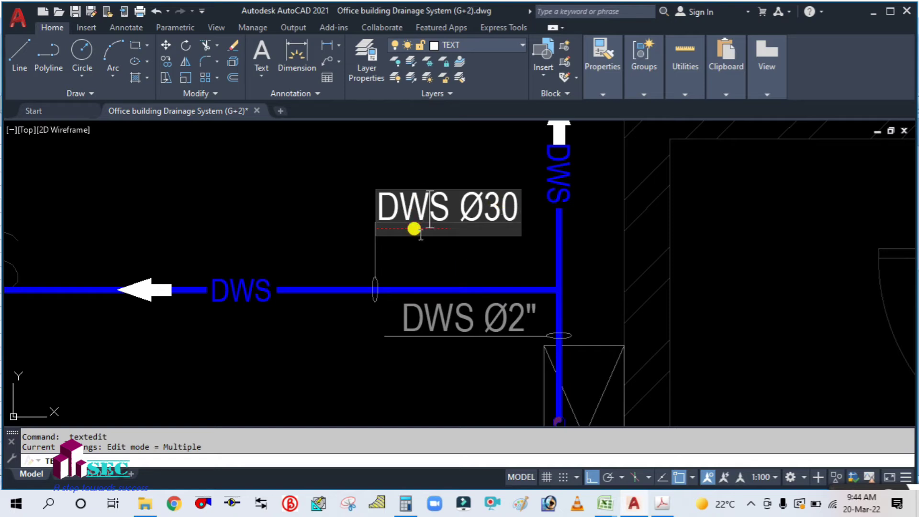
{"action": "key", "text": "Escape"}
{"action": "key", "text": "Escape"}
Change the text above the lavatory branch pipe's leader to "DWS Ø30MM".
{"action": "left_click", "coordinate": [495, 204]}
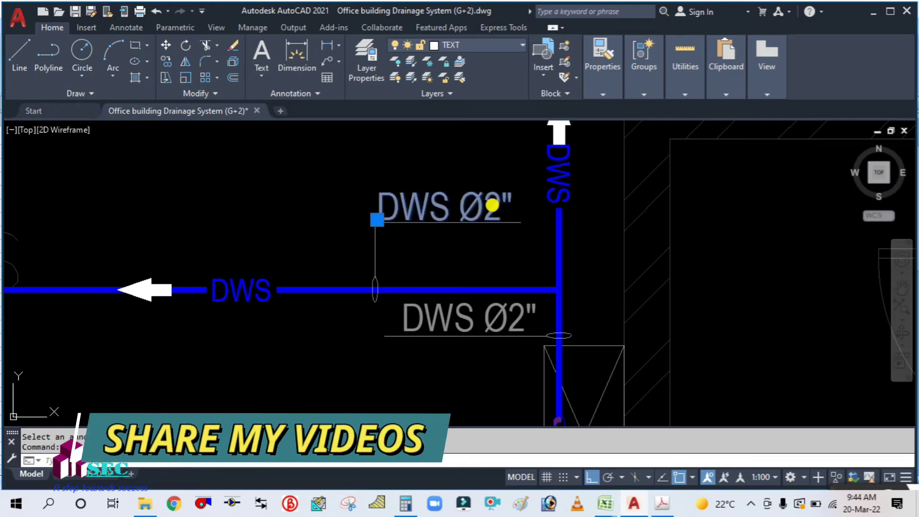
{"action": "double_click", "coordinate": [491, 204]}
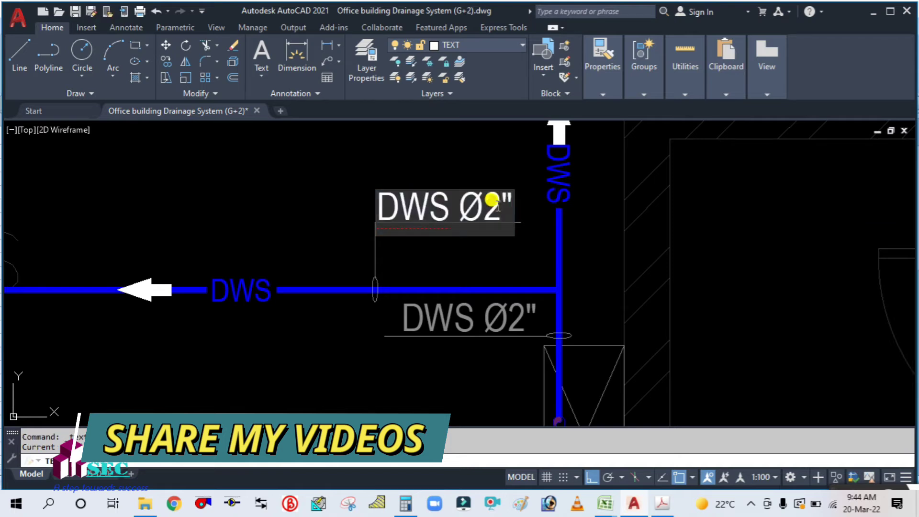
{"action": "key", "text": "BackSpace"}
{"action": "key", "text": "BackSpace"}
{"action": "type", "text": "30"}
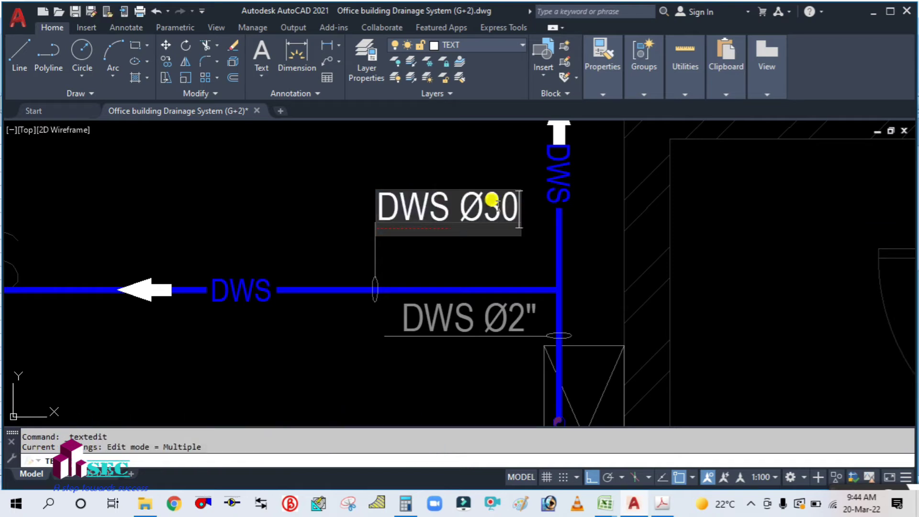
{"action": "type", "text": "MM"}
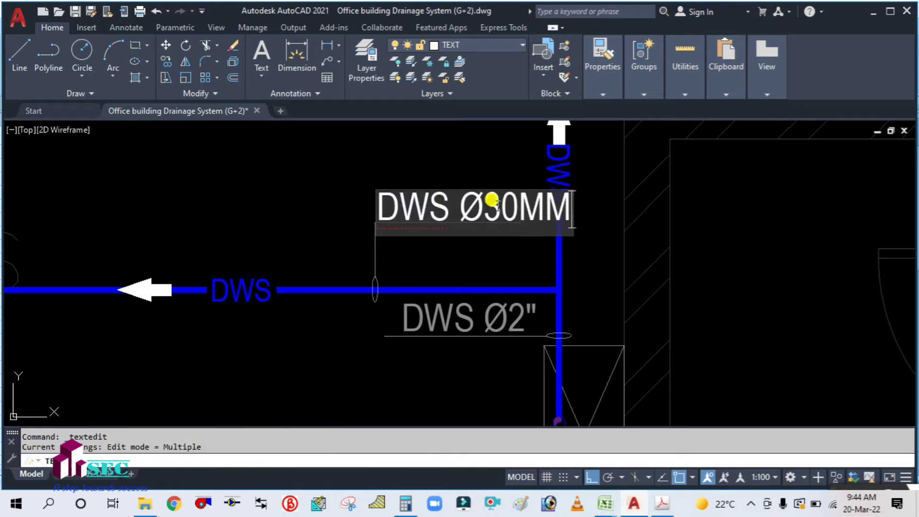
{"action": "left_click", "coordinate": [275, 230]}
{"action": "key", "text": "Escape"}
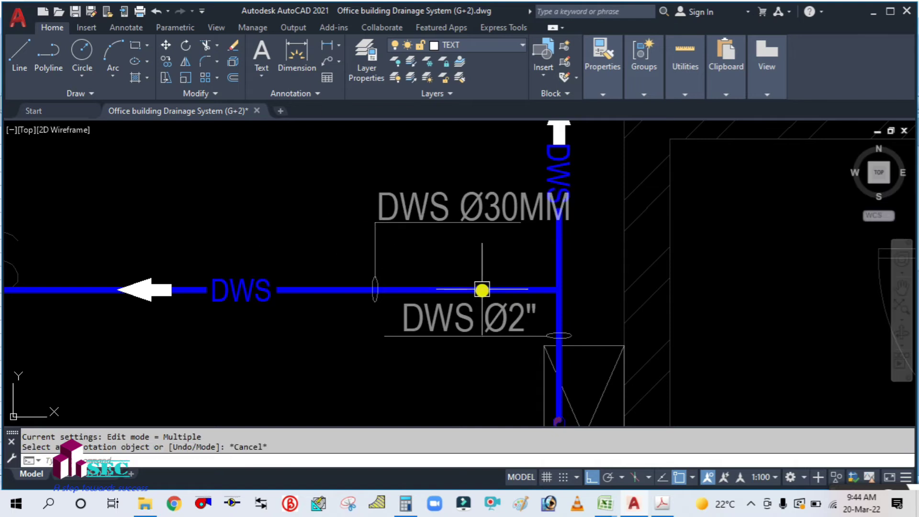
Change the main supply pipe's label text beside the shaft to "DWS Ø50MM".
{"action": "left_click_drag", "start_coordinate": [480, 289], "coordinate": [248, 306]}
{"action": "scroll", "coordinate": [280, 365], "scroll_direction": "up", "scroll_amount": 2}
{"action": "left_click", "coordinate": [291, 332]}
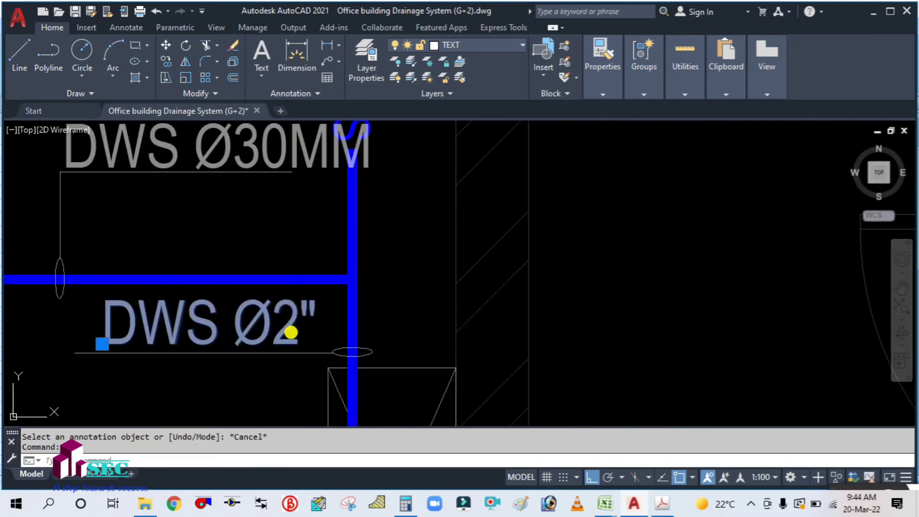
{"action": "double_click", "coordinate": [300, 328]}
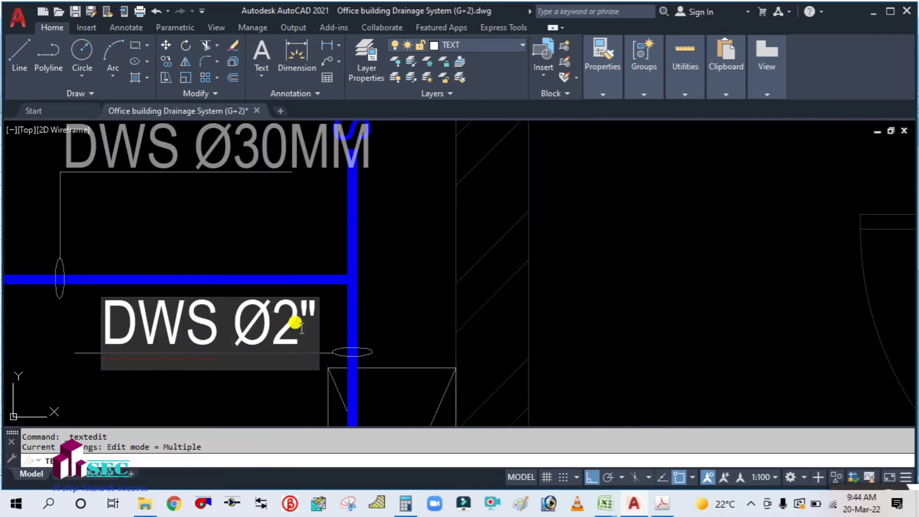
{"action": "key", "text": "BackSpace"}
{"action": "key", "text": "BackSpace"}
{"action": "type", "text": "500"}
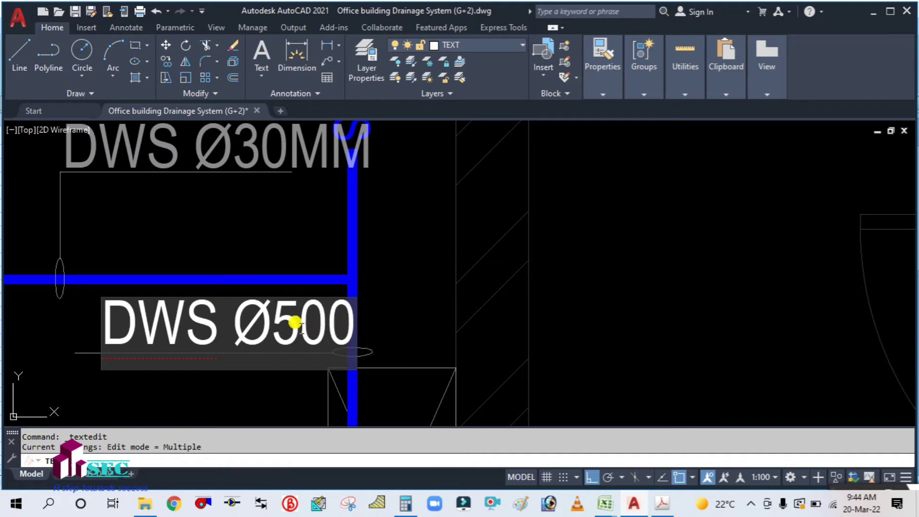
{"action": "key", "text": "BackSpace"}
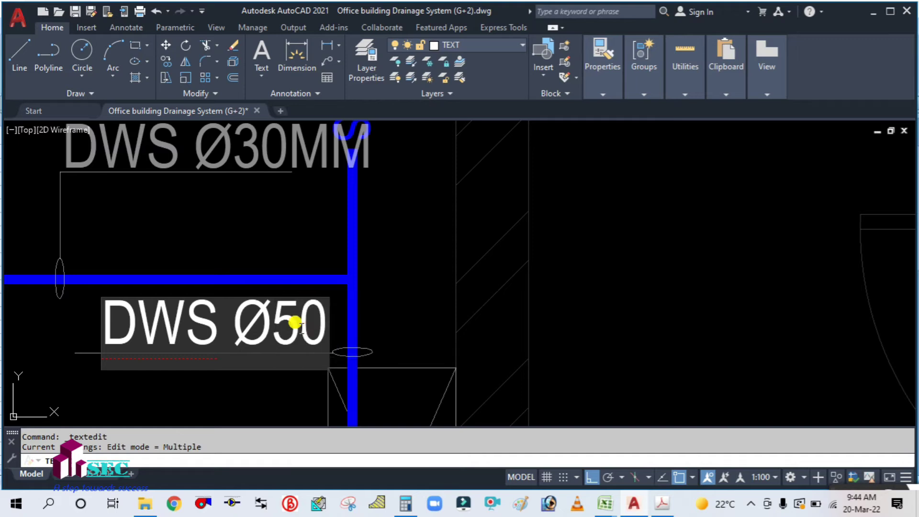
{"action": "type", "text": "MM"}
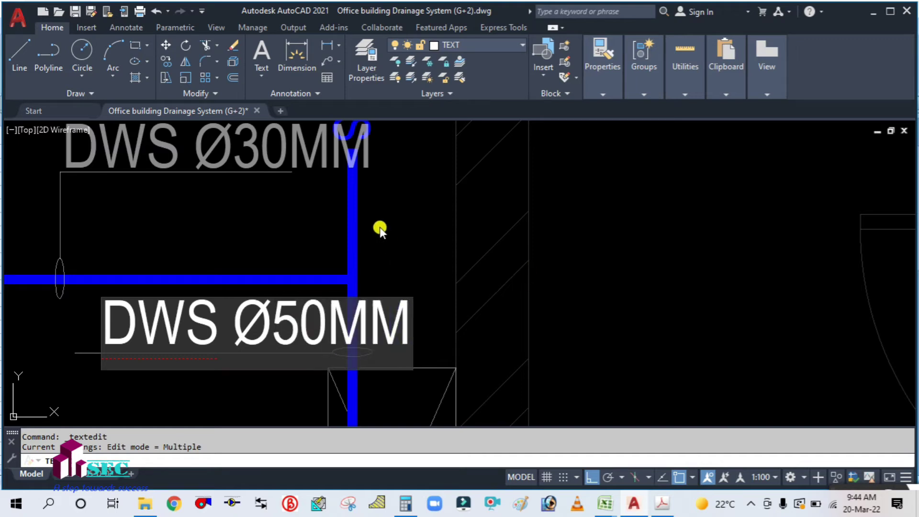
{"action": "left_click", "coordinate": [246, 226]}
{"action": "key", "text": "Escape"}
Move the "DWS Ø50MM" text to the left so that it clears the vertical supply pipe.
{"action": "scroll", "coordinate": [370, 275], "scroll_direction": "down", "scroll_amount": 3}
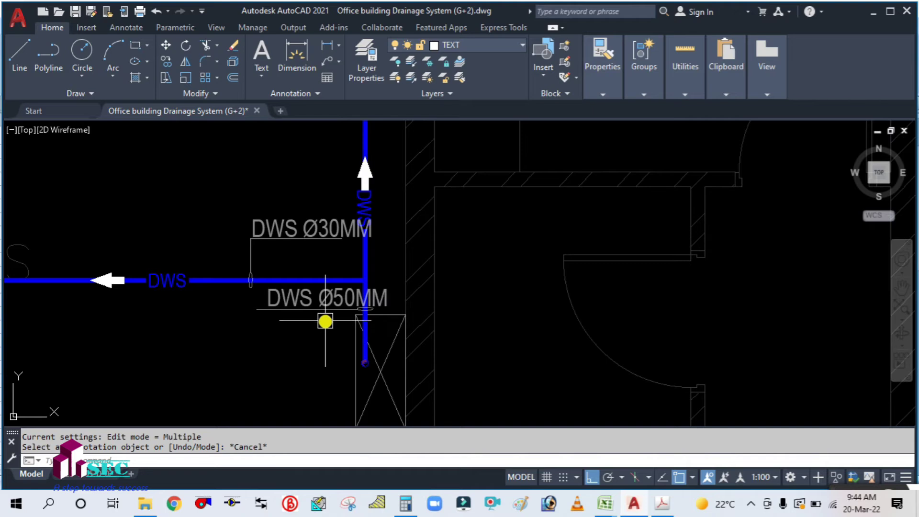
{"action": "key", "text": "Return"}
{"action": "scroll", "coordinate": [324, 322], "scroll_direction": "up", "scroll_amount": 2}
{"action": "left_click", "coordinate": [307, 286]}
{"action": "key", "text": "Return"}
{"action": "left_click", "coordinate": [310, 354]}
{"action": "left_click", "coordinate": [246, 363]}
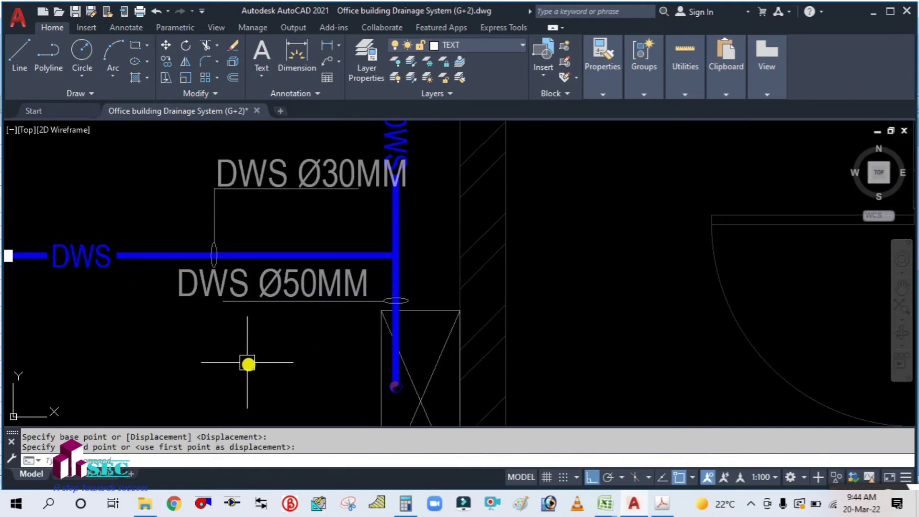
Move the "DWS Ø30MM" text with its leader and ellipse left along the branch pipe, clear of the vertical pipe.
{"action": "scroll", "coordinate": [256, 367], "scroll_direction": "down", "scroll_amount": 2}
{"action": "scroll", "coordinate": [292, 275], "scroll_direction": "up", "scroll_amount": 2}
{"action": "key", "text": "Return"}
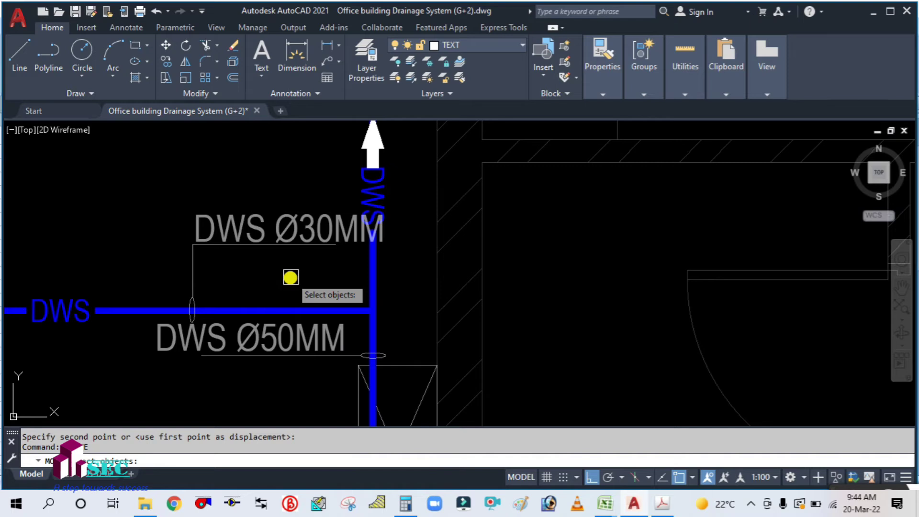
{"action": "left_click", "coordinate": [268, 296]}
{"action": "left_click", "coordinate": [160, 209]}
{"action": "scroll", "coordinate": [196, 301], "scroll_direction": "up", "scroll_amount": 3}
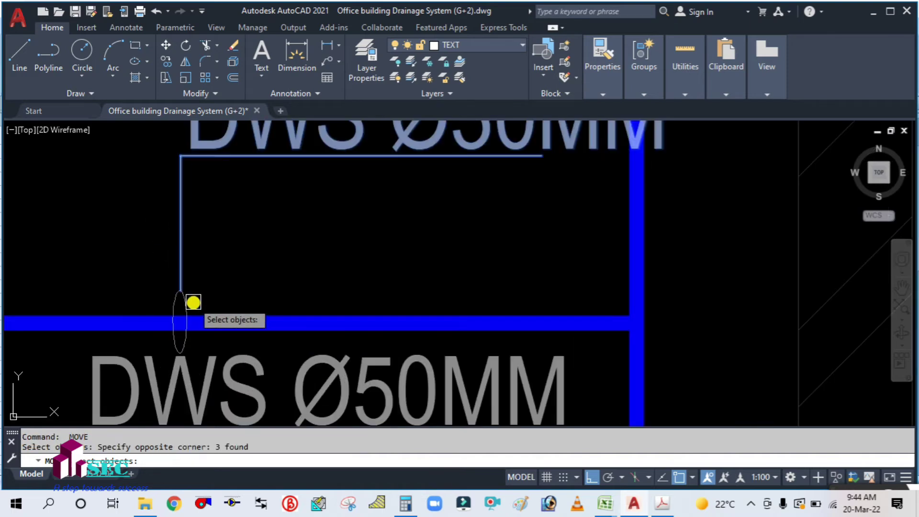
{"action": "left_click", "coordinate": [187, 300]}
{"action": "scroll", "coordinate": [261, 273], "scroll_direction": "down", "scroll_amount": 4}
{"action": "key", "text": "Return"}
{"action": "left_click", "coordinate": [308, 198]}
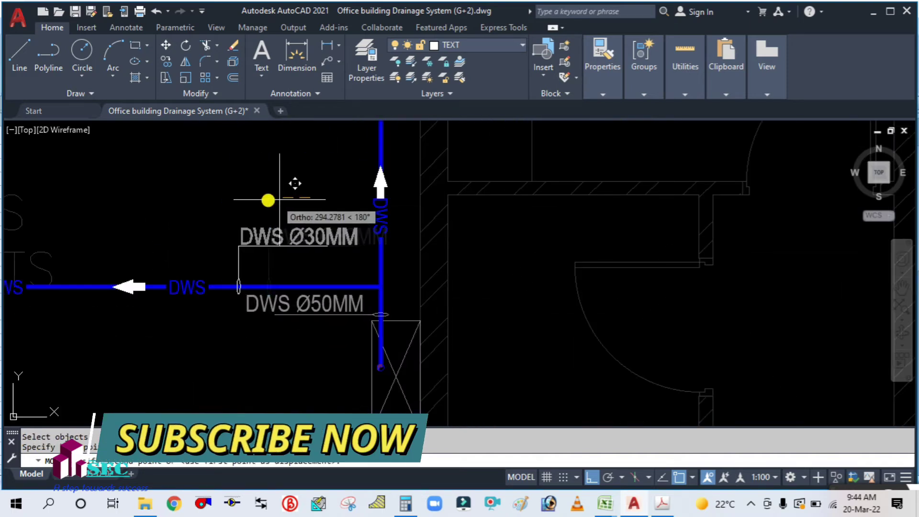
{"action": "left_click", "coordinate": [275, 199]}
Copy the "DWS Ø30MM" text with its leader and ellipse, ortho off, onto the horizontal supply pipe leading to the pantry sink.
{"action": "scroll", "coordinate": [343, 267], "scroll_direction": "down", "scroll_amount": 6}
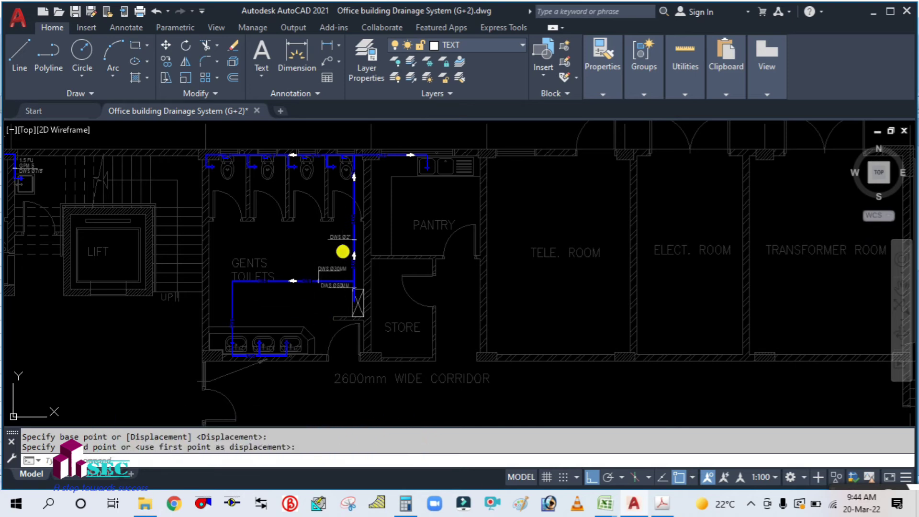
{"action": "scroll", "coordinate": [361, 242], "scroll_direction": "up", "scroll_amount": 5}
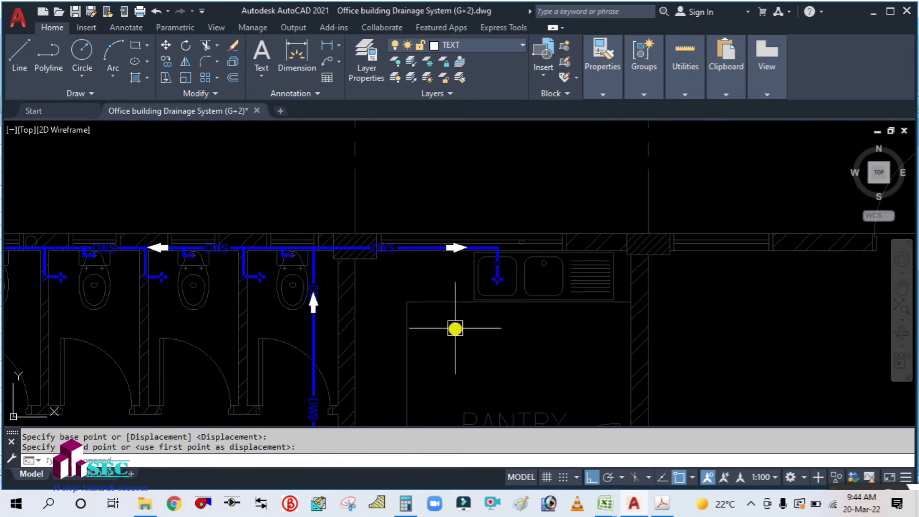
{"action": "key", "text": "Return"}
{"action": "scroll", "coordinate": [419, 335], "scroll_direction": "down", "scroll_amount": 5}
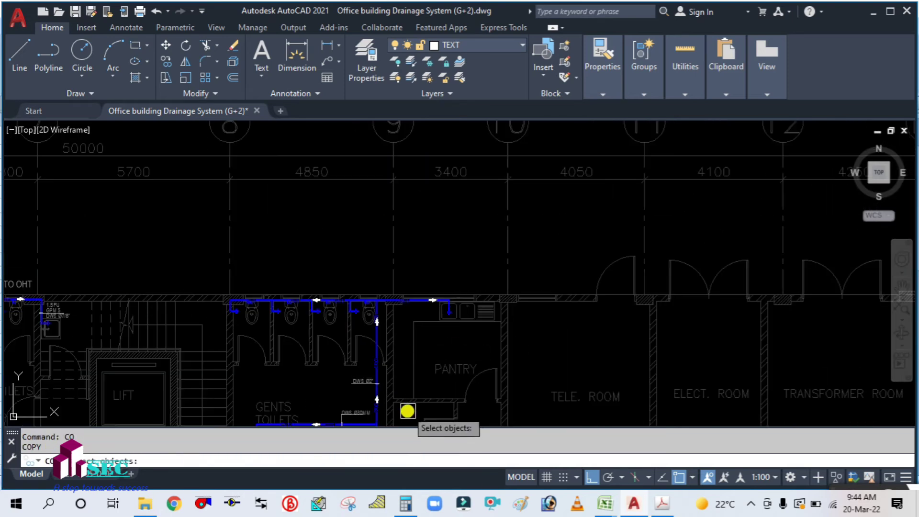
{"action": "scroll", "coordinate": [416, 342], "scroll_direction": "up", "scroll_amount": 5}
{"action": "left_click", "coordinate": [274, 364]}
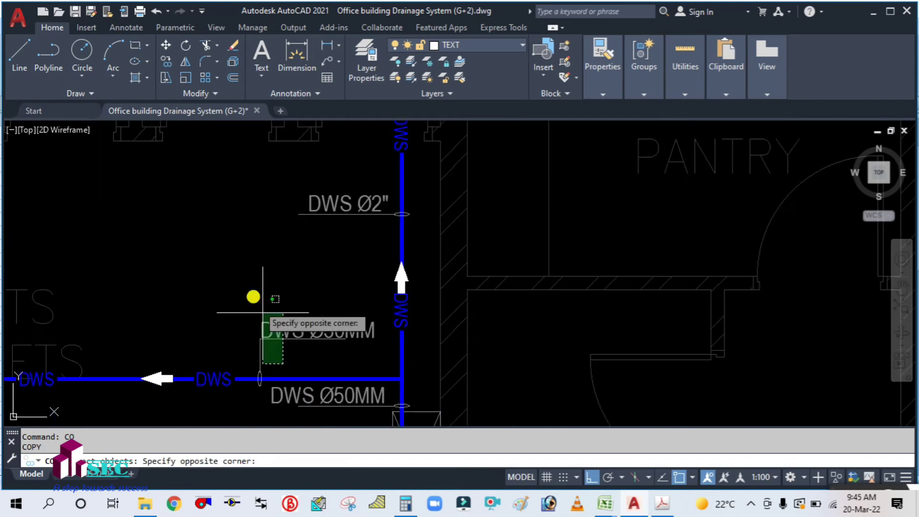
{"action": "left_click", "coordinate": [254, 299]}
{"action": "scroll", "coordinate": [270, 347], "scroll_direction": "up", "scroll_amount": 4}
{"action": "left_click", "coordinate": [238, 390]}
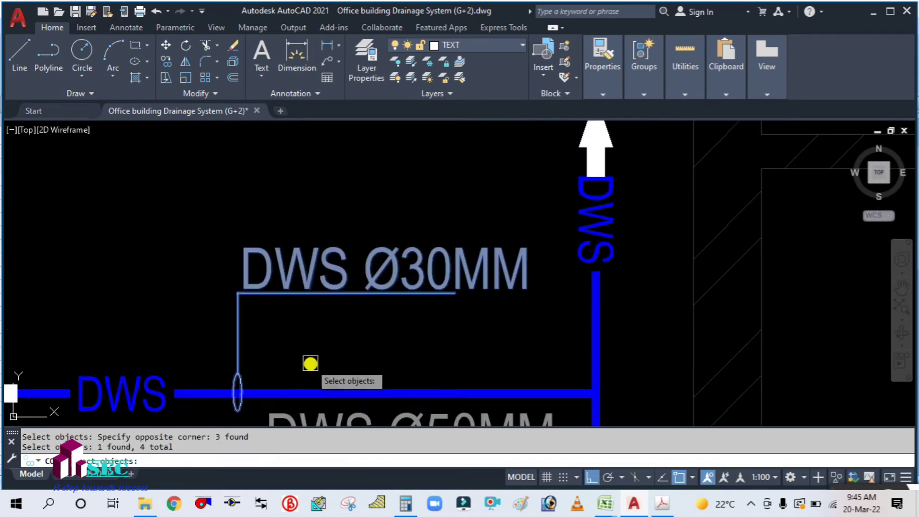
{"action": "key", "text": "Return"}
{"action": "left_click", "coordinate": [317, 359]}
{"action": "scroll", "coordinate": [318, 359], "scroll_direction": "down", "scroll_amount": 4}
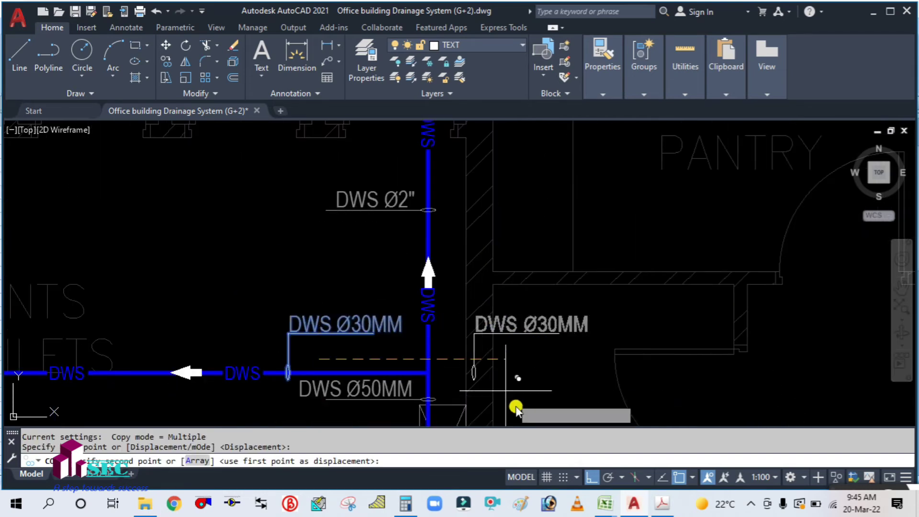
{"action": "left_click", "coordinate": [597, 478]}
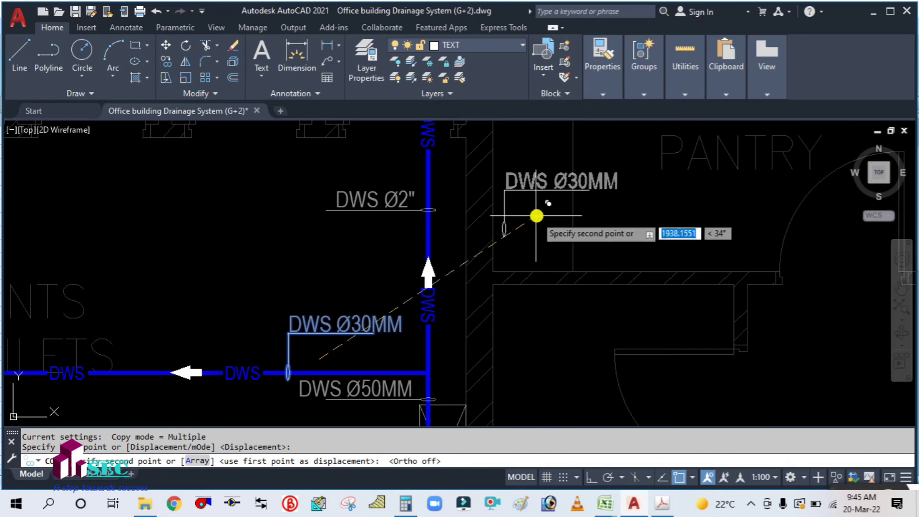
{"action": "scroll", "coordinate": [452, 352], "scroll_direction": "down", "scroll_amount": 4}
{"action": "scroll", "coordinate": [452, 352], "scroll_direction": "up", "scroll_amount": 4}
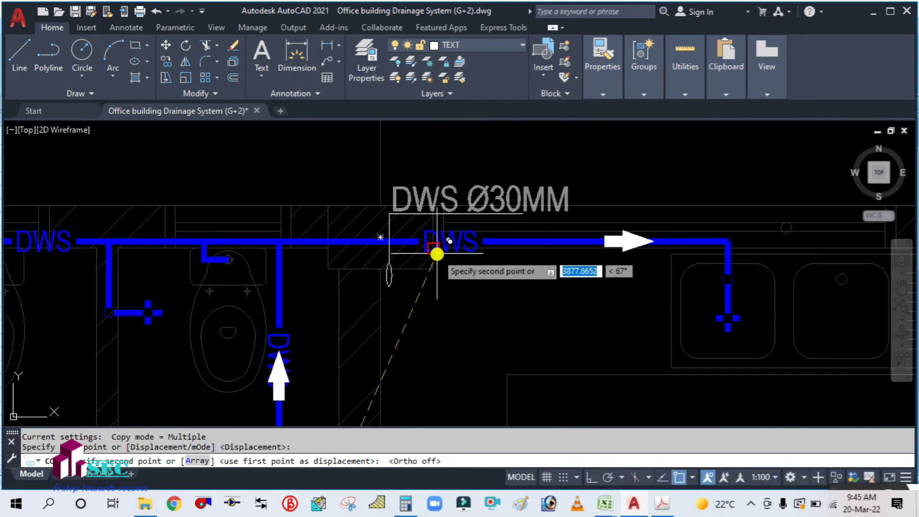
{"action": "scroll", "coordinate": [432, 227], "scroll_direction": "up", "scroll_amount": 3}
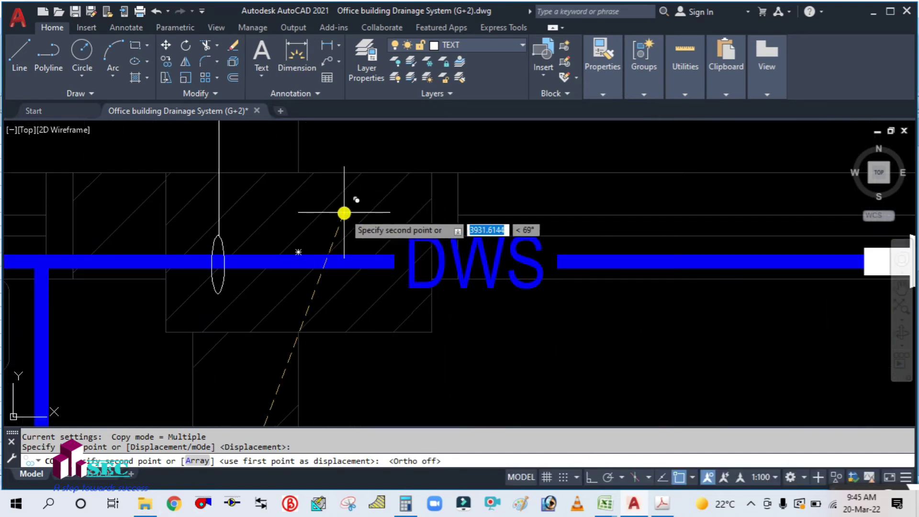
{"action": "left_click", "coordinate": [344, 229]}
Place a second copy of the "DWS Ø30MM" label on the water closet branch pipe between the two leftmost toilets.
{"action": "scroll", "coordinate": [343, 228], "scroll_direction": "down", "scroll_amount": 3}
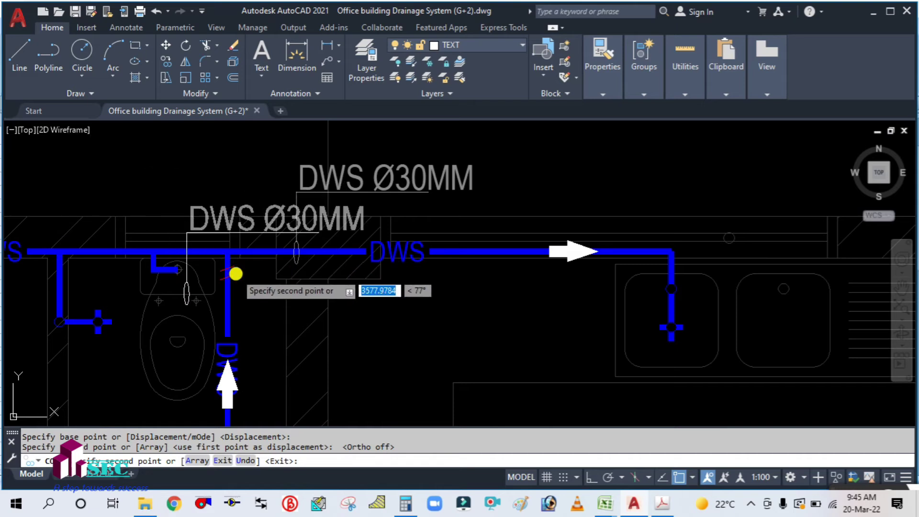
{"action": "scroll", "coordinate": [209, 235], "scroll_direction": "down", "scroll_amount": 4}
{"action": "scroll", "coordinate": [211, 225], "scroll_direction": "up", "scroll_amount": 5}
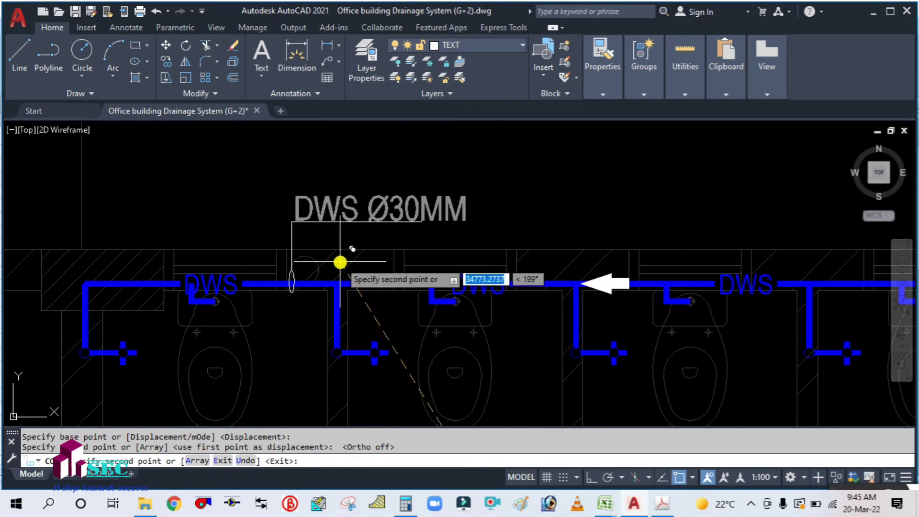
{"action": "left_click", "coordinate": [336, 261]}
{"action": "key", "text": "Escape"}
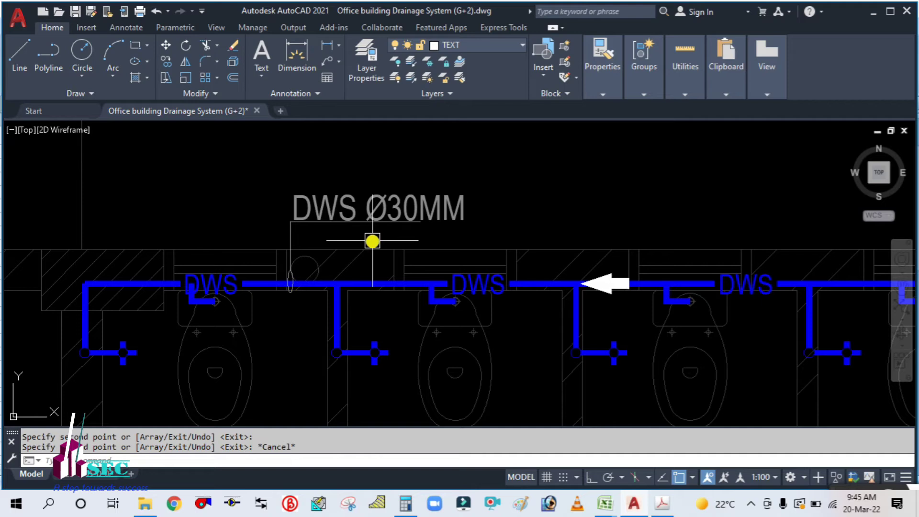
In the Cold WATER DEMAND & PIPE SIZE workbook in Excel, set the Water Closet and Hand Spray quantities to 1 and clear the Kitchen Sink quantity.
{"action": "scroll", "coordinate": [372, 240], "scroll_direction": "up", "scroll_amount": 2}
{"action": "scroll", "coordinate": [351, 244], "scroll_direction": "down", "scroll_amount": 5}
{"action": "scroll", "coordinate": [215, 282], "scroll_direction": "up", "scroll_amount": 3}
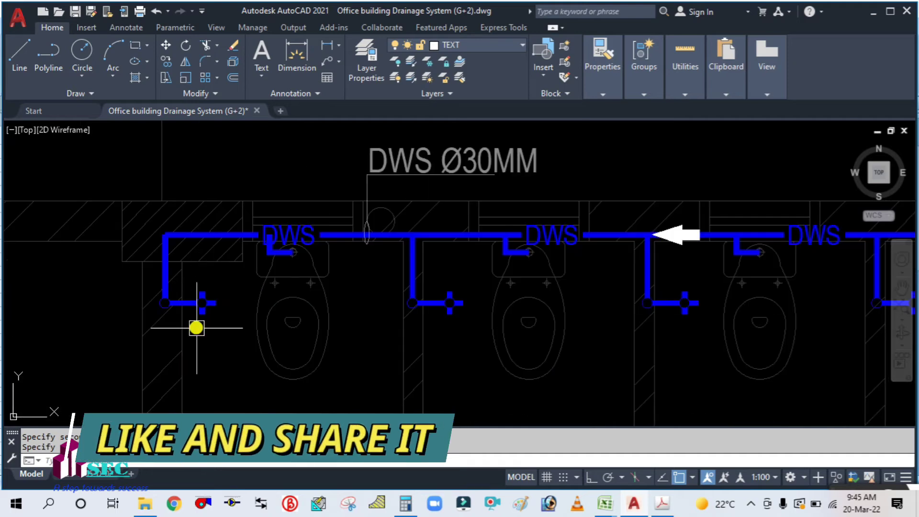
{"action": "scroll", "coordinate": [283, 281], "scroll_direction": "down", "scroll_amount": 3}
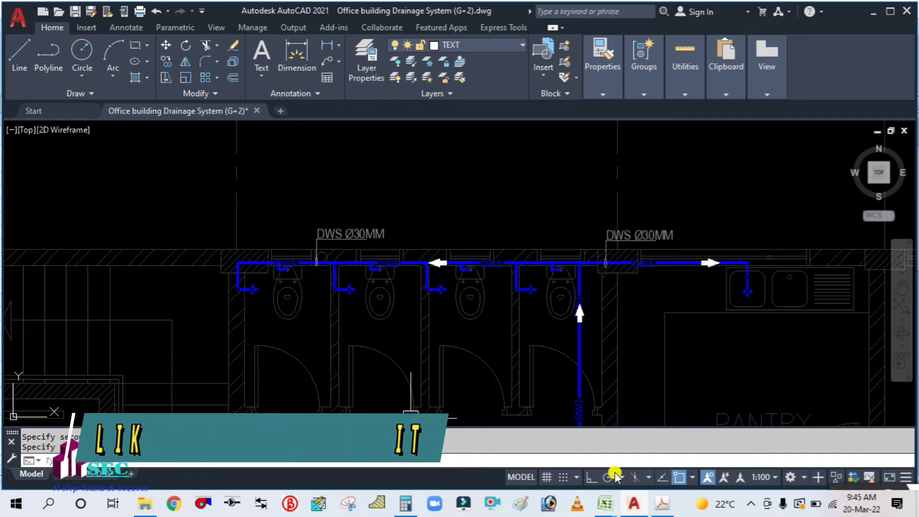
{"action": "mouse_move", "coordinate": [604, 502]}
{"action": "left_click", "coordinate": [559, 445]}
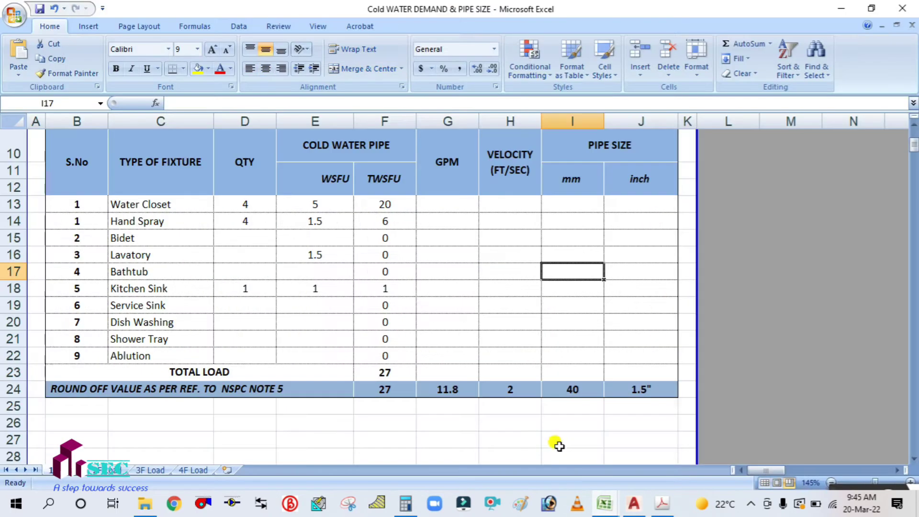
{"action": "left_click", "coordinate": [266, 203]}
{"action": "type", "text": "2"}
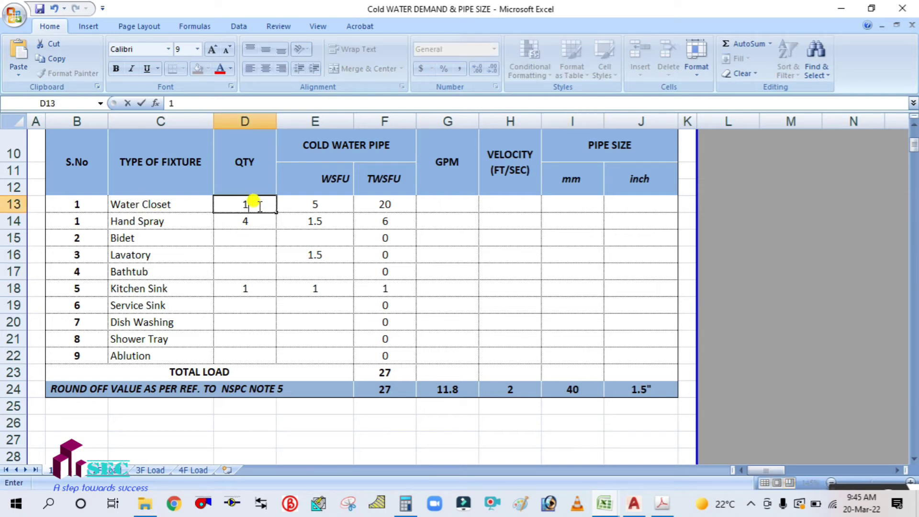
{"action": "left_click", "coordinate": [262, 223]}
{"action": "type", "text": "1"}
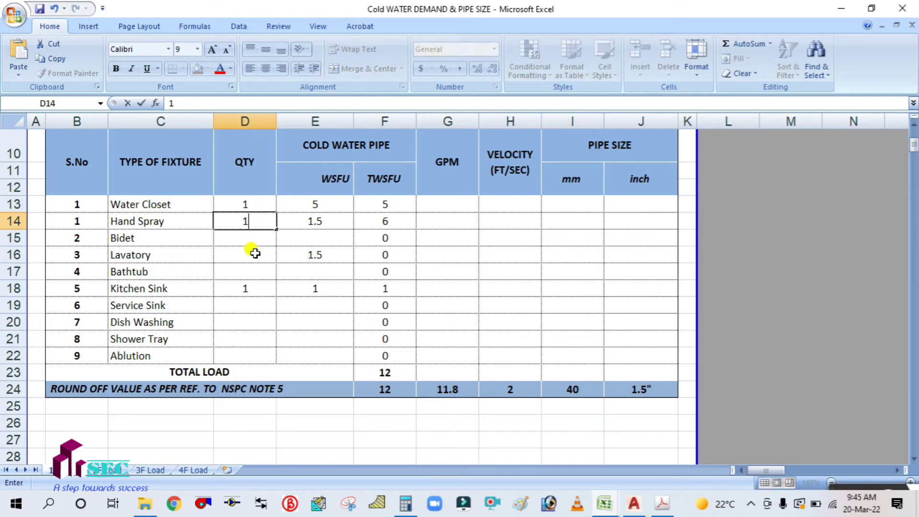
{"action": "left_click", "coordinate": [250, 252]}
{"action": "left_click", "coordinate": [253, 286]}
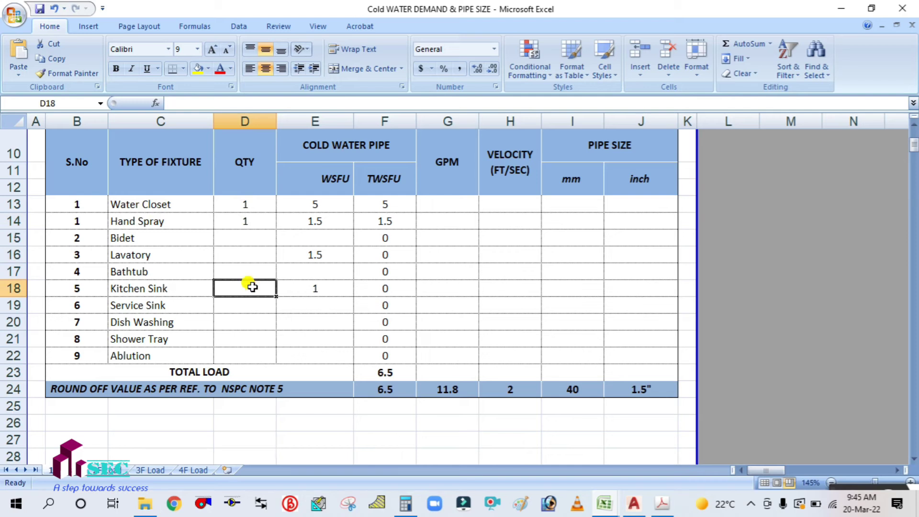
In the PIPE SIZE w.r.t GRAPH workbook, look up the CWS pipe size for 7 fixture units.
{"action": "mouse_move", "coordinate": [598, 508]}
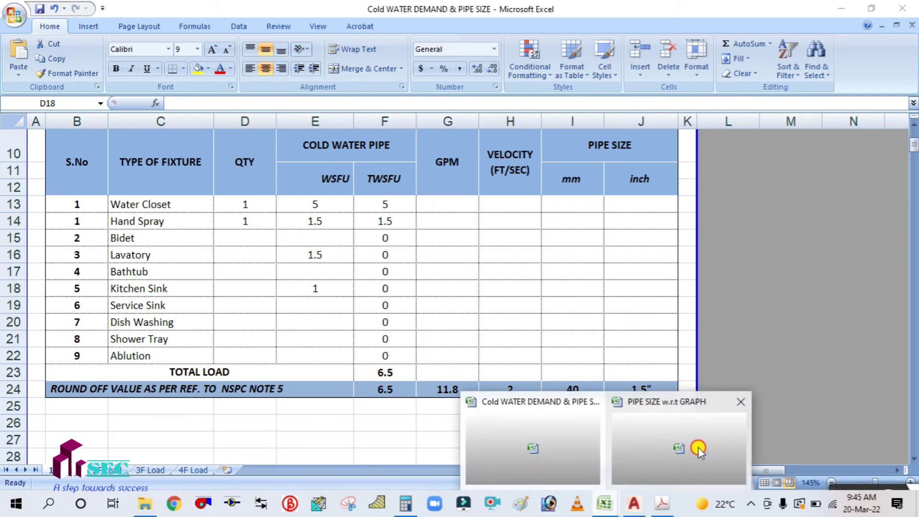
{"action": "left_click", "coordinate": [699, 446]}
{"action": "left_click", "coordinate": [72, 204]}
{"action": "left_click", "coordinate": [75, 220]}
{"action": "left_click", "coordinate": [93, 231]}
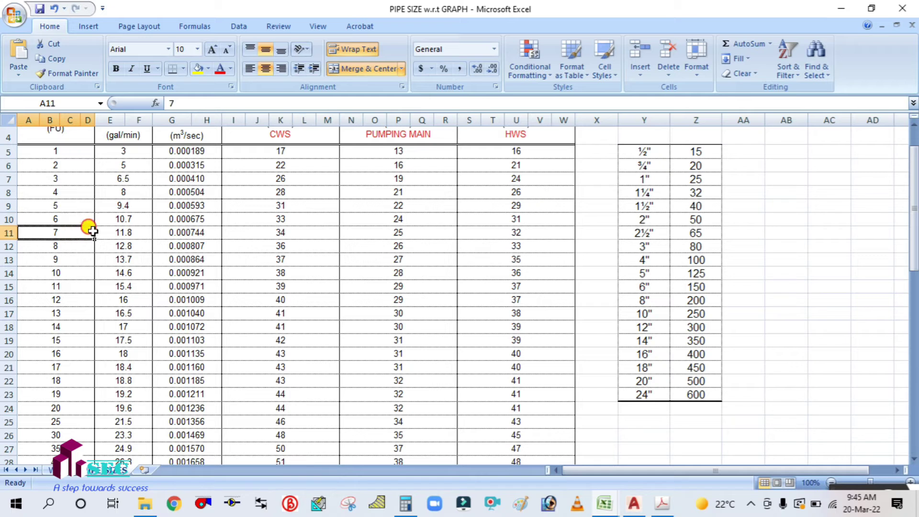
{"action": "left_click", "coordinate": [263, 231]}
Back in AutoCAD, change the label text above the water closet branch pipe to "DWS Ø40MM".
{"action": "left_click", "coordinate": [632, 502]}
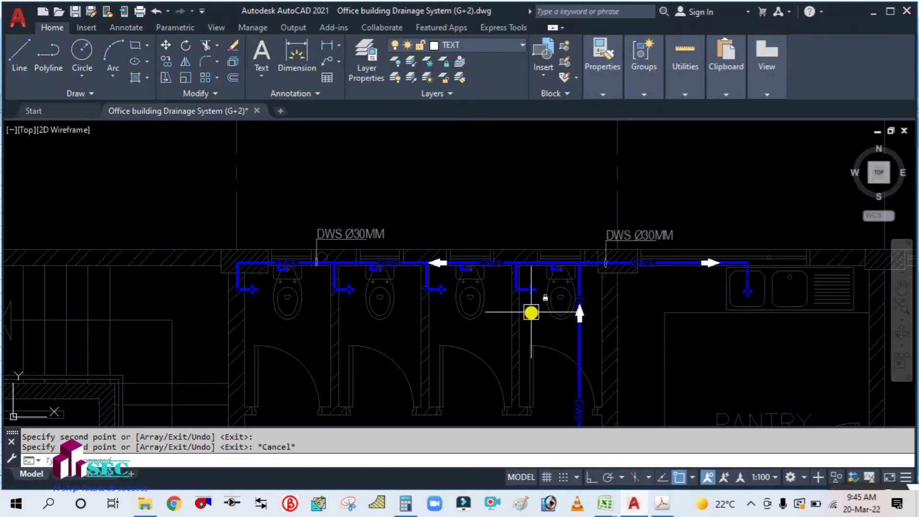
{"action": "scroll", "coordinate": [349, 242], "scroll_direction": "up", "scroll_amount": 3}
{"action": "left_click", "coordinate": [378, 214]}
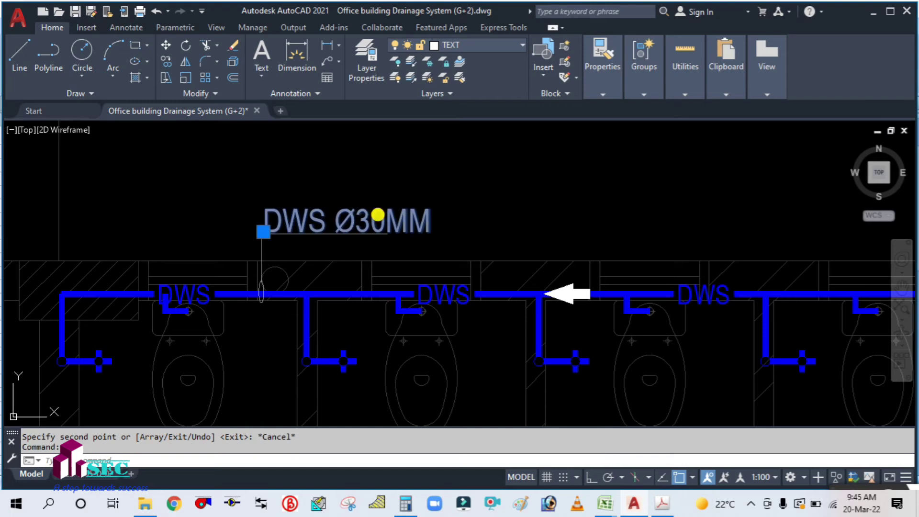
{"action": "double_click", "coordinate": [375, 213]}
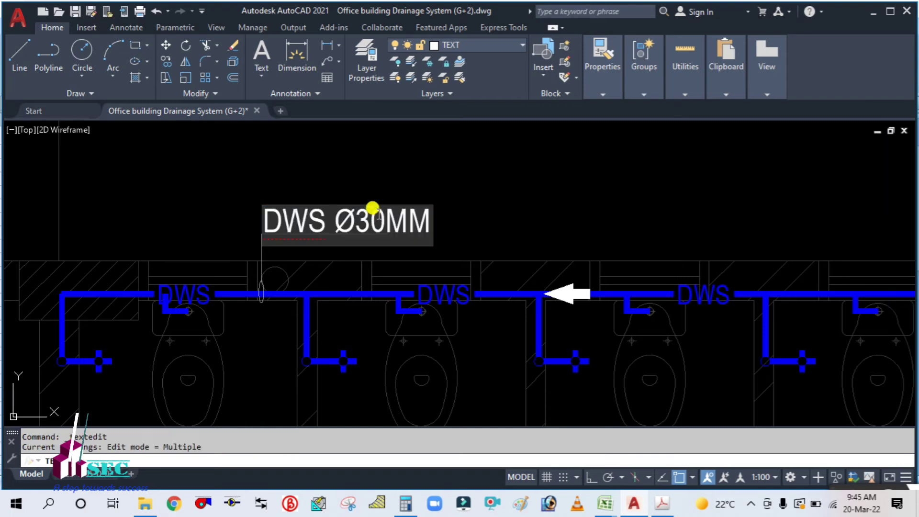
{"action": "key", "text": "BackSpace"}
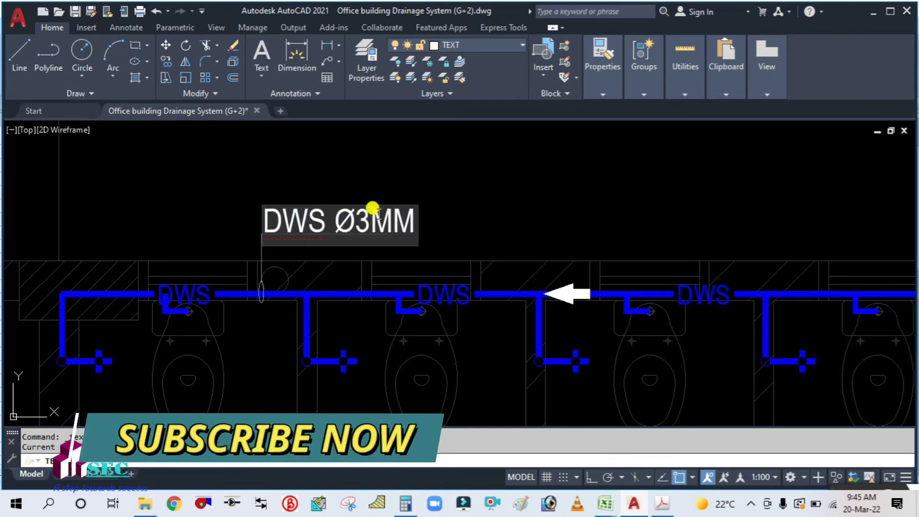
{"action": "key", "text": "BackSpace"}
{"action": "type", "text": "40"}
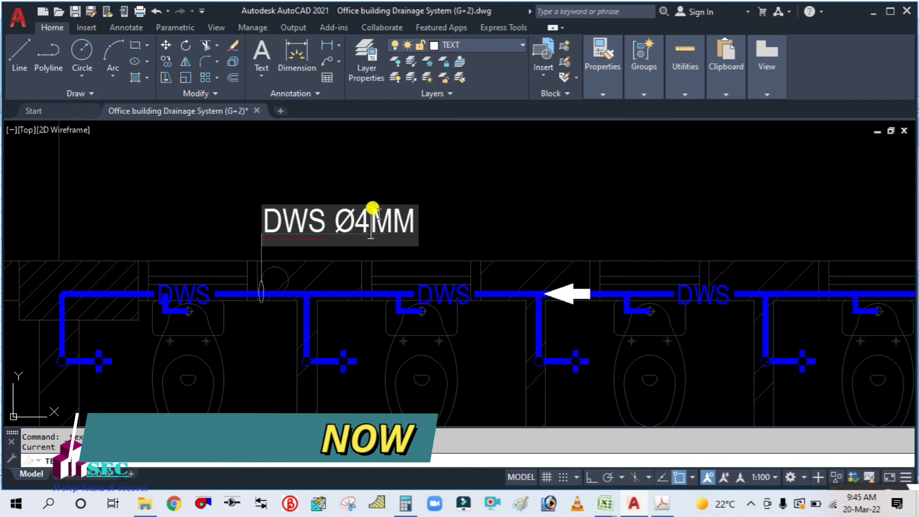
{"action": "left_click", "coordinate": [495, 193]}
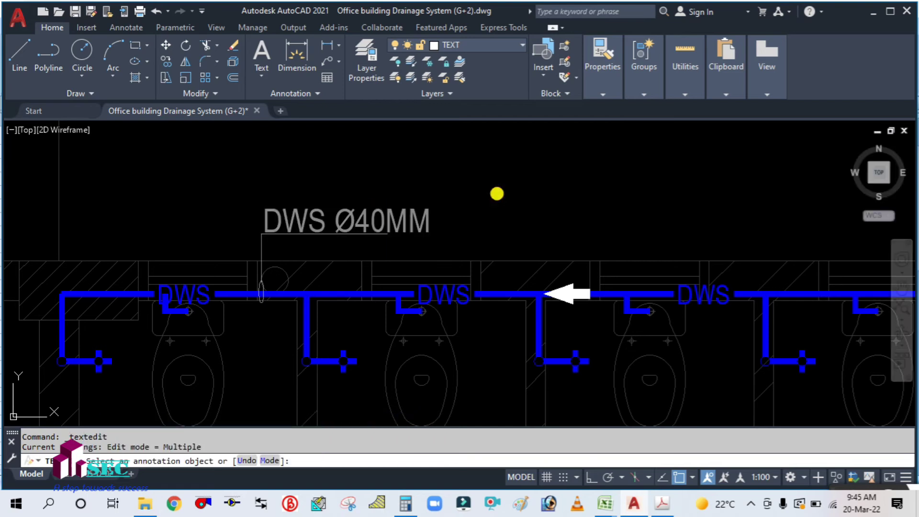
{"action": "scroll", "coordinate": [480, 199], "scroll_direction": "down", "scroll_amount": 2}
{"action": "left_click_drag", "start_coordinate": [517, 232], "coordinate": [378, 230]}
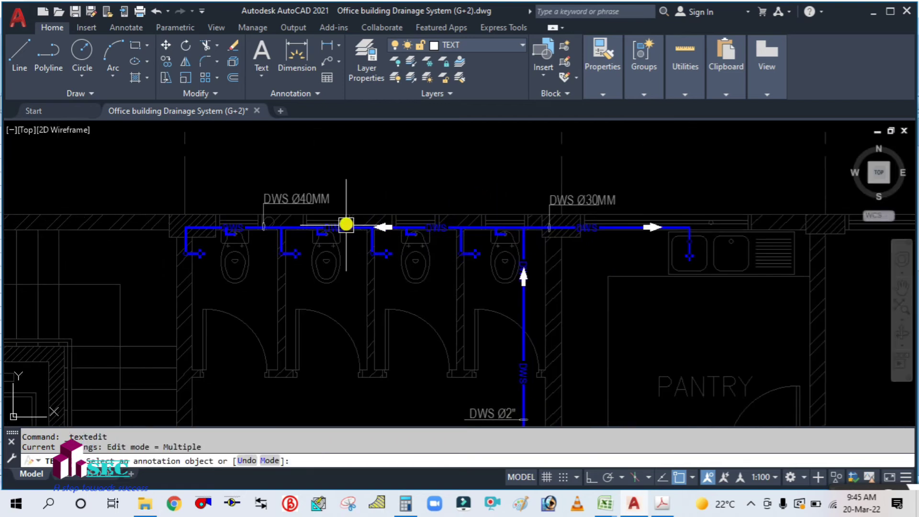
{"action": "key", "text": "Escape"}
In the PIPE SIZE w.r.t GRAPH workbook in Excel, look up the cold water fixture unit value of a private kitchen sink.
{"action": "scroll", "coordinate": [369, 195], "scroll_direction": "up", "scroll_amount": 4}
{"action": "scroll", "coordinate": [335, 217], "scroll_direction": "down", "scroll_amount": 1}
{"action": "mouse_move", "coordinate": [334, 218]}
{"action": "left_mouse_down"}
{"action": "mouse_move", "coordinate": [430, 240]}
{"action": "mouse_move", "coordinate": [246, 231]}
{"action": "left_mouse_up"}
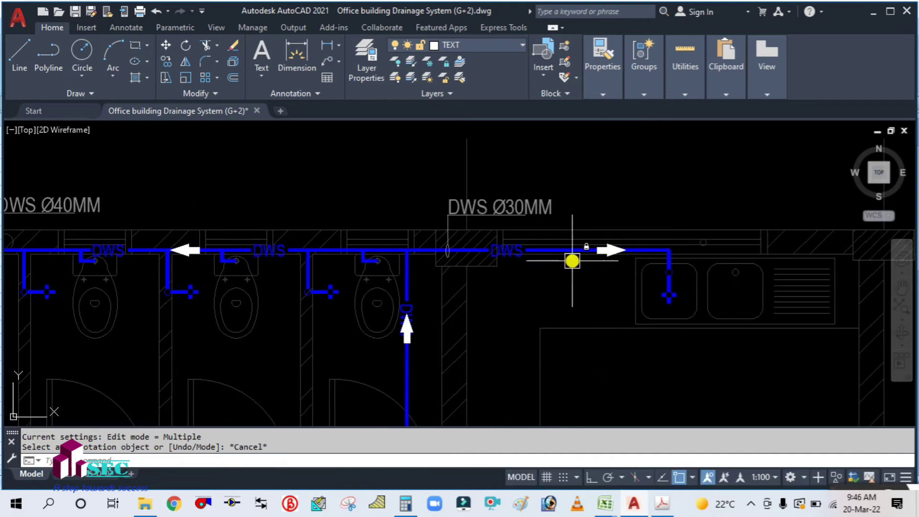
{"action": "left_click_drag", "start_coordinate": [530, 321], "coordinate": [549, 314]}
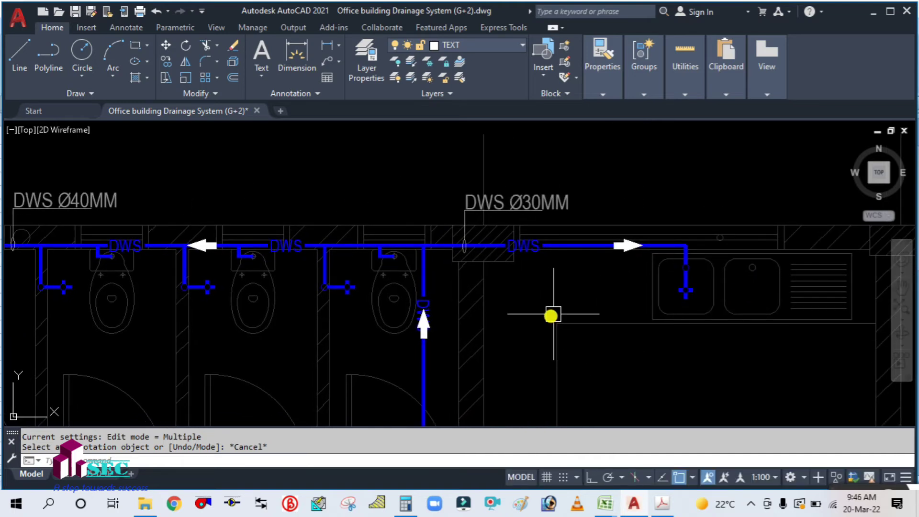
{"action": "mouse_move", "coordinate": [607, 502]}
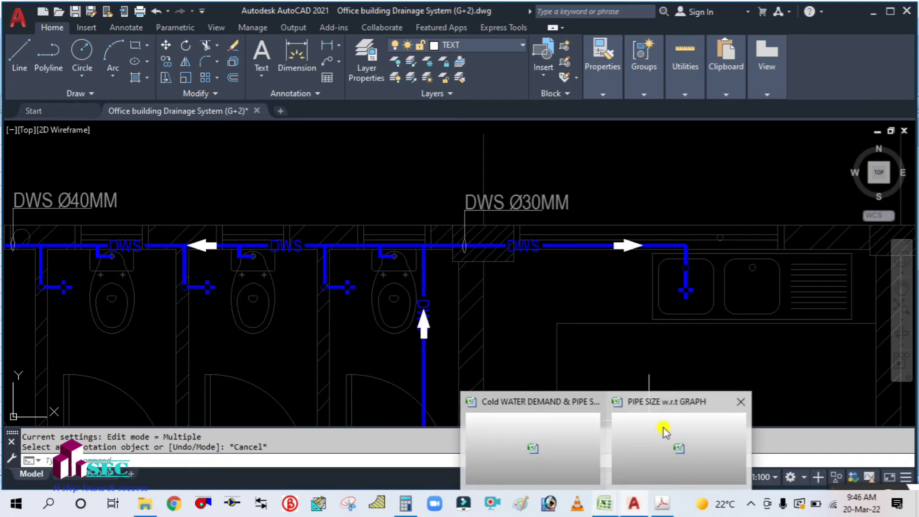
{"action": "left_click", "coordinate": [663, 429]}
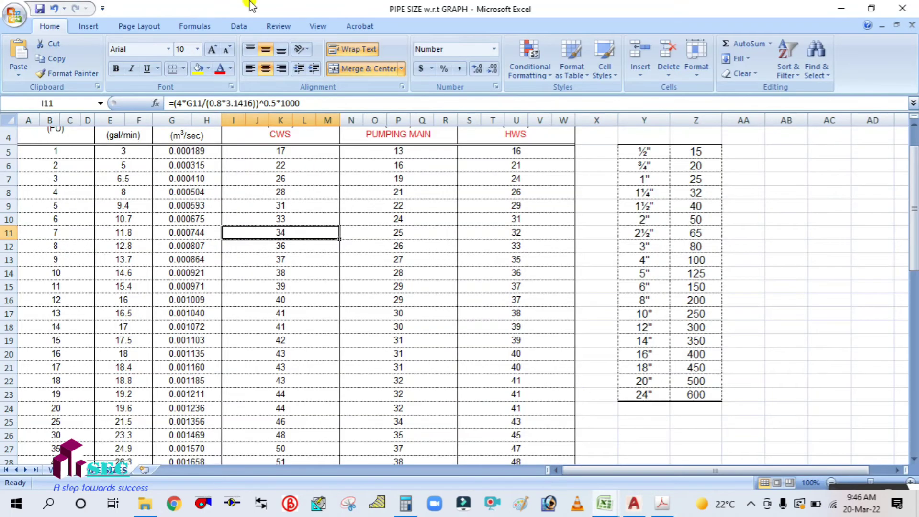
{"action": "left_click", "coordinate": [57, 472]}
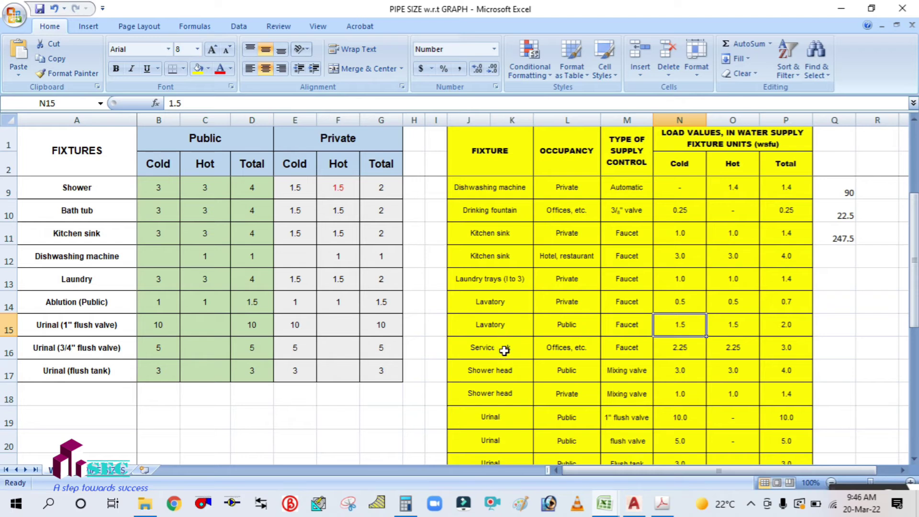
{"action": "left_click", "coordinate": [516, 260]}
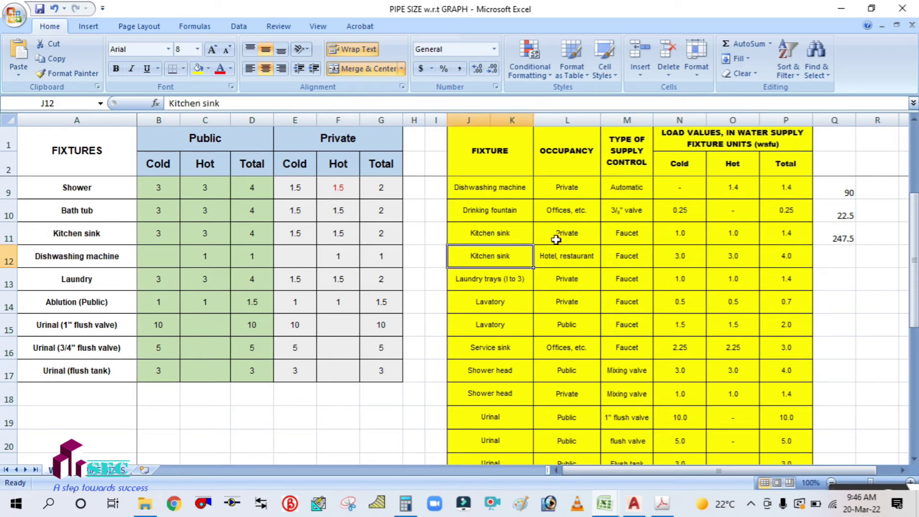
{"action": "left_click", "coordinate": [525, 233]}
{"action": "left_click", "coordinate": [590, 237]}
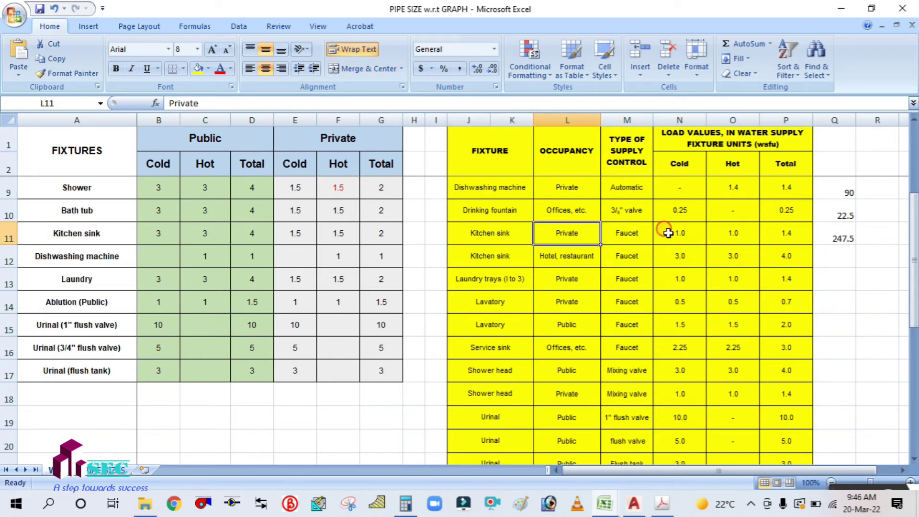
{"action": "left_click", "coordinate": [667, 233]}
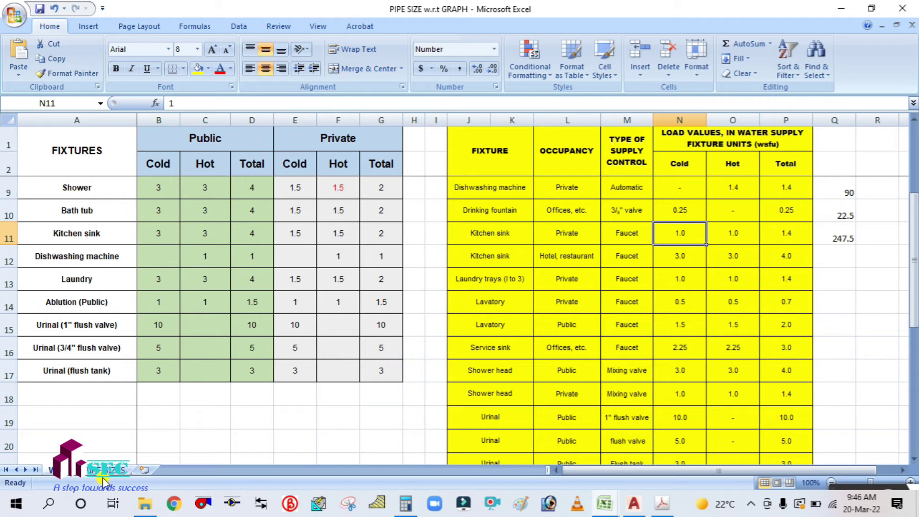
In the PIPE SIZE w.r.t GRAPH workbook, look up the CWS pipe size for 1 fixture unit.
{"action": "left_click", "coordinate": [115, 469]}
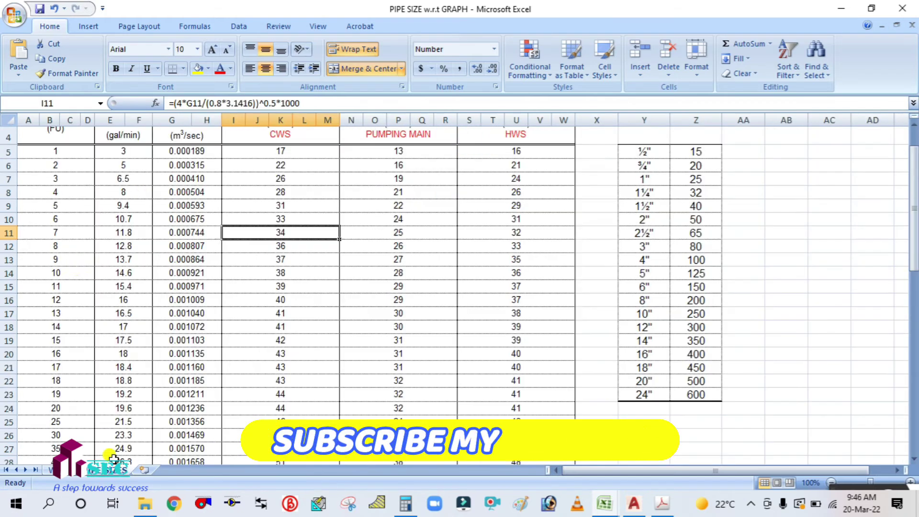
{"action": "left_click", "coordinate": [75, 242]}
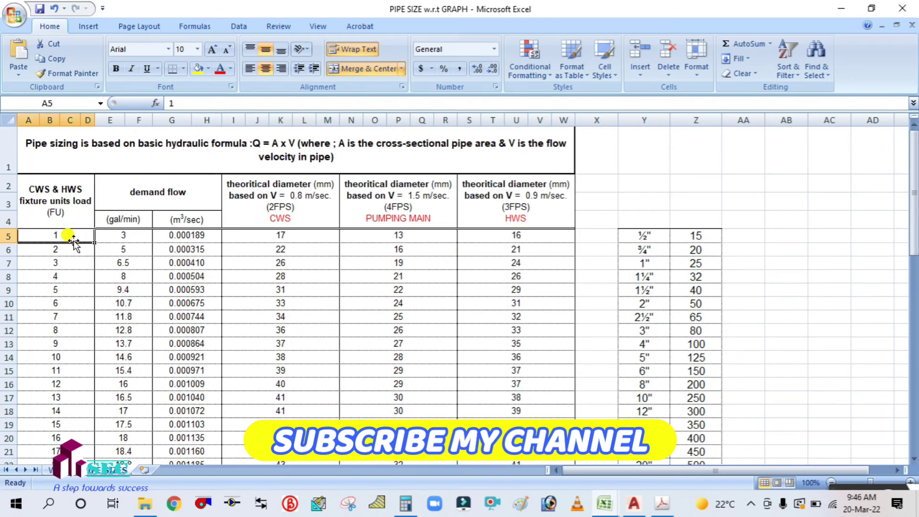
{"action": "left_click", "coordinate": [121, 240]}
{"action": "left_click", "coordinate": [285, 234]}
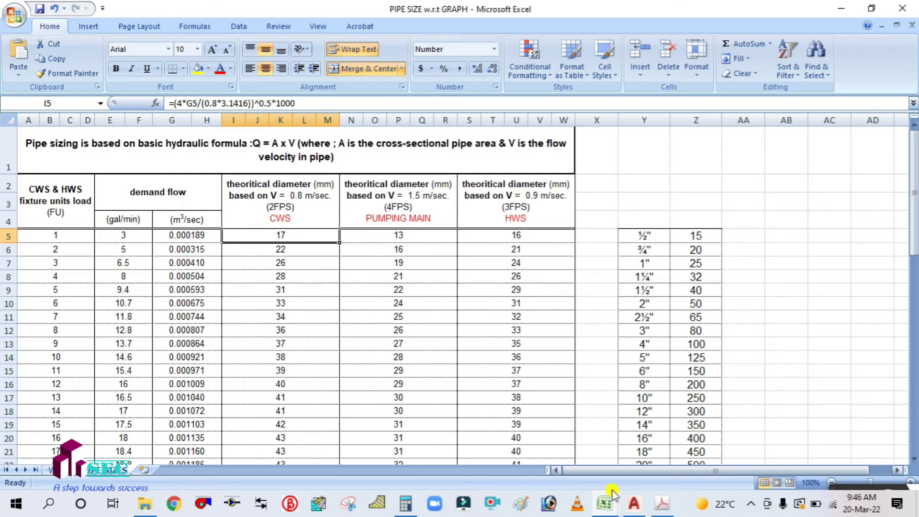
Back in AutoCAD, change the label text above the pantry sink branch pipe to "DWS Ø20MM".
{"action": "left_click", "coordinate": [634, 503]}
{"action": "scroll", "coordinate": [568, 195], "scroll_direction": "up", "scroll_amount": 5}
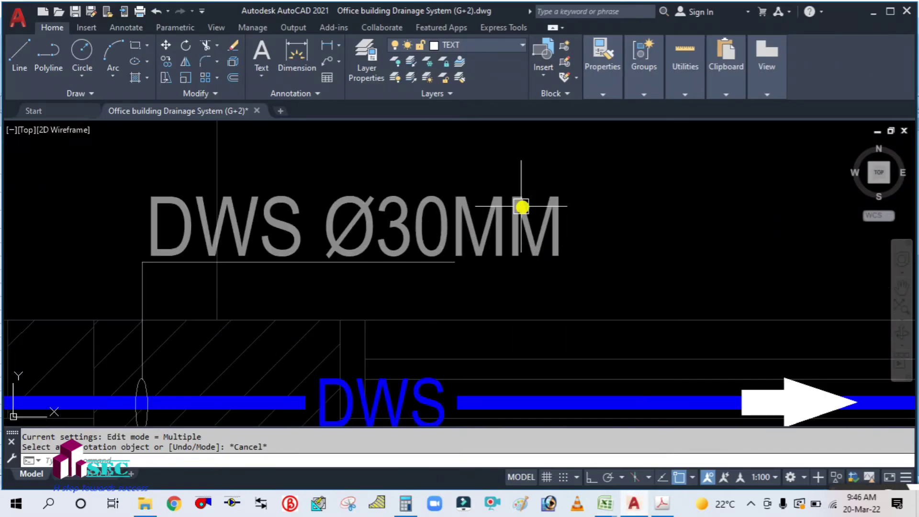
{"action": "left_click", "coordinate": [409, 210]}
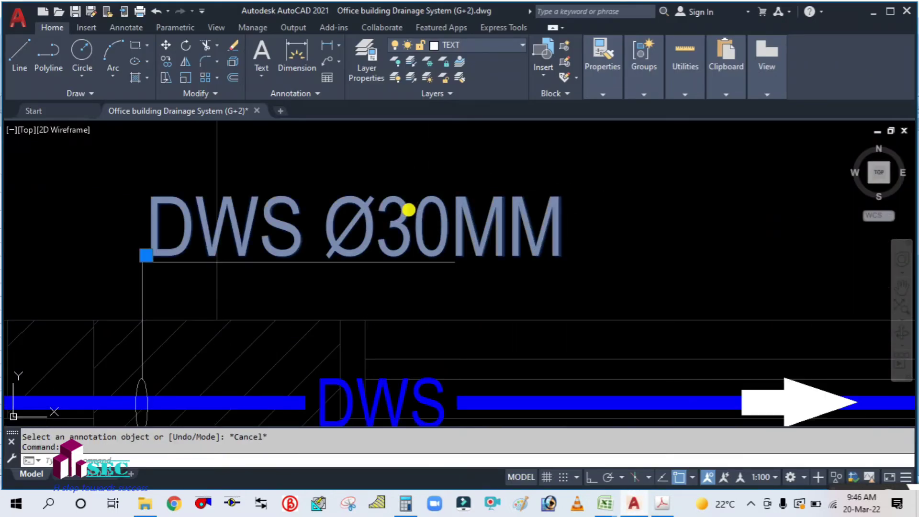
{"action": "double_click", "coordinate": [408, 208]}
{"action": "key", "text": "BackSpace"}
{"action": "type", "text": "Q"}
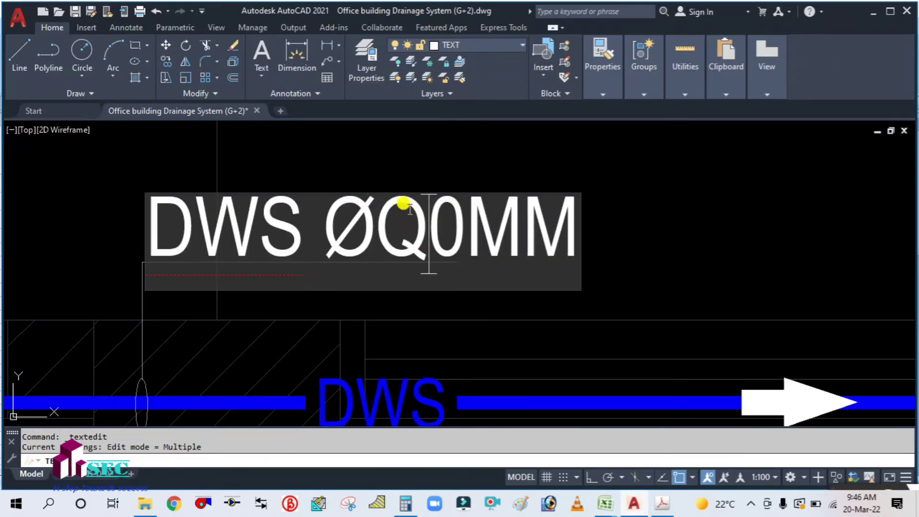
{"action": "key", "text": "BackSpace"}
{"action": "type", "text": "2"}
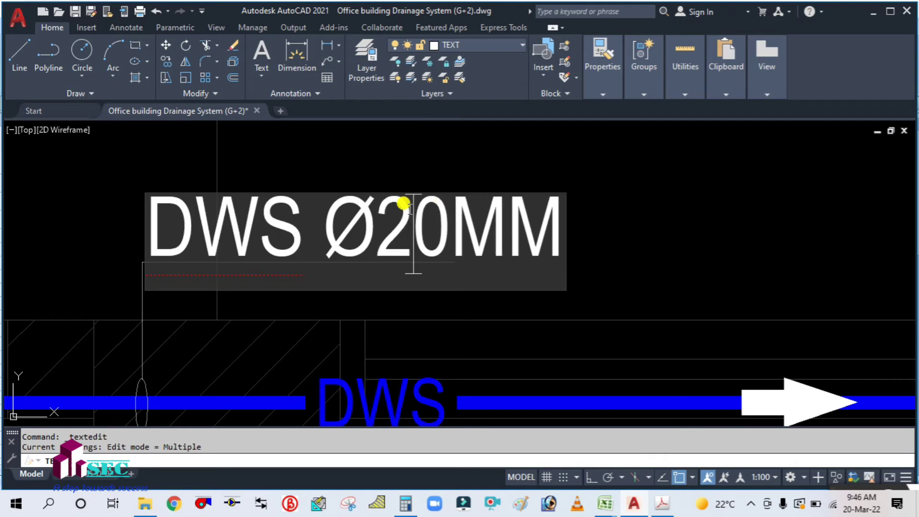
{"action": "left_click", "coordinate": [591, 140]}
{"action": "scroll", "coordinate": [639, 246], "scroll_direction": "down", "scroll_amount": 3}
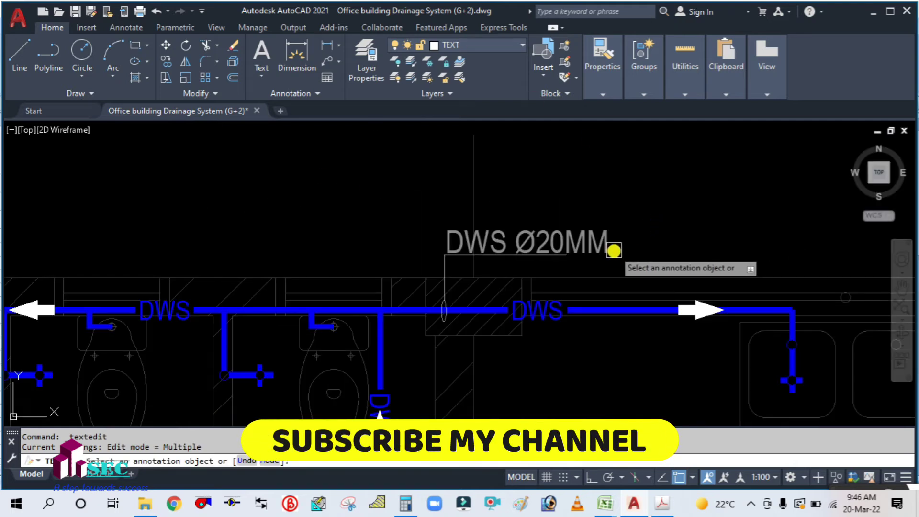
{"action": "scroll", "coordinate": [610, 248], "scroll_direction": "down", "scroll_amount": 4}
{"action": "mouse_move", "coordinate": [549, 290]}
{"action": "left_mouse_down"}
{"action": "mouse_move", "coordinate": [521, 302]}
{"action": "mouse_move", "coordinate": [477, 170]}
{"action": "left_mouse_up"}
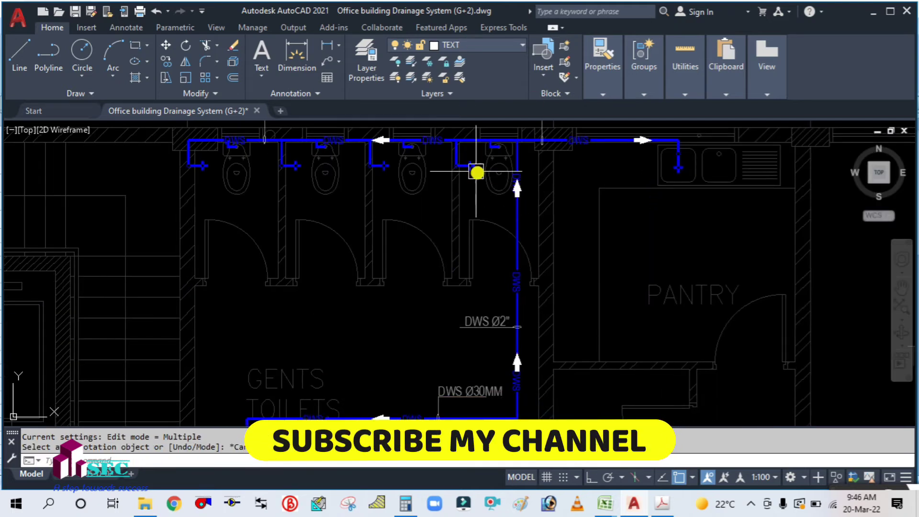
{"action": "scroll", "coordinate": [460, 239], "scroll_direction": "down", "scroll_amount": 3}
{"action": "left_click_drag", "start_coordinate": [452, 370], "coordinate": [398, 278]}
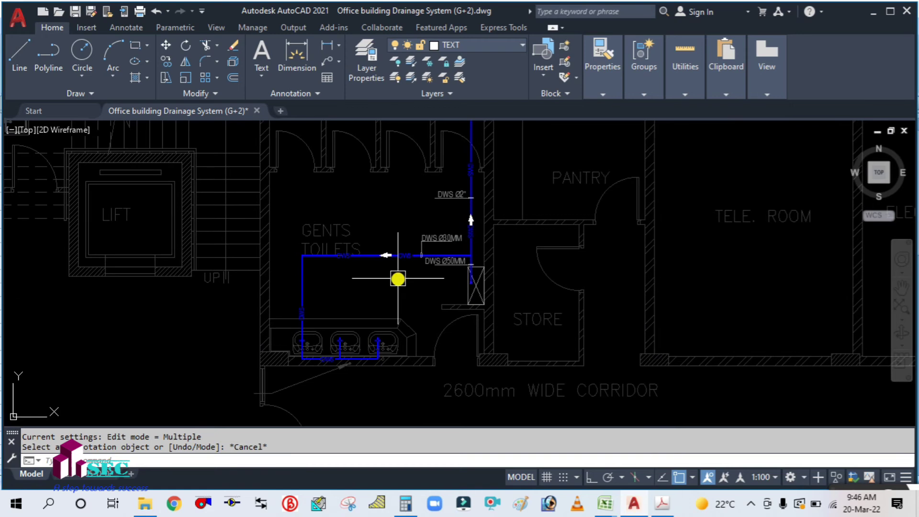
{"action": "left_click", "coordinate": [863, 486]}
{"action": "left_click_drag", "start_coordinate": [835, 487], "coordinate": [791, 498]}
{"action": "scroll", "coordinate": [517, 267], "scroll_direction": "down", "scroll_amount": 5}
{"action": "scroll", "coordinate": [509, 216], "scroll_direction": "up", "scroll_amount": 5}
Copy the "DWS Ø40MM" label with its leader and ellipse horizontally along the water closet pipe to the section between the second and third water closets.
{"action": "scroll", "coordinate": [525, 205], "scroll_direction": "up", "scroll_amount": 2}
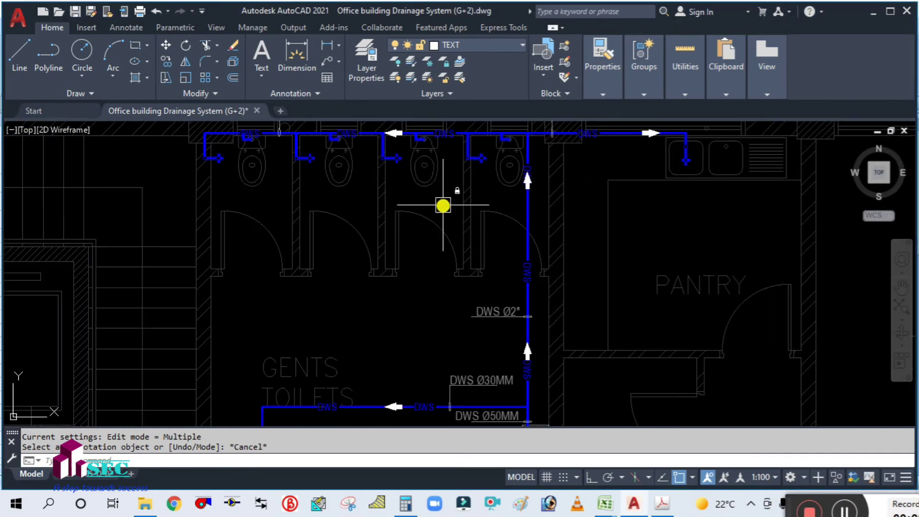
{"action": "scroll", "coordinate": [421, 229], "scroll_direction": "up", "scroll_amount": 3}
{"action": "scroll", "coordinate": [421, 196], "scroll_direction": "up", "scroll_amount": 4}
{"action": "scroll", "coordinate": [431, 281], "scroll_direction": "down", "scroll_amount": 5}
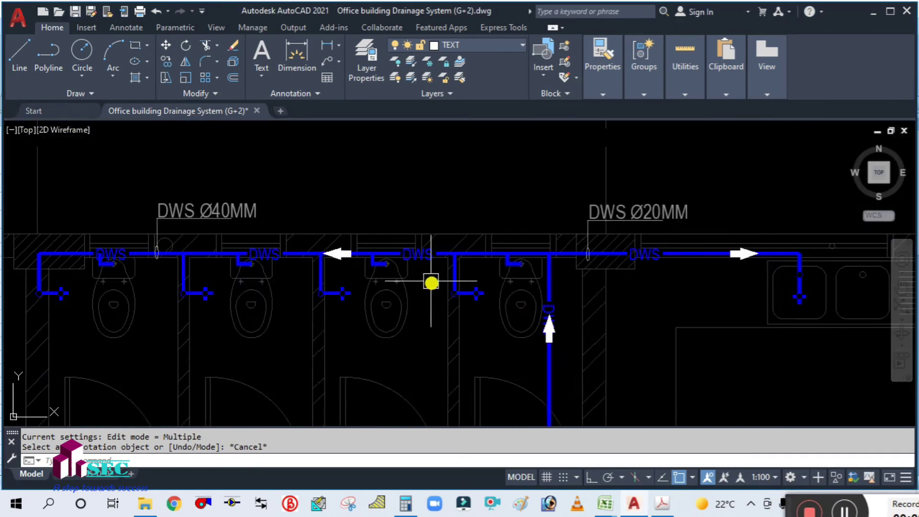
{"action": "scroll", "coordinate": [424, 293], "scroll_direction": "up", "scroll_amount": 1}
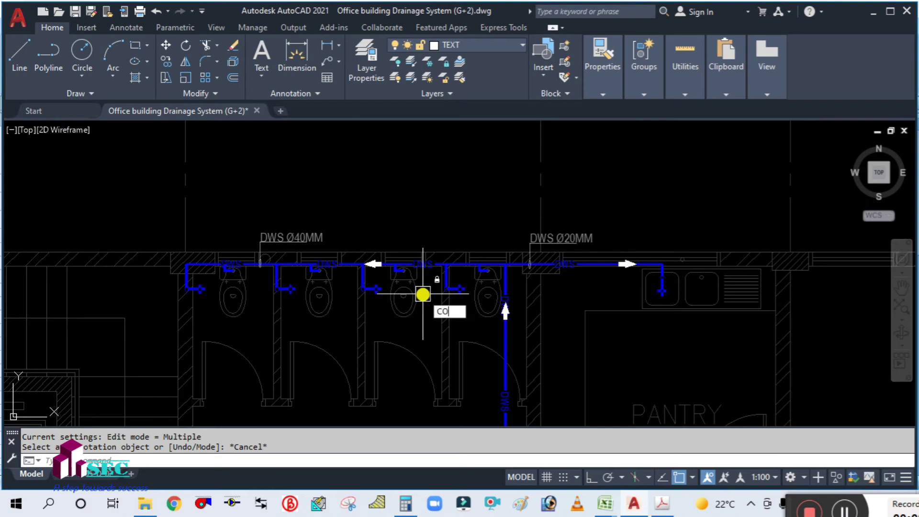
{"action": "key", "text": "Return"}
{"action": "scroll", "coordinate": [242, 282], "scroll_direction": "up", "scroll_amount": 2}
{"action": "scroll", "coordinate": [313, 198], "scroll_direction": "up", "scroll_amount": 3}
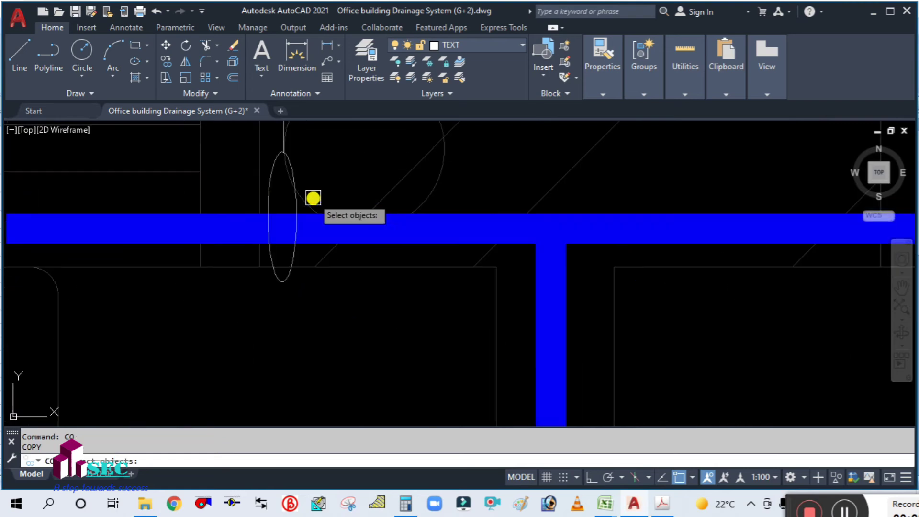
{"action": "left_click", "coordinate": [286, 281]}
{"action": "scroll", "coordinate": [190, 324], "scroll_direction": "down", "scroll_amount": 3}
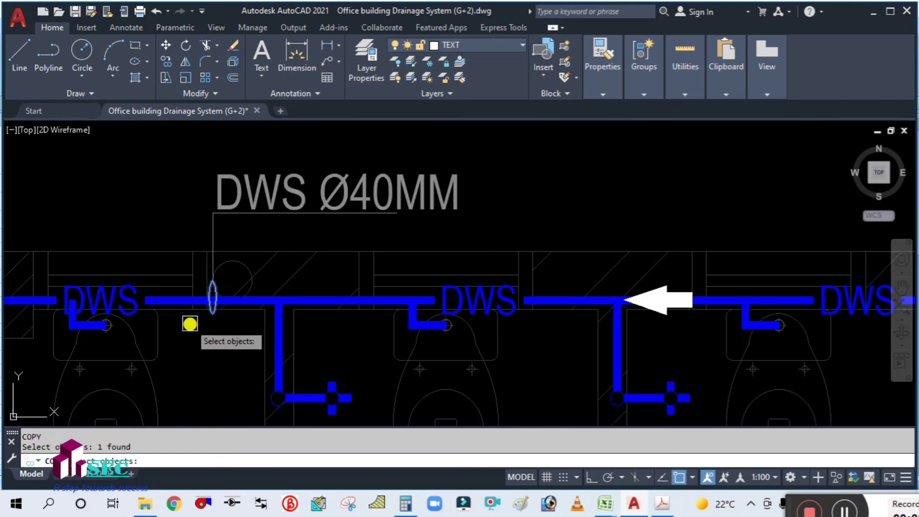
{"action": "left_click", "coordinate": [250, 230]}
{"action": "left_click", "coordinate": [196, 154]}
{"action": "scroll", "coordinate": [163, 238], "scroll_direction": "down", "scroll_amount": 2}
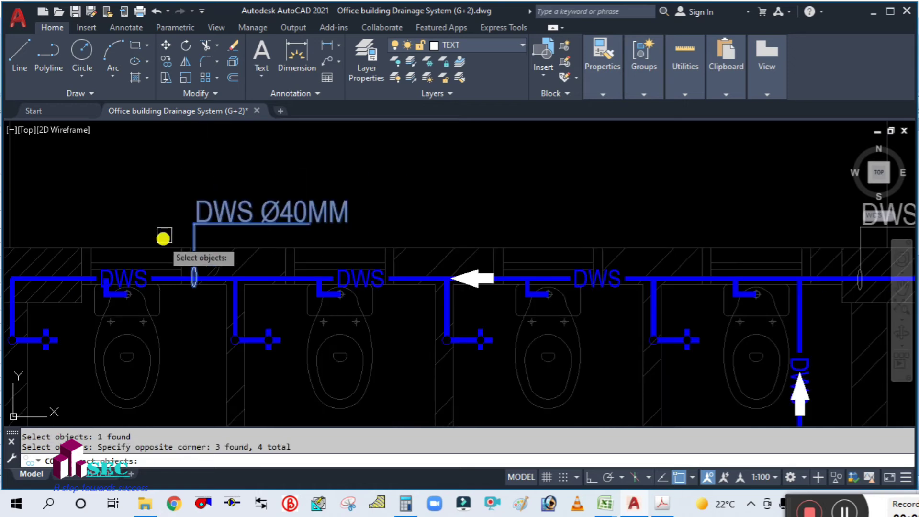
{"action": "key", "text": "Return"}
{"action": "left_click", "coordinate": [176, 203]}
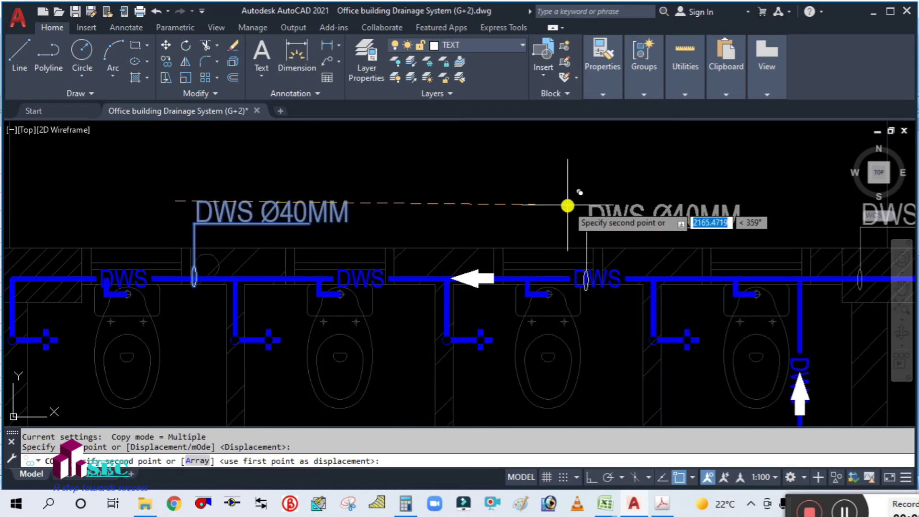
{"action": "key", "text": "F8"}
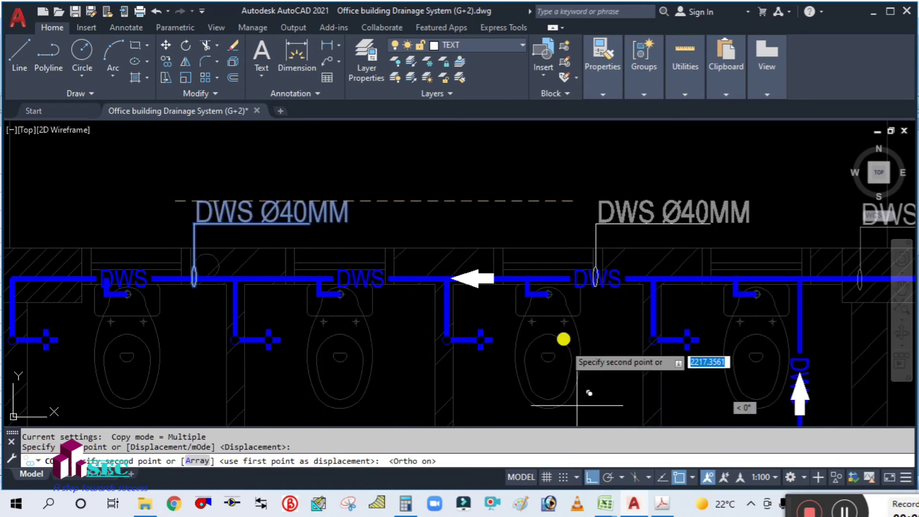
{"action": "left_click", "coordinate": [391, 231]}
{"action": "key", "text": "Escape"}
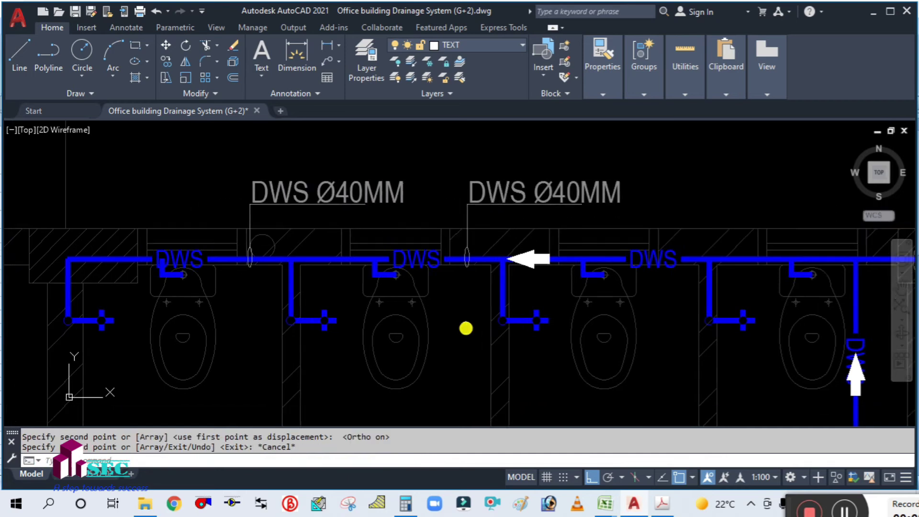
{"action": "left_click_drag", "start_coordinate": [465, 328], "coordinate": [476, 322]}
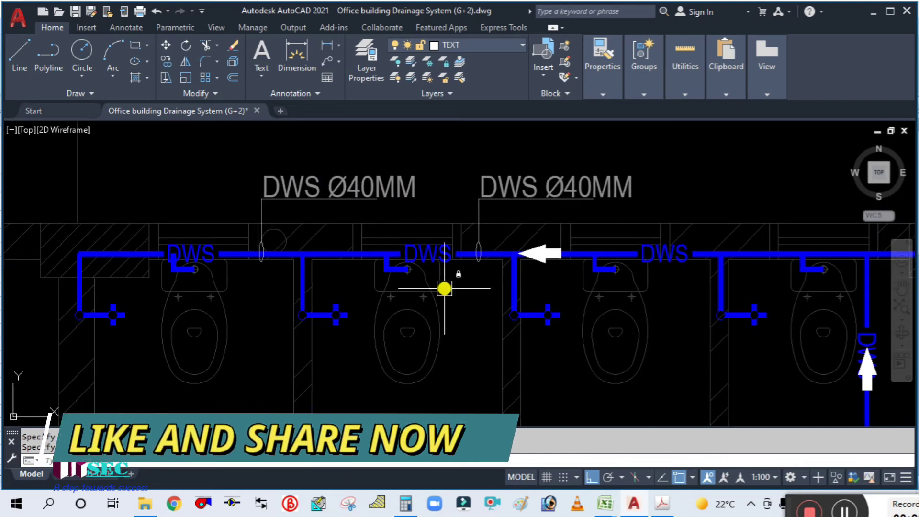
In the Cold WATER DEMAND & PIPE SIZE workbook in Excel, set the Water Closet and Hand Spray quantities to 2 and check the total load.
{"action": "mouse_move", "coordinate": [610, 511]}
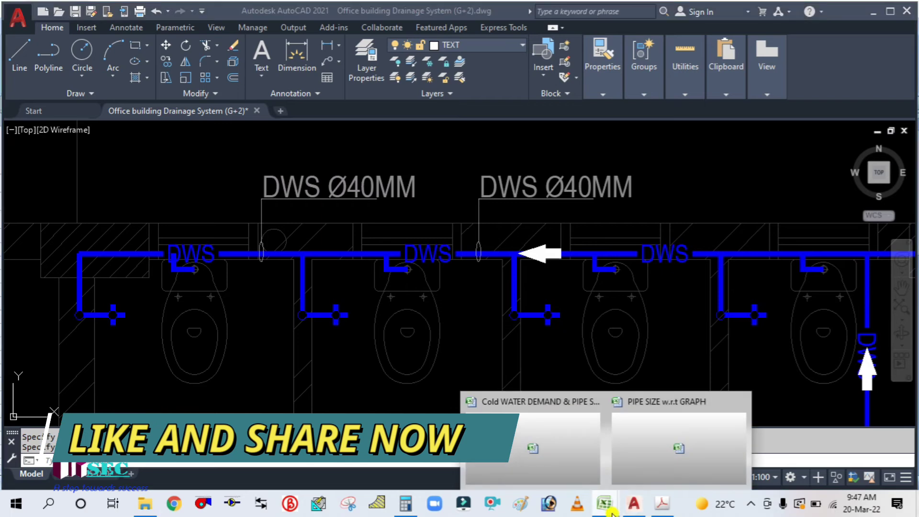
{"action": "left_click", "coordinate": [531, 459]}
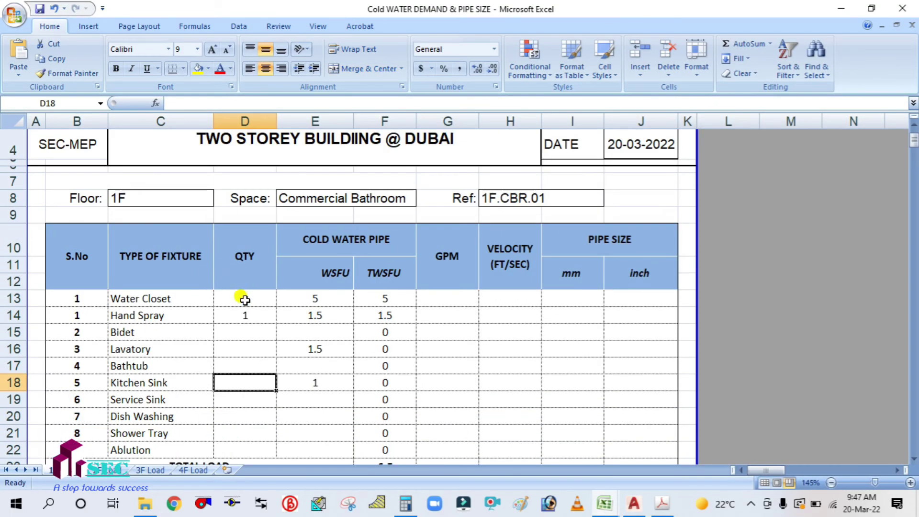
{"action": "left_click", "coordinate": [244, 299]}
{"action": "type", "text": "2"}
{"action": "left_click", "coordinate": [244, 315]}
{"action": "type", "text": "2"}
{"action": "left_click", "coordinate": [245, 342]}
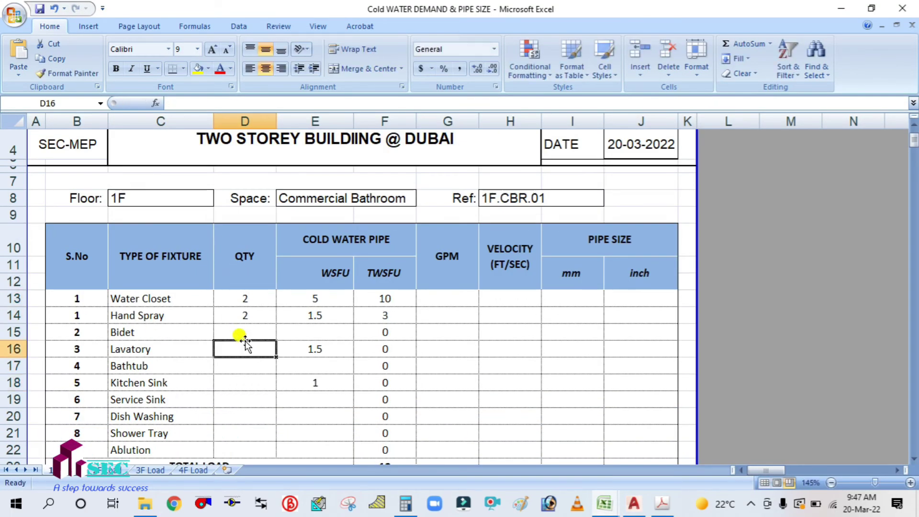
{"action": "scroll", "coordinate": [249, 343], "scroll_direction": "down", "scroll_amount": 1}
{"action": "left_click", "coordinate": [393, 425]}
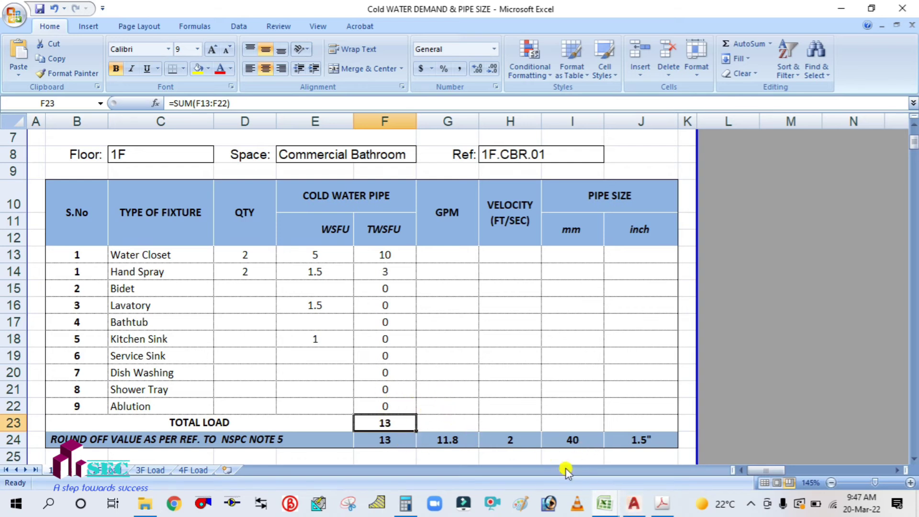
In the PIPE SIZE w.r.t GRAPH workbook, look up the CWS pipe size for 13 fixture units.
{"action": "left_click", "coordinate": [604, 503]}
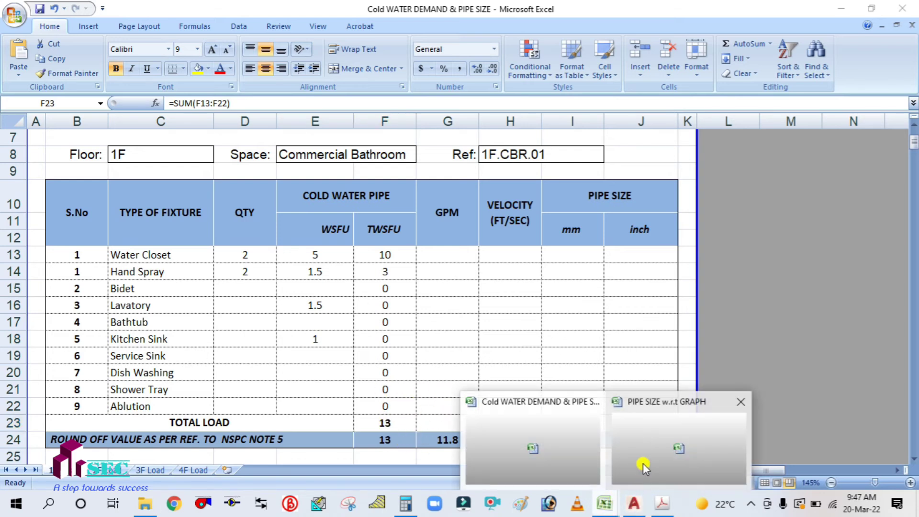
{"action": "left_click", "coordinate": [642, 464]}
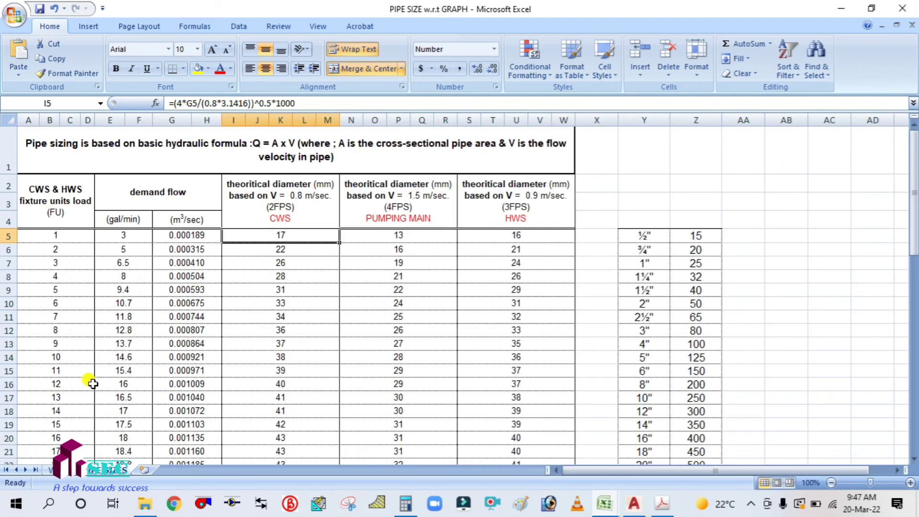
{"action": "scroll", "coordinate": [35, 291], "scroll_direction": "down", "scroll_amount": 1}
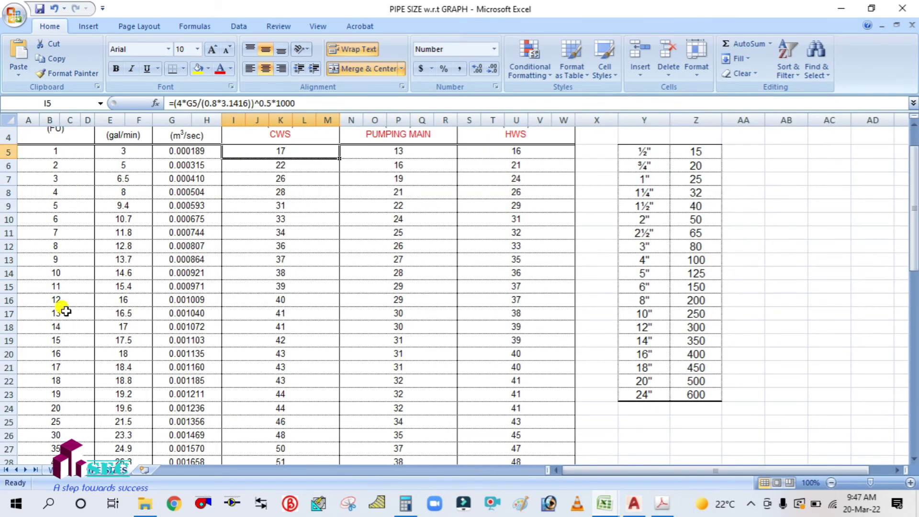
{"action": "left_click", "coordinate": [65, 311]}
{"action": "left_click", "coordinate": [133, 312]}
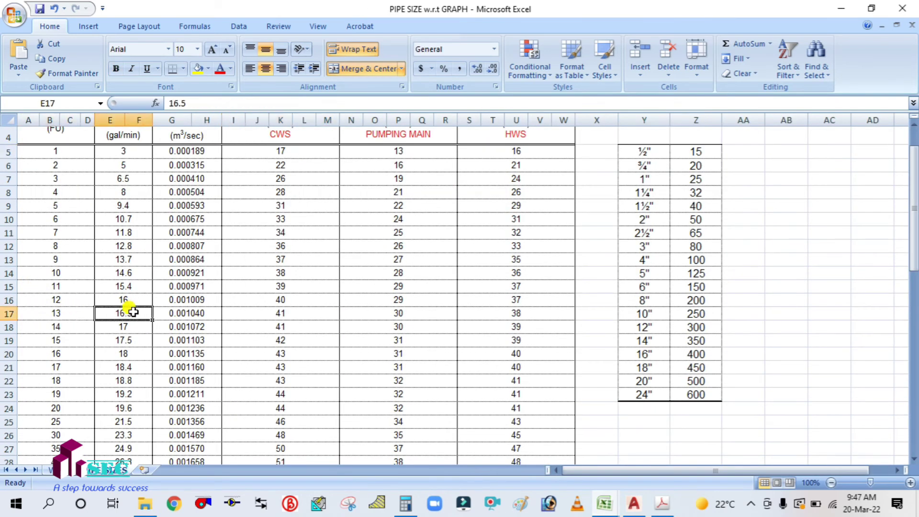
{"action": "left_click", "coordinate": [270, 314]}
Back in AutoCAD, review the DWS labels along the water closet and pantry sink supply pipe.
{"action": "left_click", "coordinate": [632, 503]}
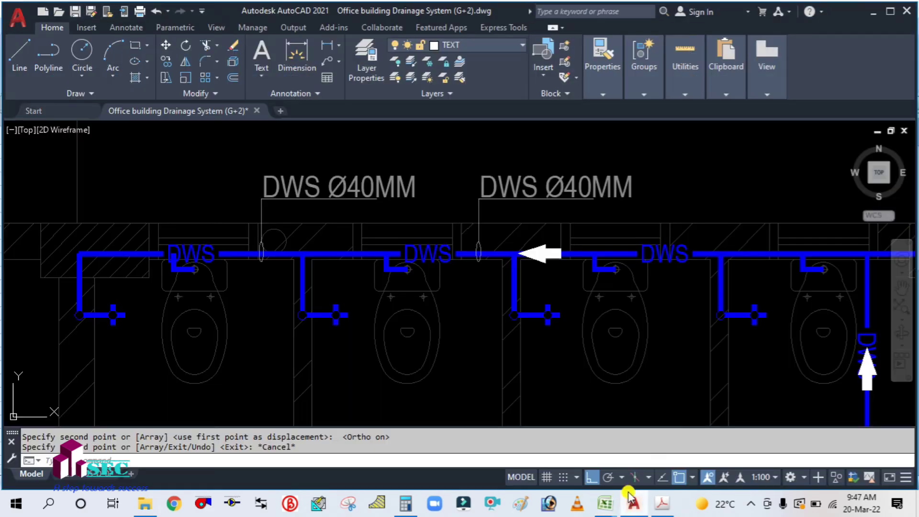
{"action": "scroll", "coordinate": [580, 177], "scroll_direction": "up", "scroll_amount": 1}
{"action": "scroll", "coordinate": [580, 174], "scroll_direction": "down", "scroll_amount": 3}
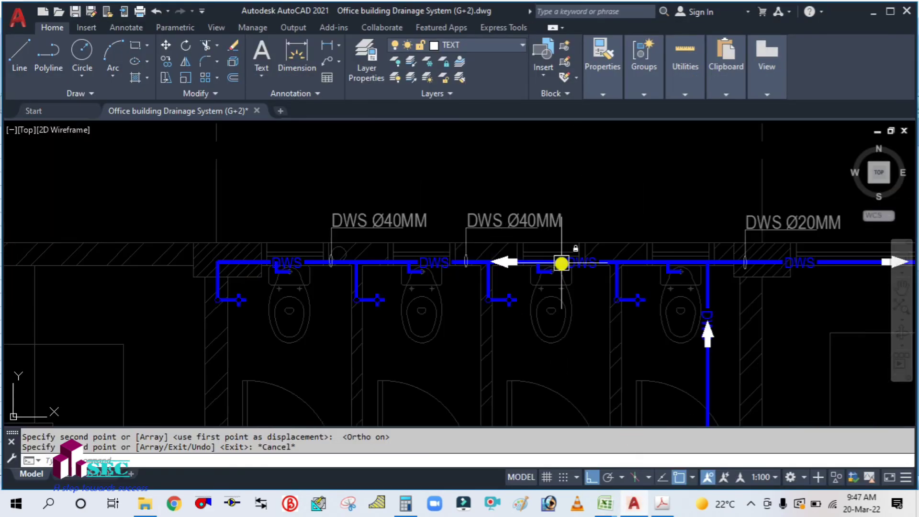
{"action": "left_click_drag", "start_coordinate": [560, 260], "coordinate": [389, 273]}
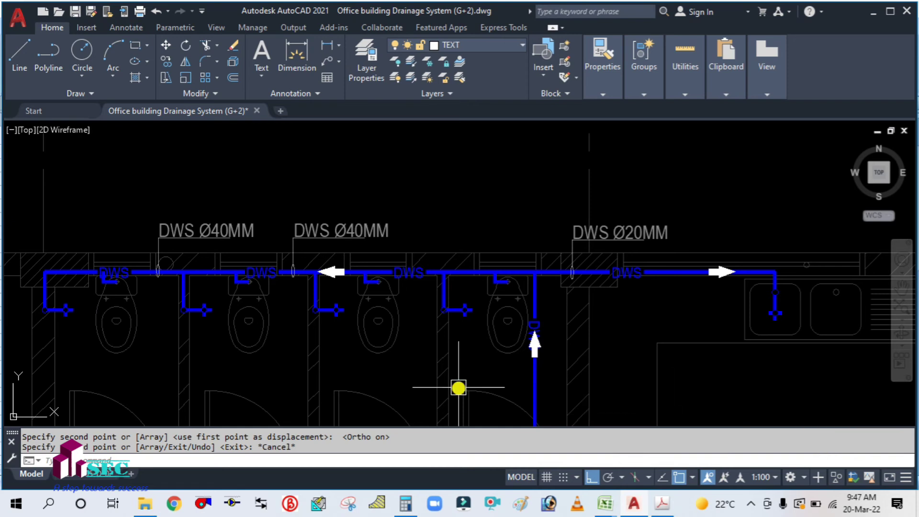
{"action": "scroll", "coordinate": [375, 215], "scroll_direction": "up", "scroll_amount": 1}
{"action": "scroll", "coordinate": [399, 206], "scroll_direction": "down", "scroll_amount": 1}
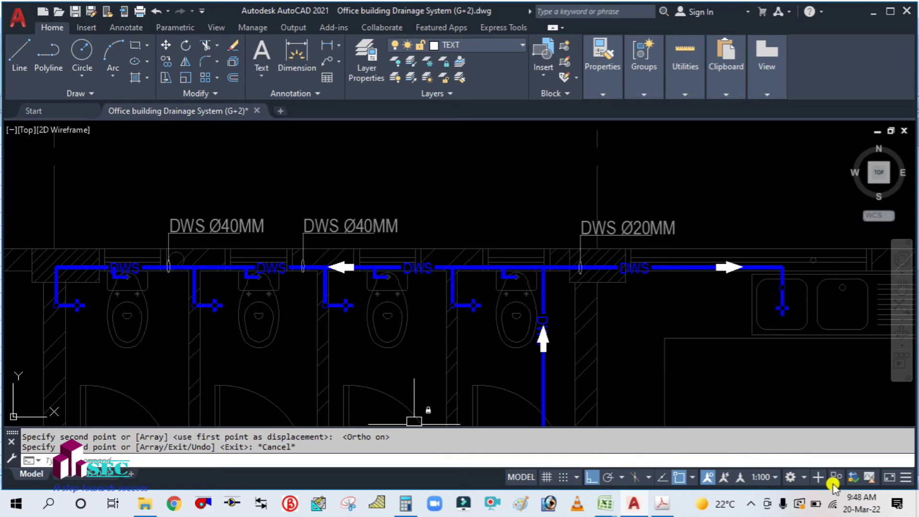
{"action": "left_click", "coordinate": [809, 415]}
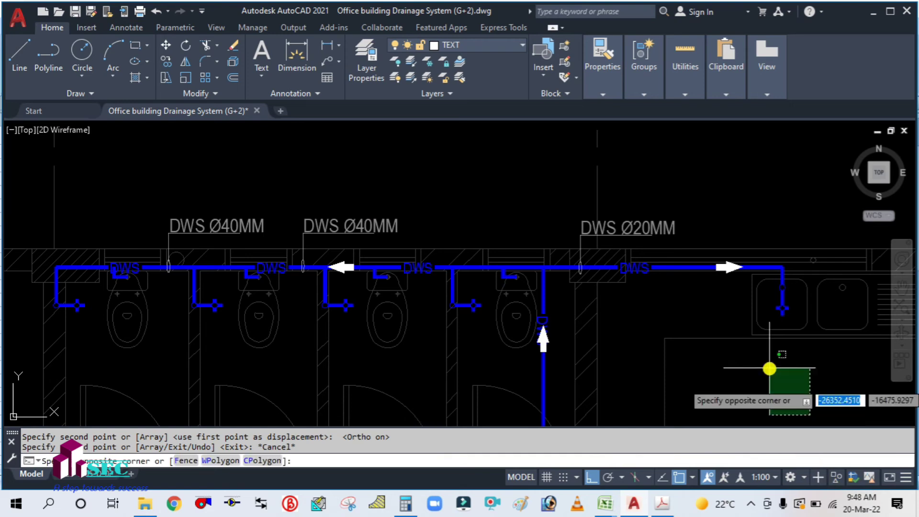
{"action": "left_click", "coordinate": [769, 368]}
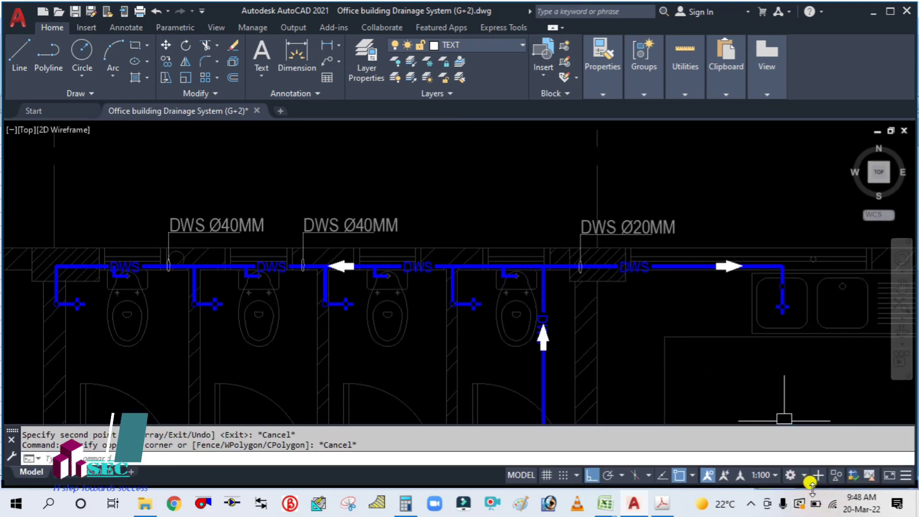
{"action": "left_click", "coordinate": [890, 507]}
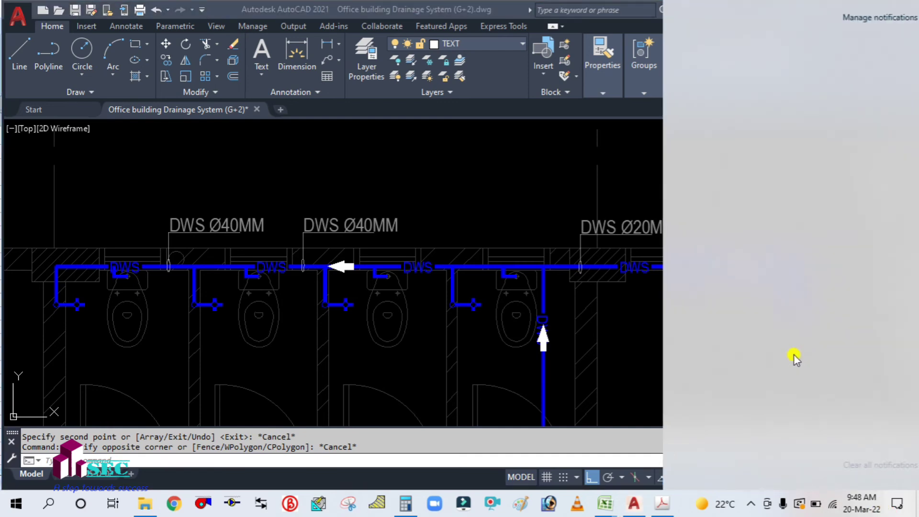
{"action": "left_click", "coordinate": [571, 354]}
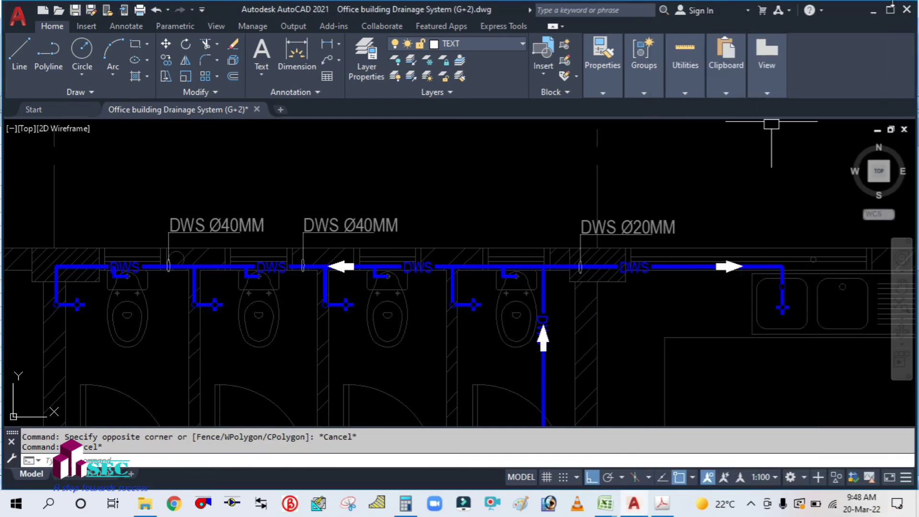
{"action": "left_click", "coordinate": [885, 14]}
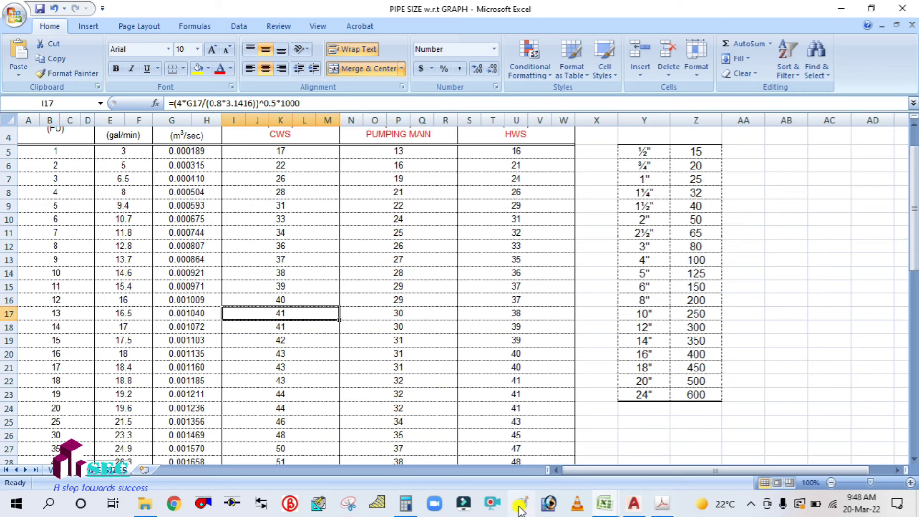
{"action": "left_click", "coordinate": [496, 505]}
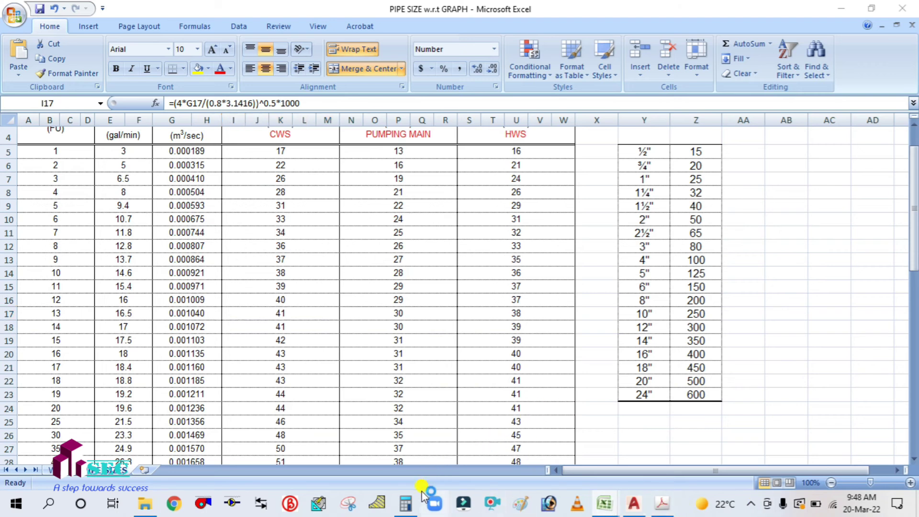
{"action": "left_click", "coordinate": [636, 504]}
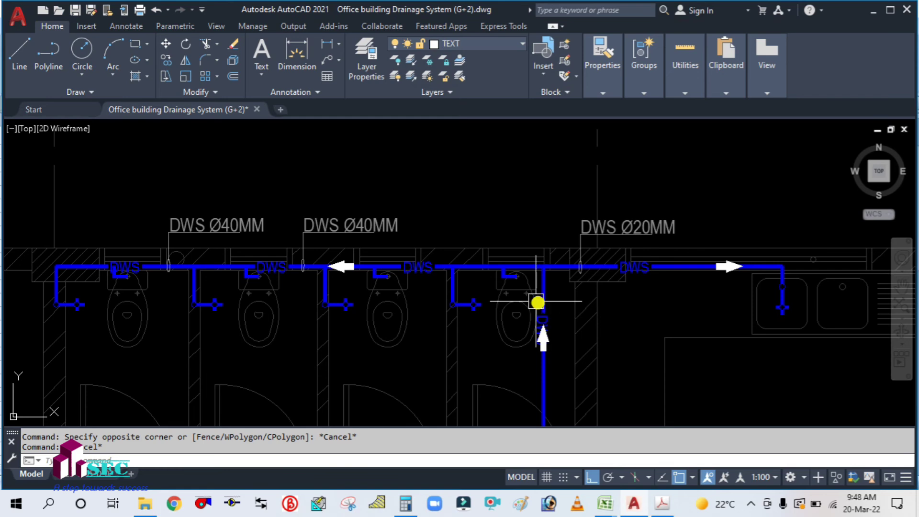
{"action": "scroll", "coordinate": [509, 297], "scroll_direction": "down", "scroll_amount": 5}
{"action": "left_click_drag", "start_coordinate": [550, 352], "coordinate": [510, 273]}
{"action": "scroll", "coordinate": [511, 273], "scroll_direction": "up", "scroll_amount": 2}
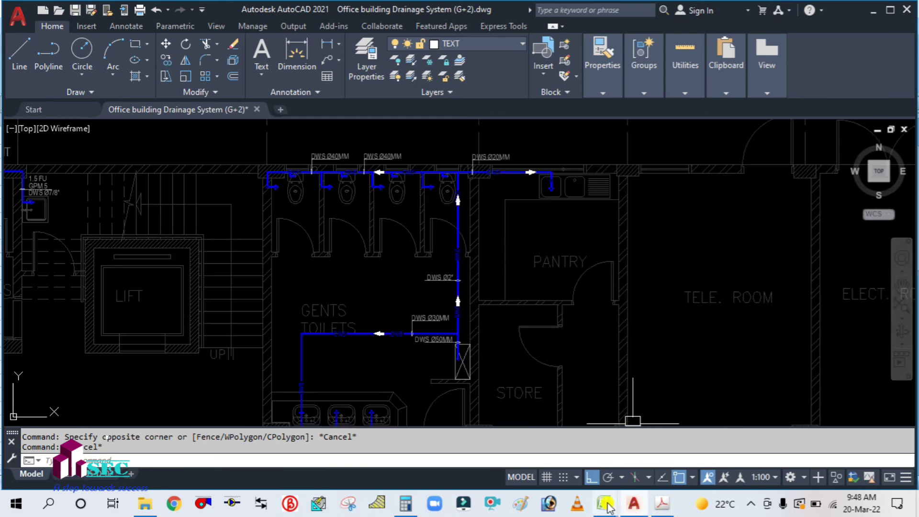
{"action": "left_click", "coordinate": [495, 507]}
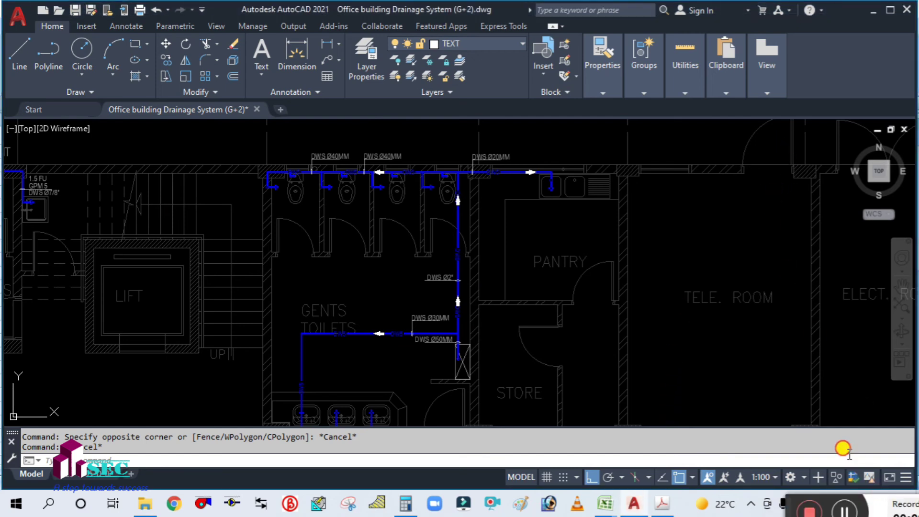
{"action": "left_click_drag", "start_coordinate": [792, 497], "coordinate": [793, 422]}
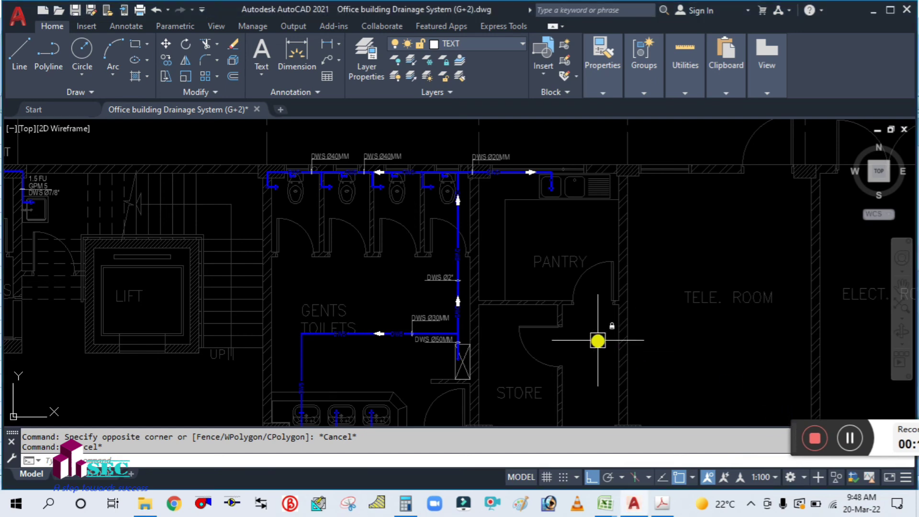
{"action": "key", "text": "Escape"}
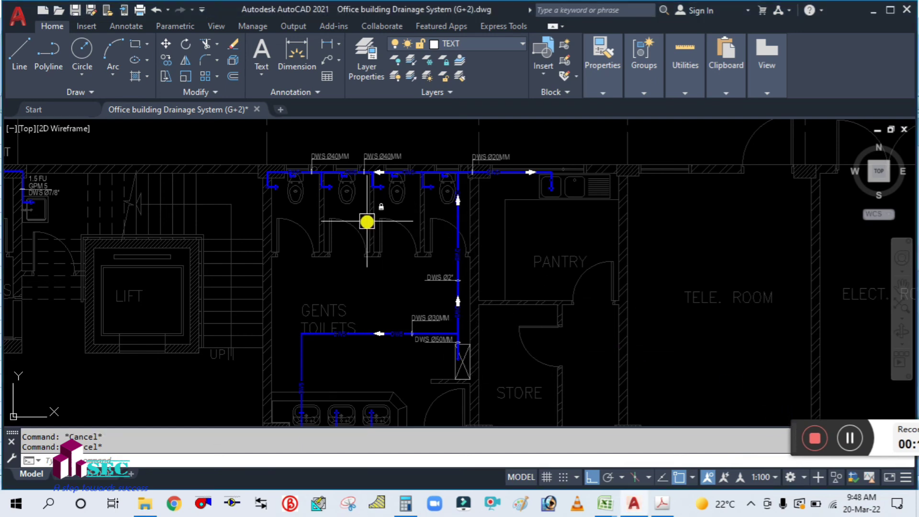
{"action": "scroll", "coordinate": [468, 179], "scroll_direction": "up", "scroll_amount": 4}
{"action": "scroll", "coordinate": [497, 249], "scroll_direction": "down", "scroll_amount": 5}
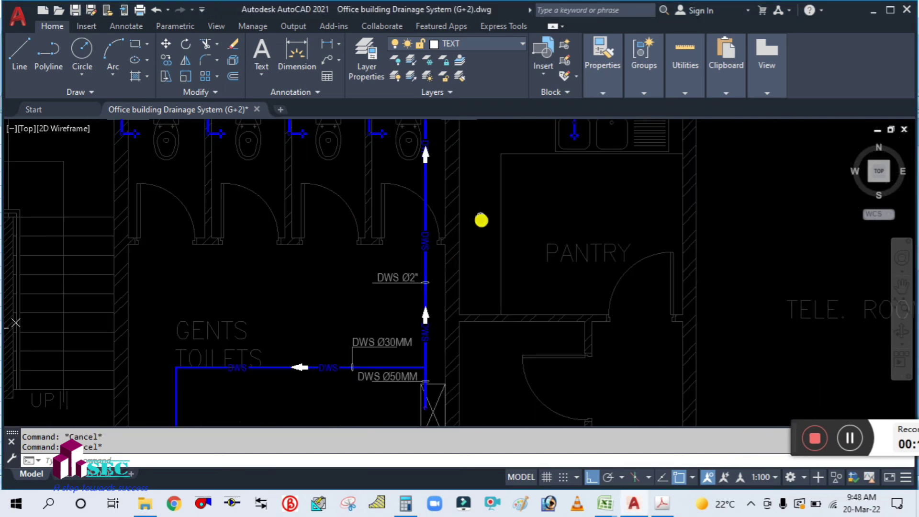
{"action": "scroll", "coordinate": [445, 222], "scroll_direction": "up", "scroll_amount": 4}
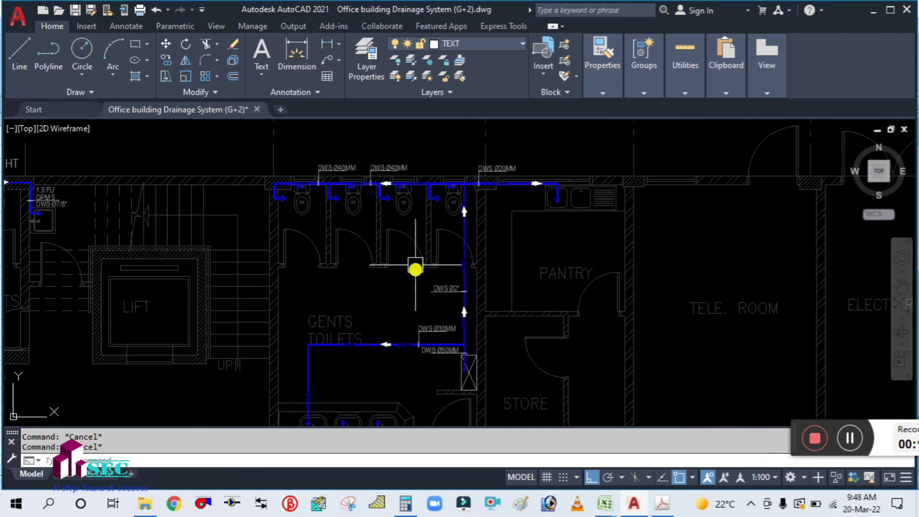
Copy the "DWS Ø20MM" label with its leader and ellipse horizontally to the pipe section between the third and fourth water closets.
{"action": "left_click_drag", "start_coordinate": [351, 171], "coordinate": [363, 229]}
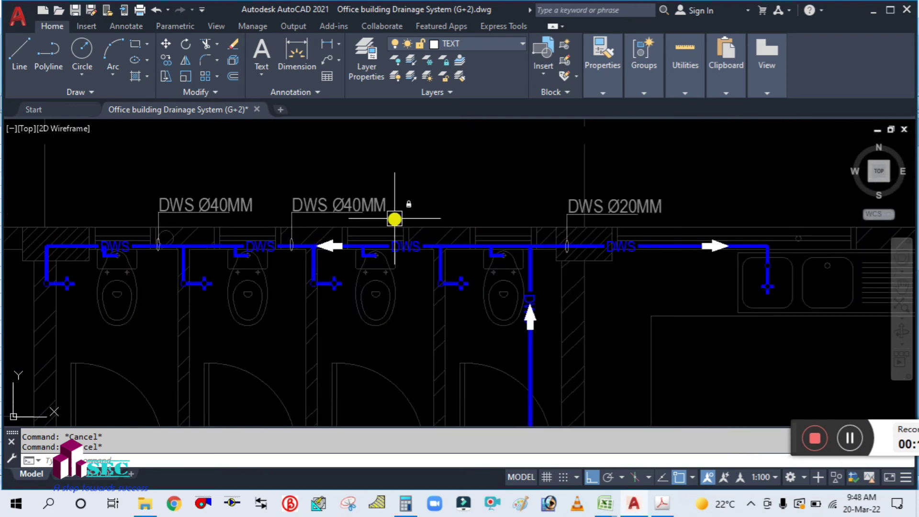
{"action": "scroll", "coordinate": [469, 196], "scroll_direction": "down", "scroll_amount": 2}
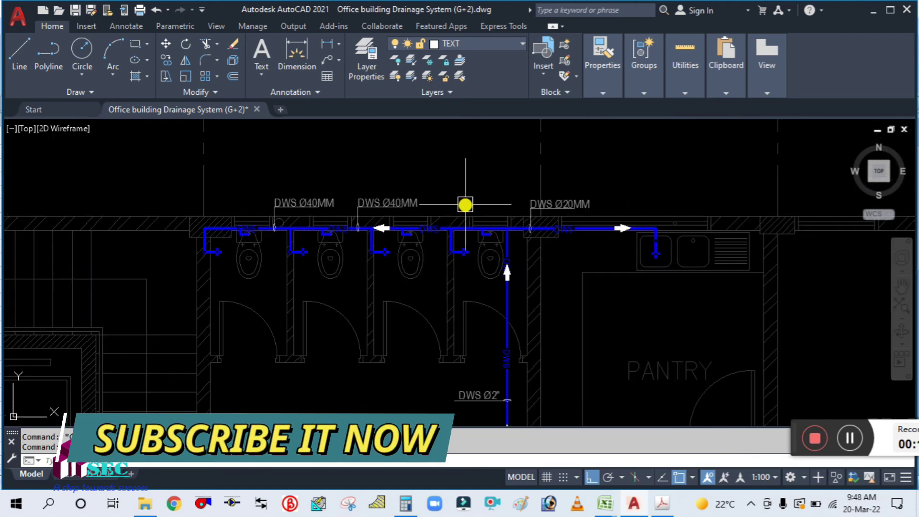
{"action": "scroll", "coordinate": [466, 204], "scroll_direction": "up", "scroll_amount": 2}
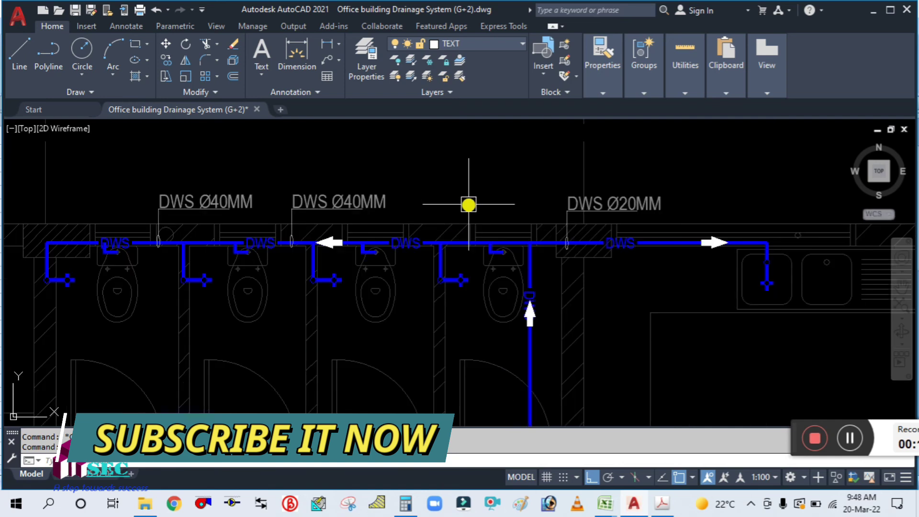
{"action": "type", "text": "co"}
{"action": "key", "text": "Return"}
{"action": "scroll", "coordinate": [541, 205], "scroll_direction": "up", "scroll_amount": 2}
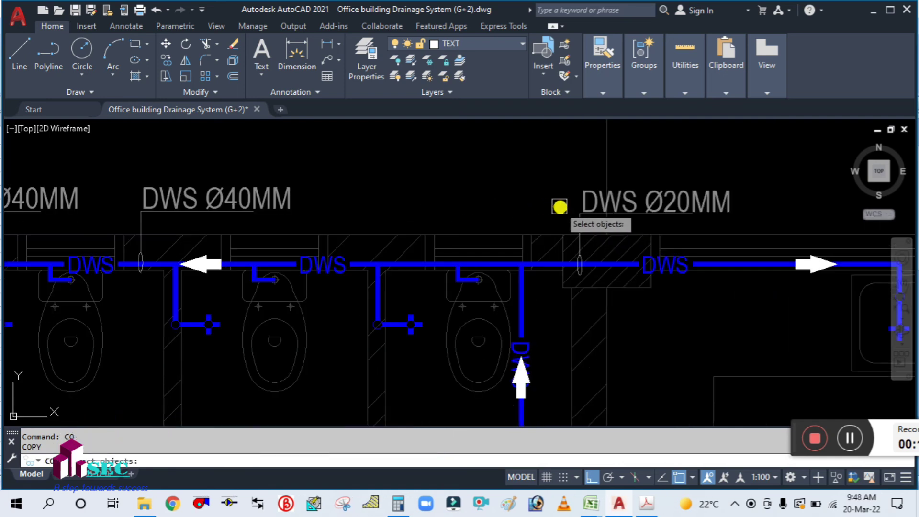
{"action": "scroll", "coordinate": [595, 225], "scroll_direction": "up", "scroll_amount": 2}
{"action": "left_click", "coordinate": [590, 221]}
{"action": "left_click", "coordinate": [533, 152]}
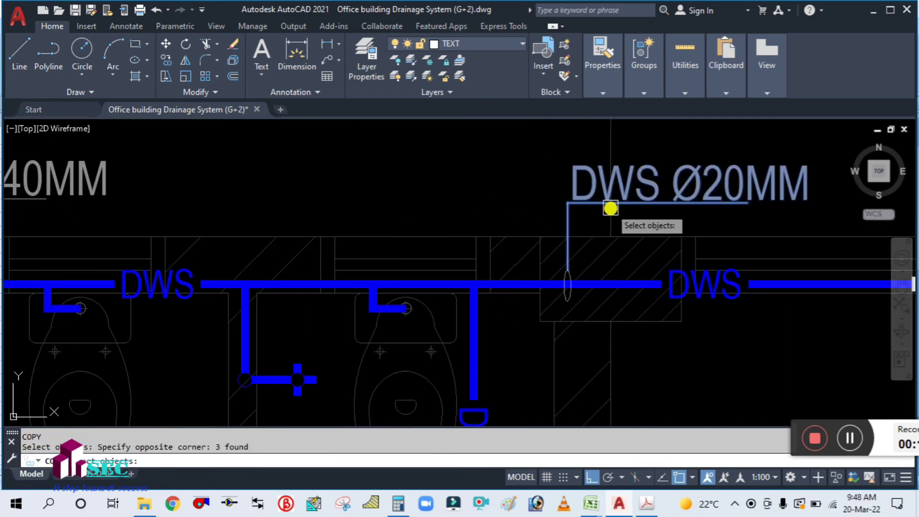
{"action": "scroll", "coordinate": [610, 207], "scroll_direction": "down", "scroll_amount": 2}
{"action": "scroll", "coordinate": [586, 251], "scroll_direction": "up", "scroll_amount": 4}
{"action": "scroll", "coordinate": [581, 256], "scroll_direction": "down", "scroll_amount": 4}
{"action": "left_click", "coordinate": [574, 258]}
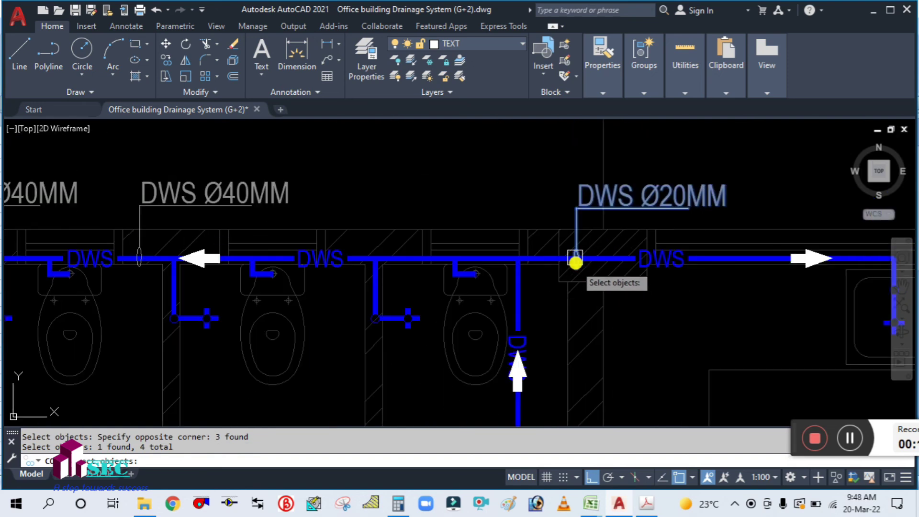
{"action": "key", "text": "Return"}
{"action": "left_click", "coordinate": [558, 158]}
{"action": "left_click", "coordinate": [378, 158]}
{"action": "key", "text": "Escape"}
In the Cold WATER DEMAND & PIPE SIZE workbook in Excel, set the Water Closet quantity to 3 and Hand Spray to 4, and check the total load.
{"action": "left_click_drag", "start_coordinate": [440, 366], "coordinate": [548, 347]}
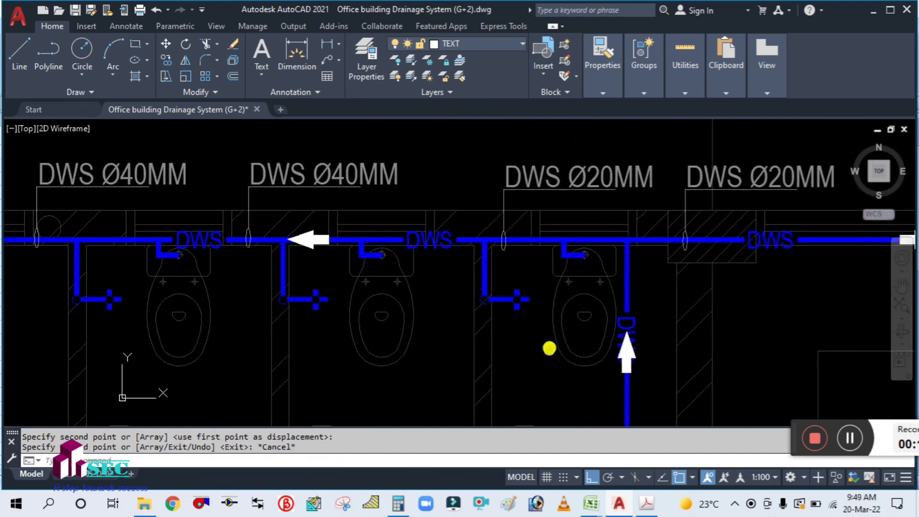
{"action": "mouse_move", "coordinate": [254, 306]}
{"action": "left_mouse_down"}
{"action": "mouse_move", "coordinate": [375, 309]}
{"action": "mouse_move", "coordinate": [482, 293]}
{"action": "left_mouse_up"}
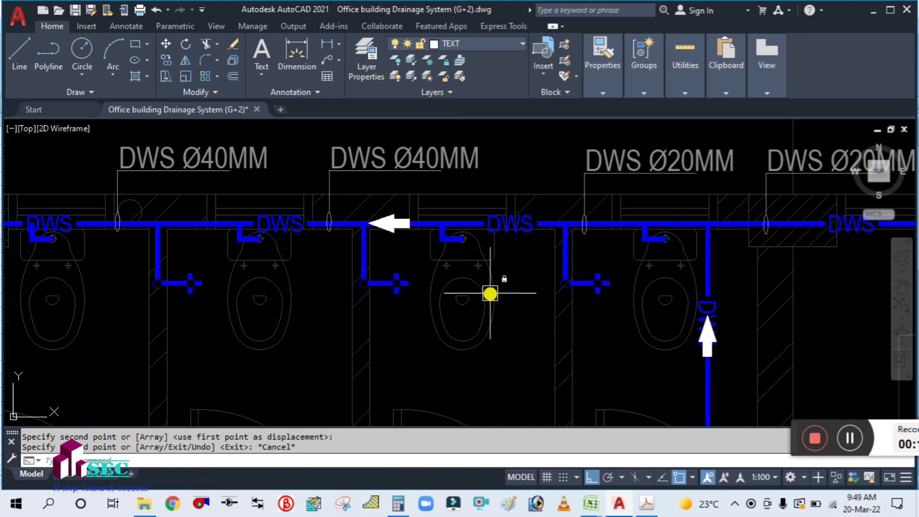
{"action": "left_click_drag", "start_coordinate": [469, 336], "coordinate": [512, 329]}
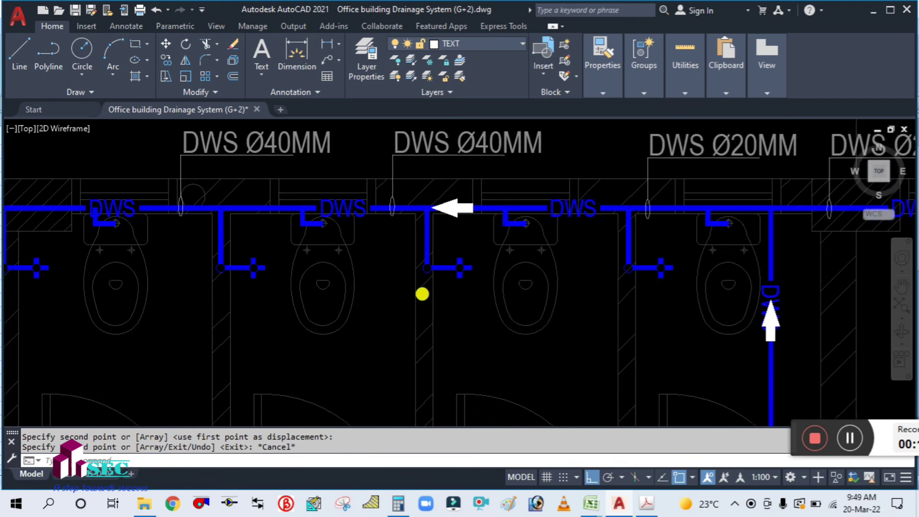
{"action": "scroll", "coordinate": [415, 312], "scroll_direction": "down", "scroll_amount": 2}
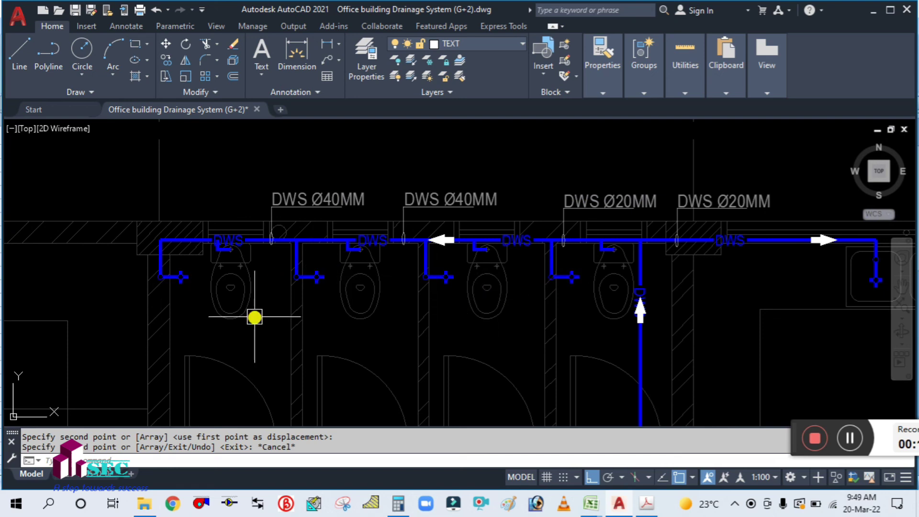
{"action": "left_click", "coordinate": [595, 513]}
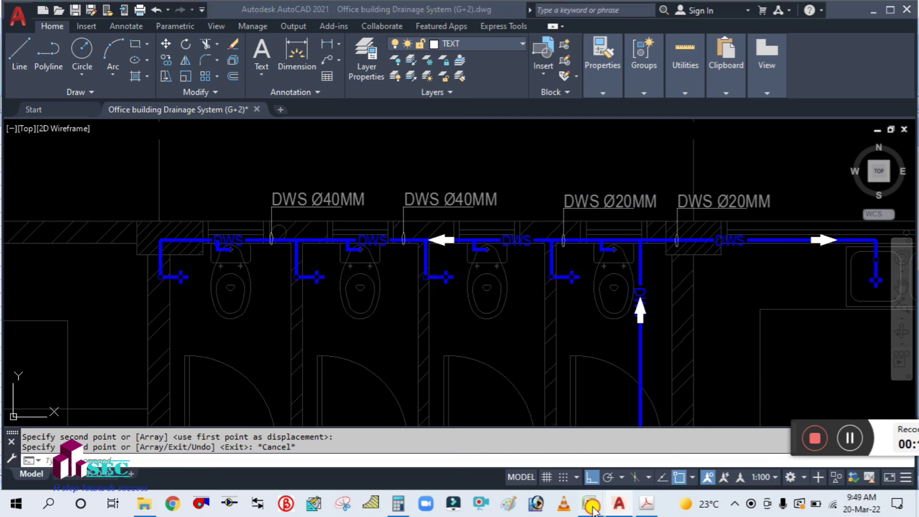
{"action": "left_click", "coordinate": [512, 441]}
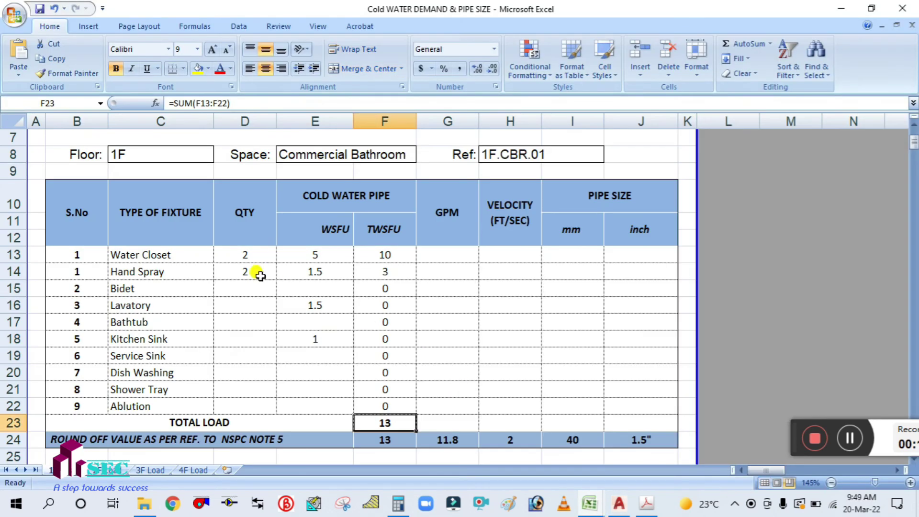
{"action": "left_click", "coordinate": [241, 255]}
{"action": "type", "text": "3"}
{"action": "left_click", "coordinate": [250, 273]}
{"action": "type", "text": "4"}
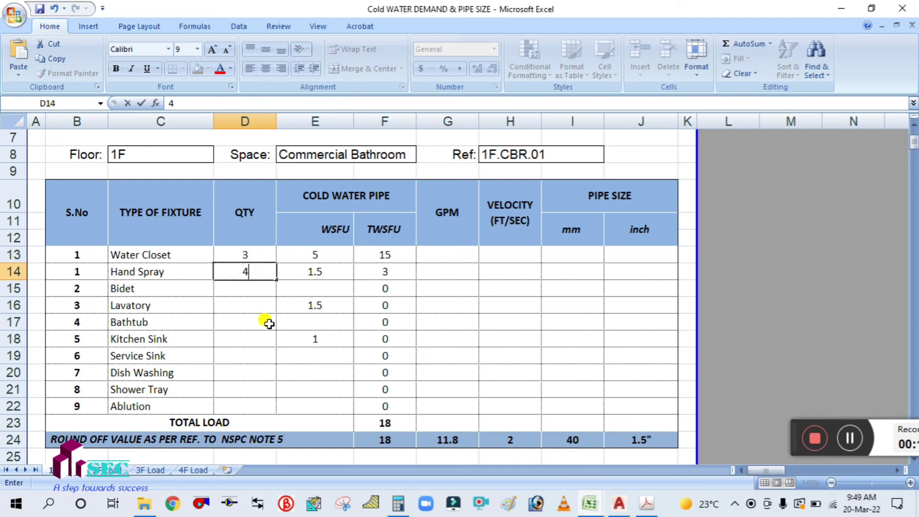
{"action": "left_click", "coordinate": [268, 323]}
{"action": "left_click", "coordinate": [387, 445]}
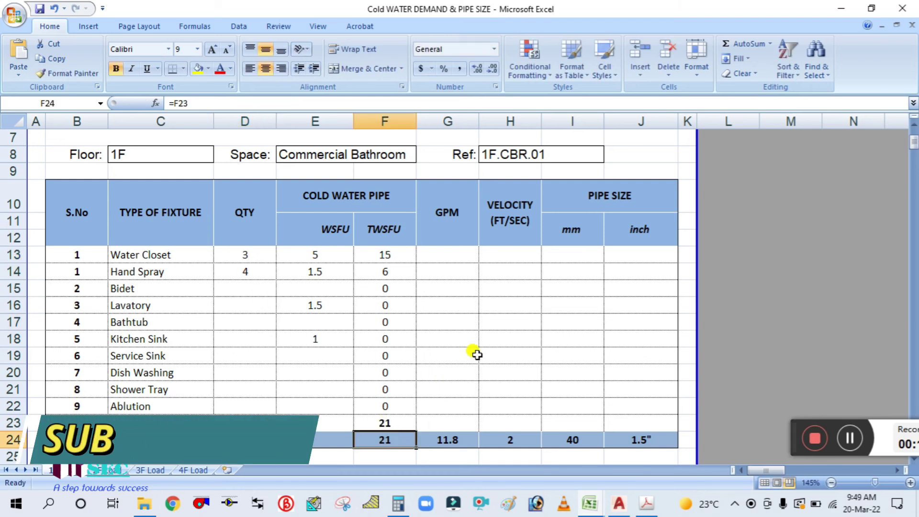
In the PIPE SIZE w.r.t GRAPH workbook, look up the flow rate and CWS pipe size for 20 fixture units.
{"action": "mouse_move", "coordinate": [589, 503]}
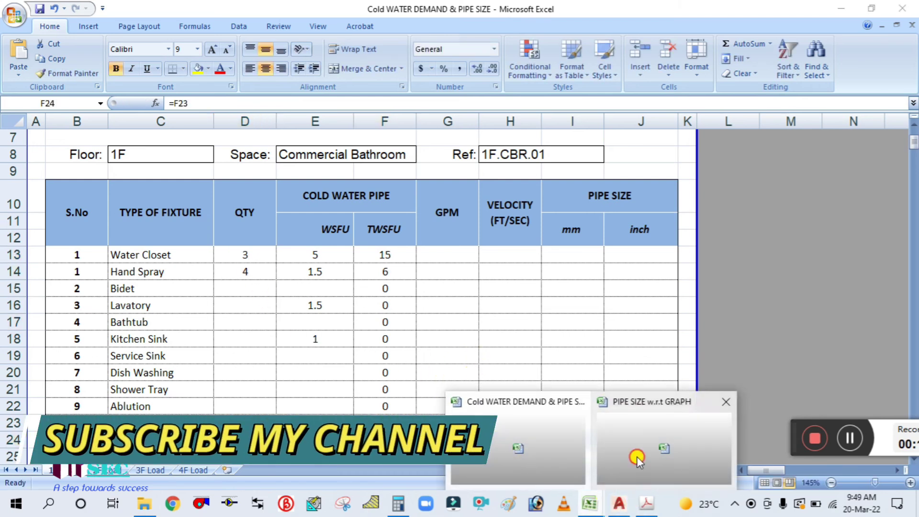
{"action": "left_click", "coordinate": [640, 457]}
{"action": "scroll", "coordinate": [67, 373], "scroll_direction": "down", "scroll_amount": 1}
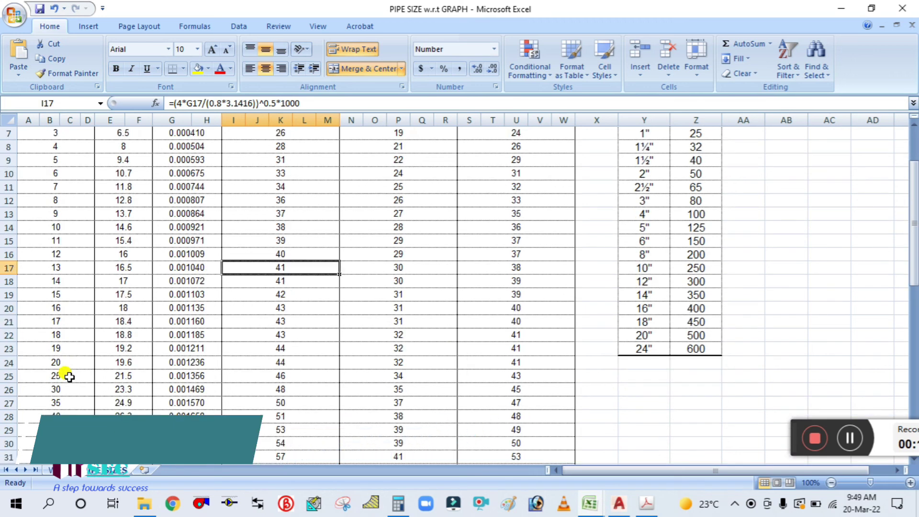
{"action": "left_click", "coordinate": [66, 364]}
{"action": "left_click", "coordinate": [67, 375]}
{"action": "left_click", "coordinate": [72, 363]}
{"action": "left_click", "coordinate": [137, 362]}
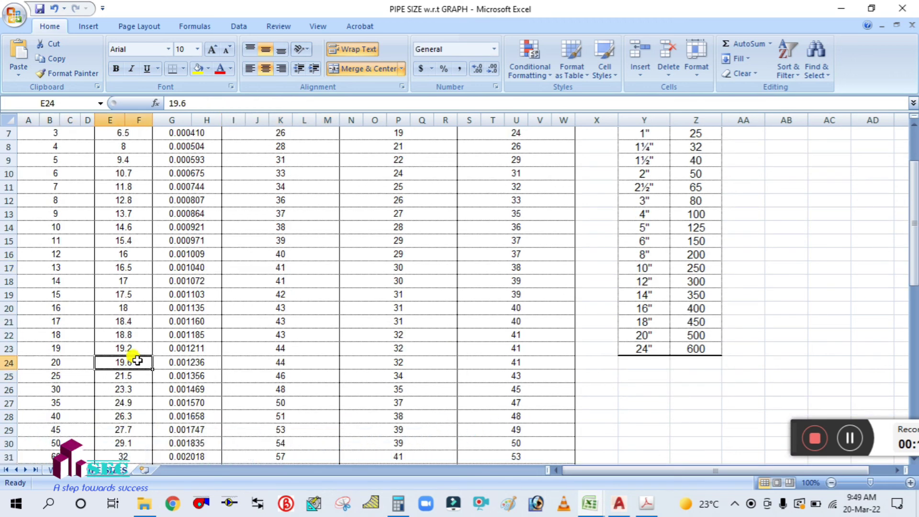
{"action": "left_click", "coordinate": [258, 360]}
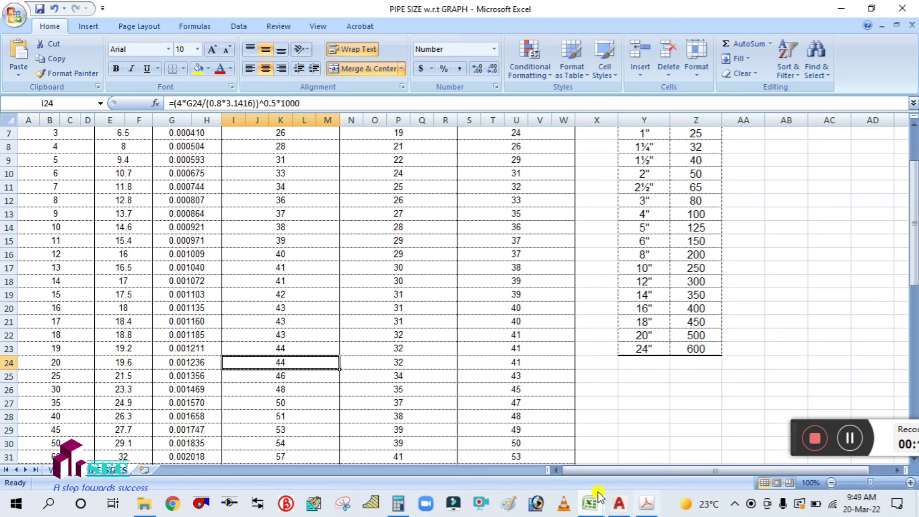
Back in AutoCAD, change the copied label between the third and fourth water closets to "DWS Ø50MM".
{"action": "left_click", "coordinate": [616, 505]}
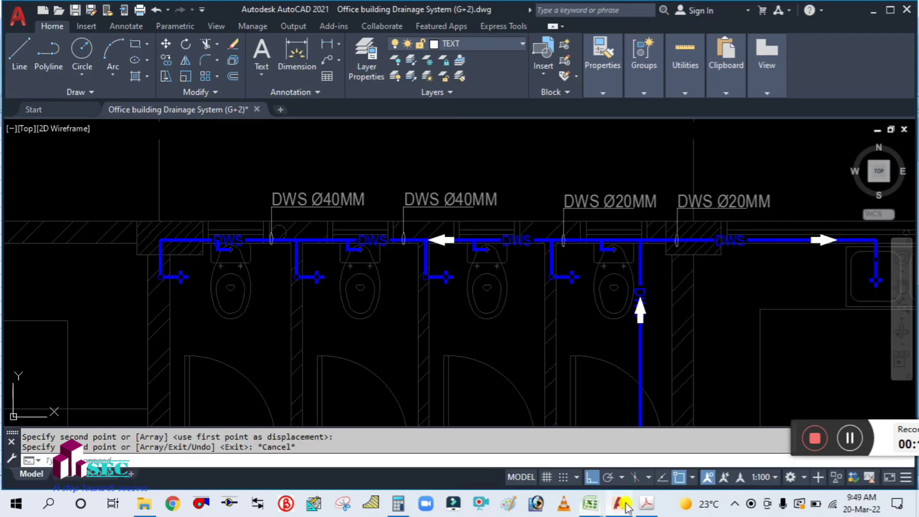
{"action": "scroll", "coordinate": [617, 199], "scroll_direction": "up", "scroll_amount": 4}
{"action": "left_click", "coordinate": [629, 201]}
{"action": "double_click", "coordinate": [629, 201]}
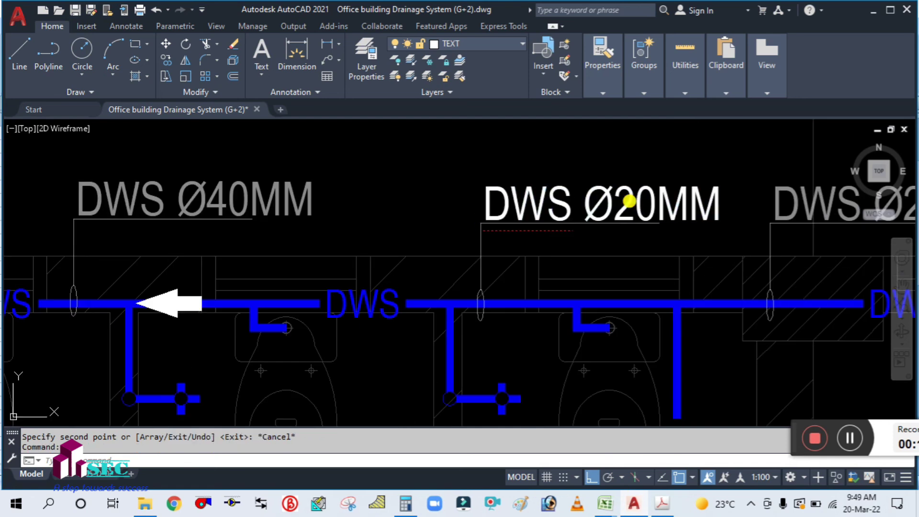
{"action": "key", "text": "BackSpace"}
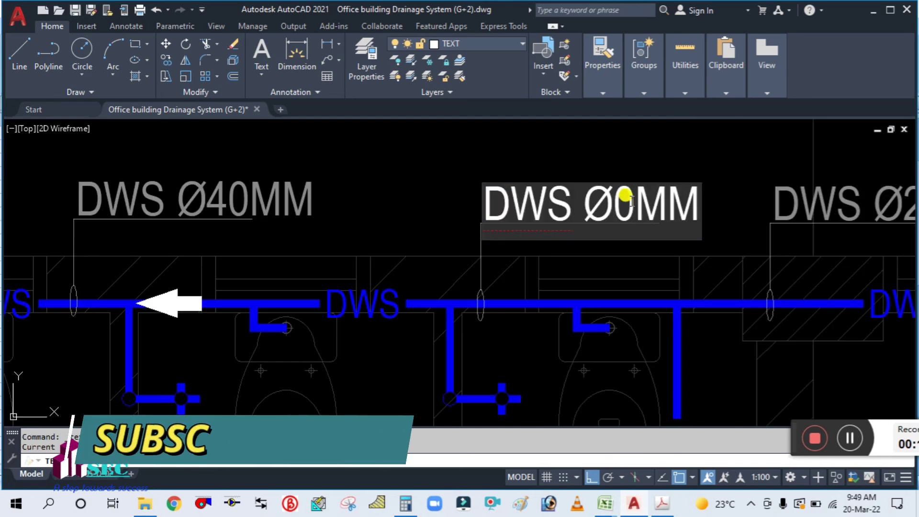
{"action": "type", "text": "5"}
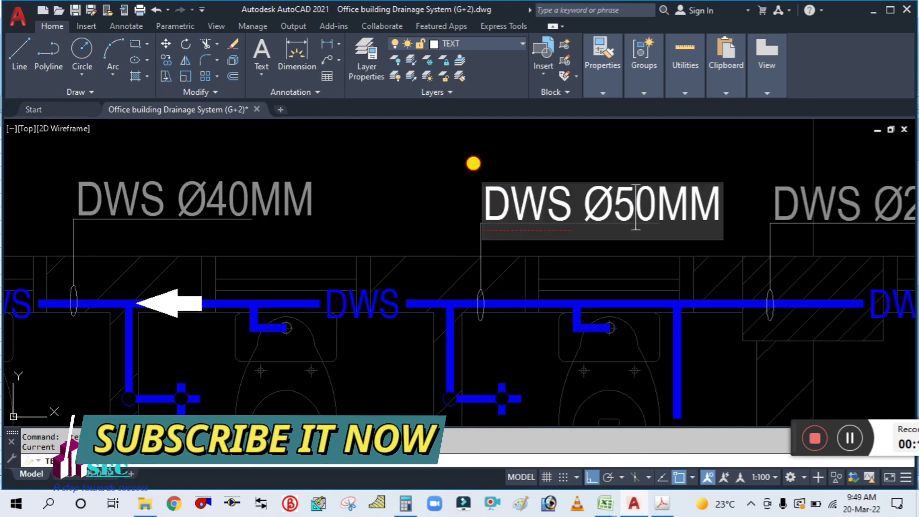
{"action": "left_click", "coordinate": [472, 163]}
{"action": "key", "text": "Escape"}
Review the DWS pipe size labels across the gents toilets and pantry supply layout, from the shaft to the fixtures.
{"action": "scroll", "coordinate": [445, 182], "scroll_direction": "down", "scroll_amount": 6}
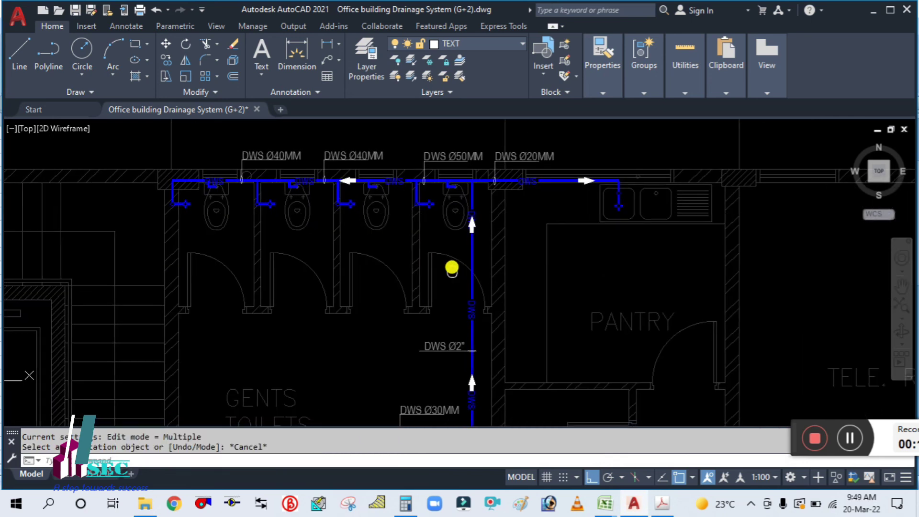
{"action": "scroll", "coordinate": [510, 294], "scroll_direction": "down", "scroll_amount": 2}
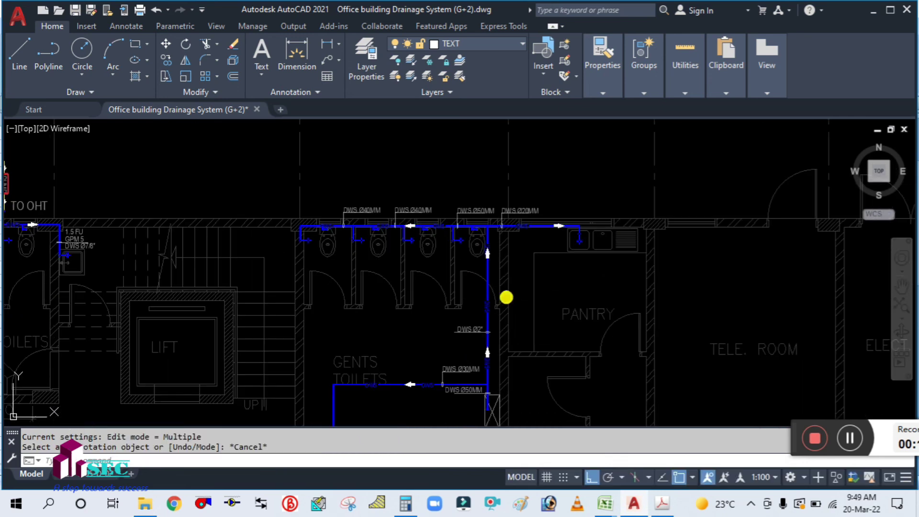
{"action": "left_click_drag", "start_coordinate": [506, 298], "coordinate": [480, 254]}
{"action": "scroll", "coordinate": [468, 256], "scroll_direction": "up", "scroll_amount": 1}
{"action": "scroll", "coordinate": [468, 256], "scroll_direction": "down", "scroll_amount": 1}
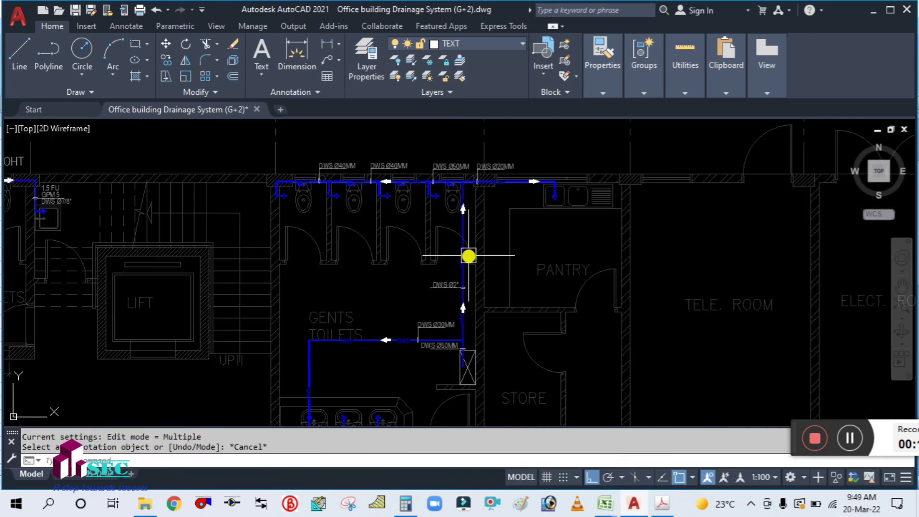
{"action": "mouse_move", "coordinate": [441, 382]}
{"action": "left_mouse_down"}
{"action": "mouse_move", "coordinate": [406, 318]}
{"action": "mouse_move", "coordinate": [381, 334]}
{"action": "left_mouse_up"}
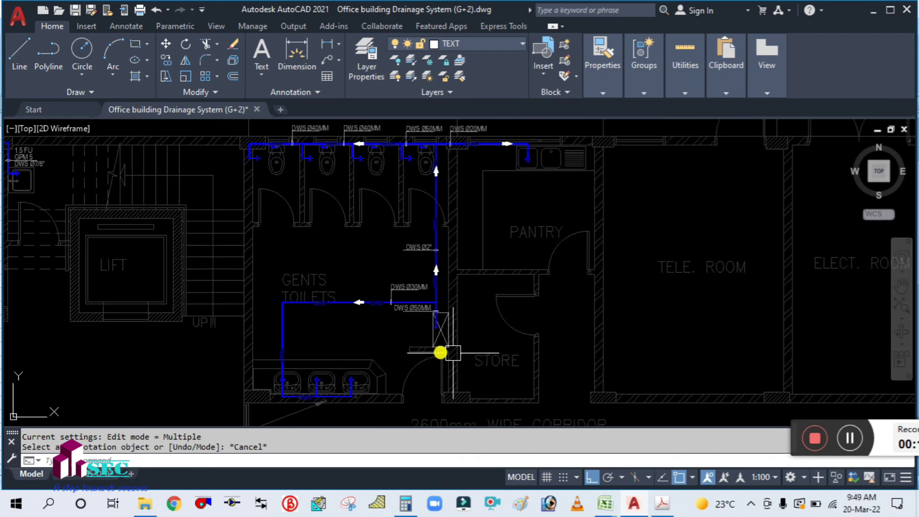
{"action": "left_click_drag", "start_coordinate": [502, 218], "coordinate": [513, 255]}
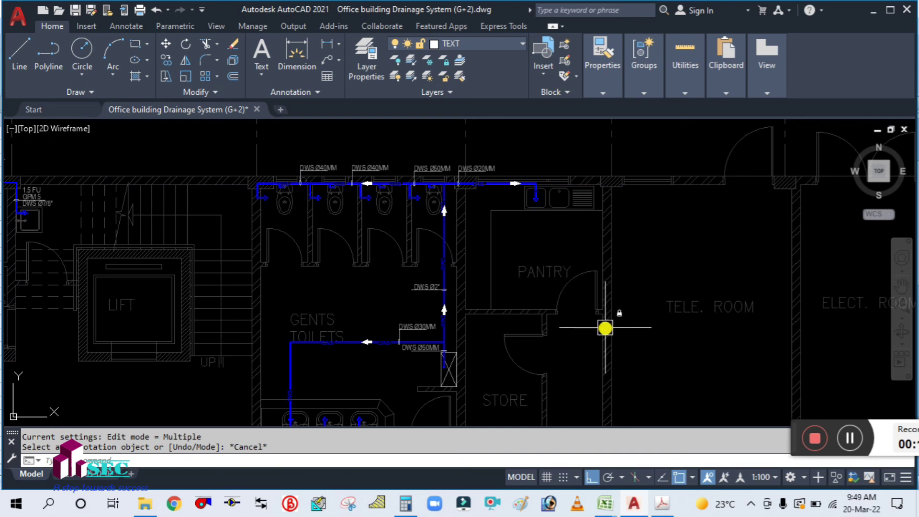
{"action": "mouse_move", "coordinate": [605, 328]}
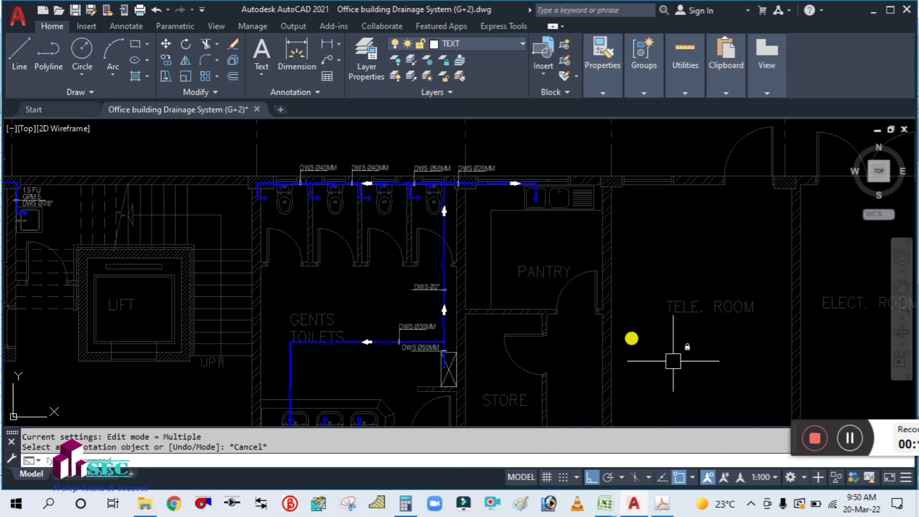
{"action": "left_click_drag", "start_coordinate": [793, 427], "coordinate": [741, 401]}
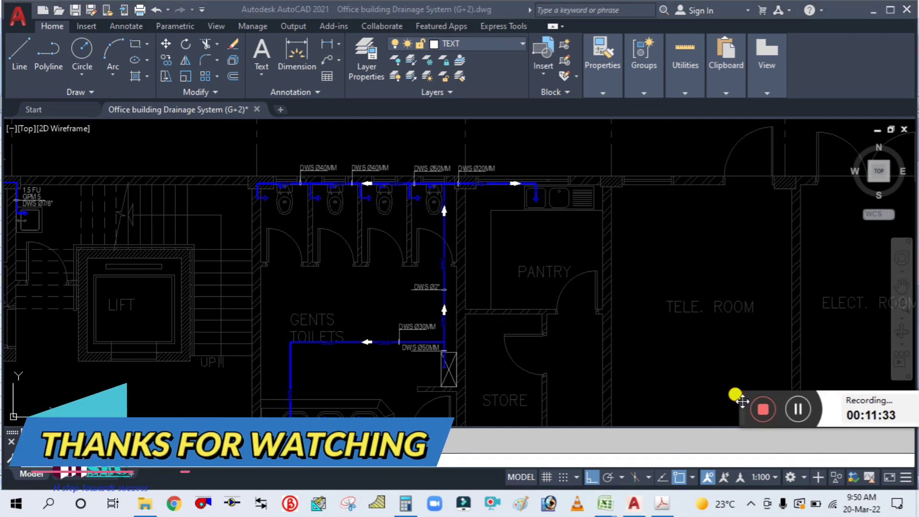